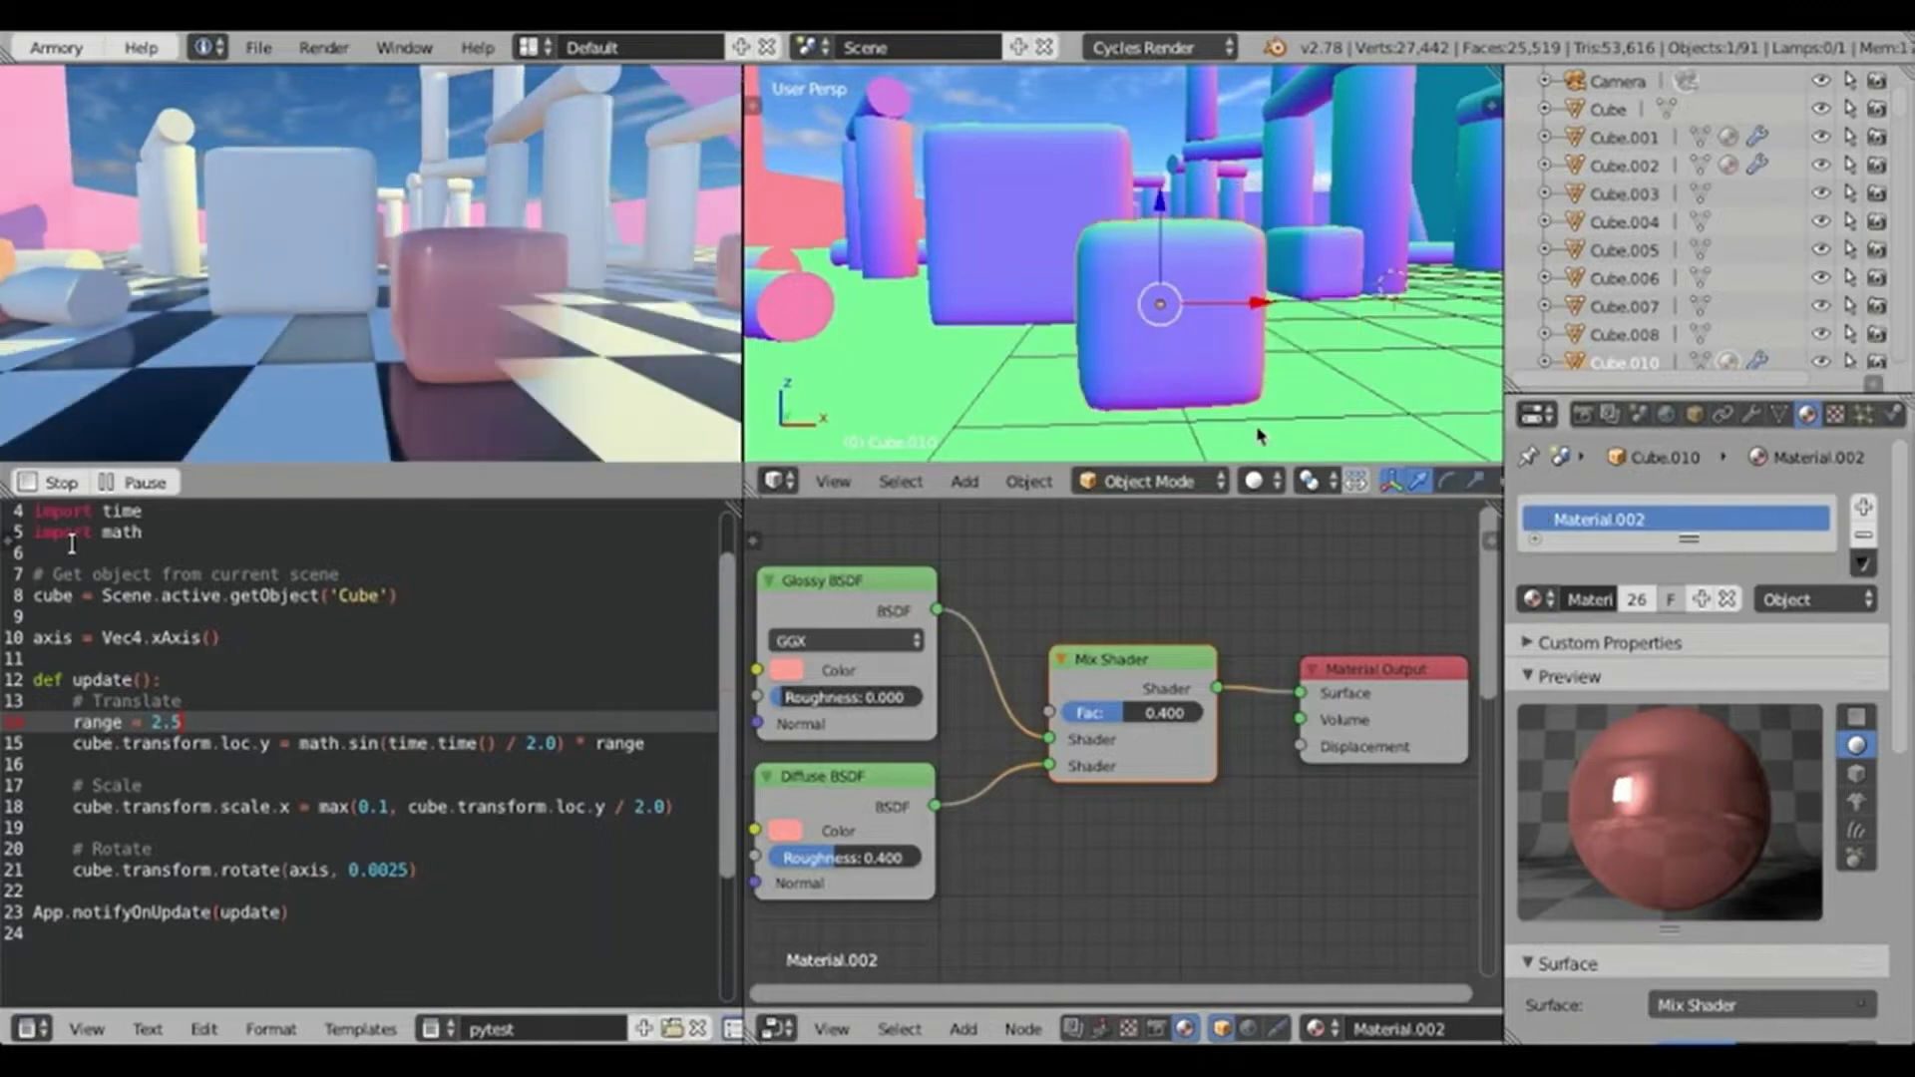
Slide Cube.010 along the X axis and turn it about Z.
key(g)
key(x)
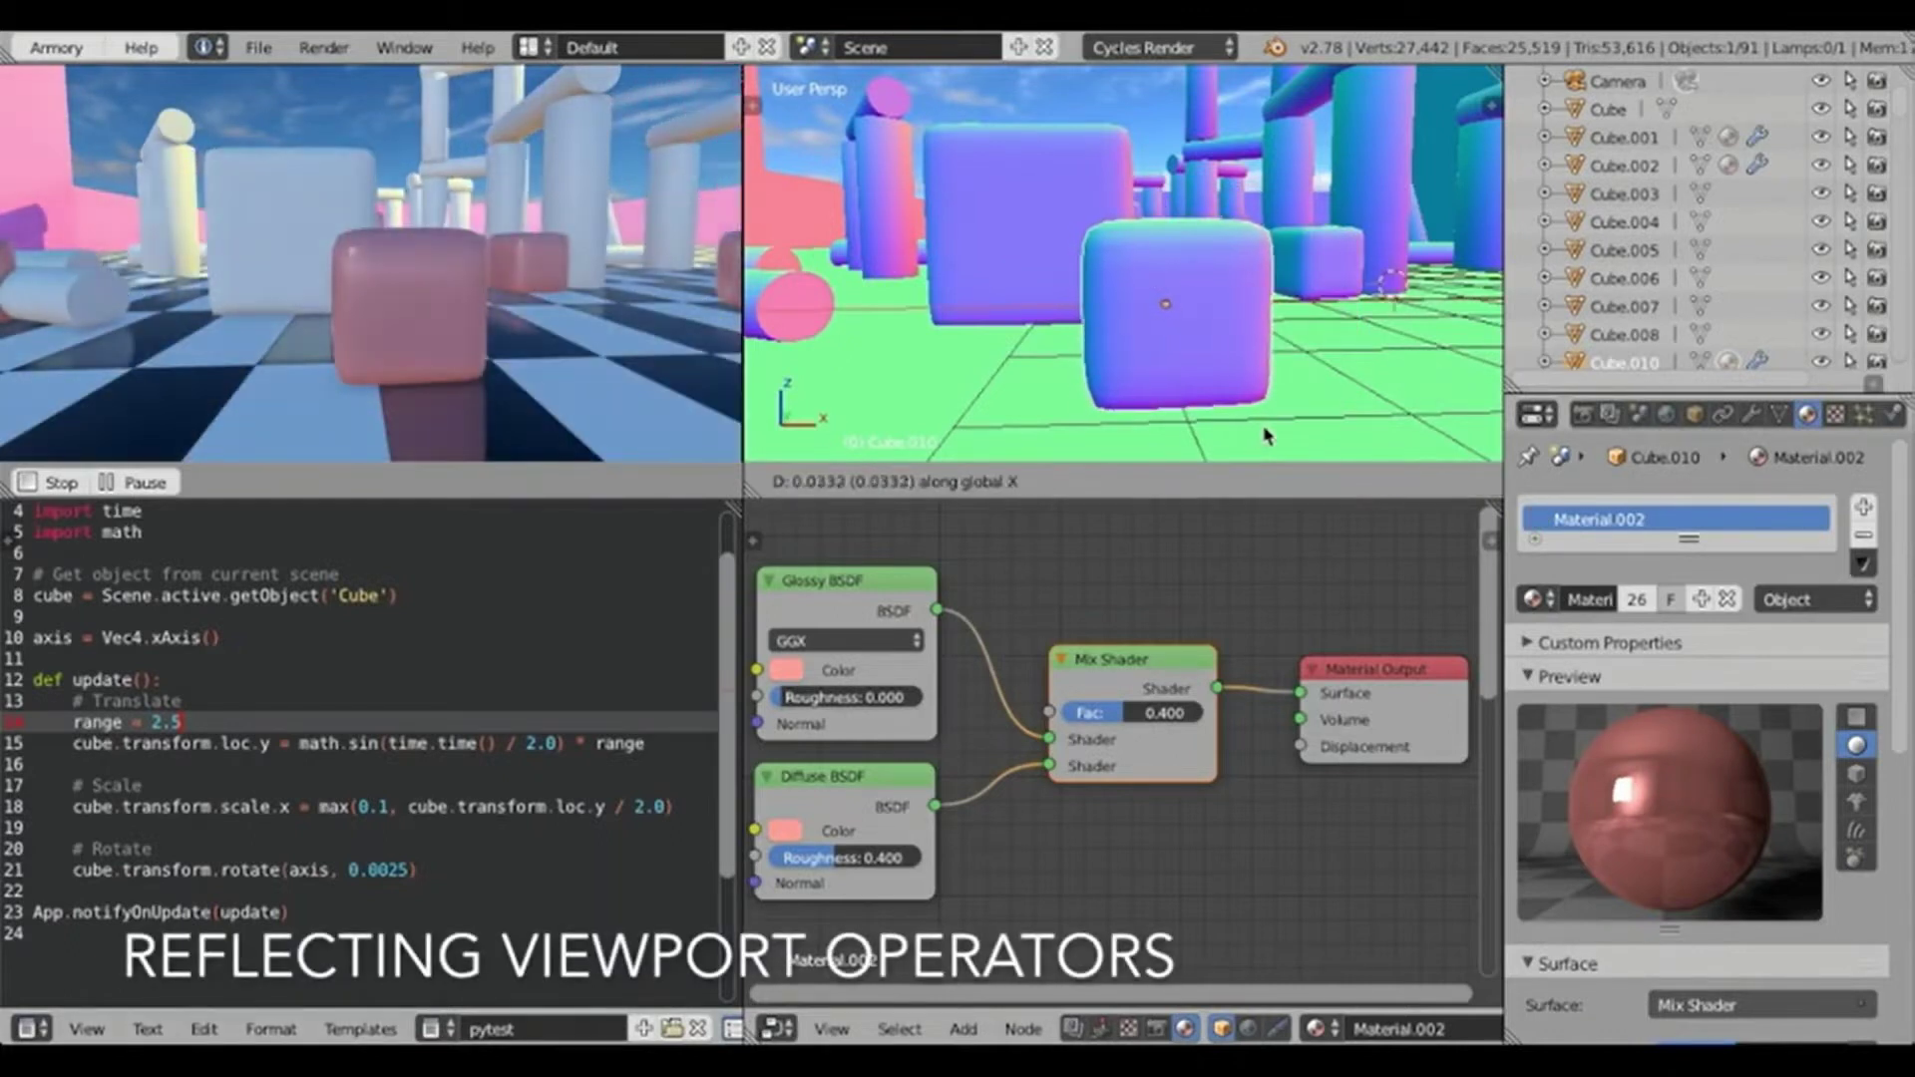
click(1370, 427)
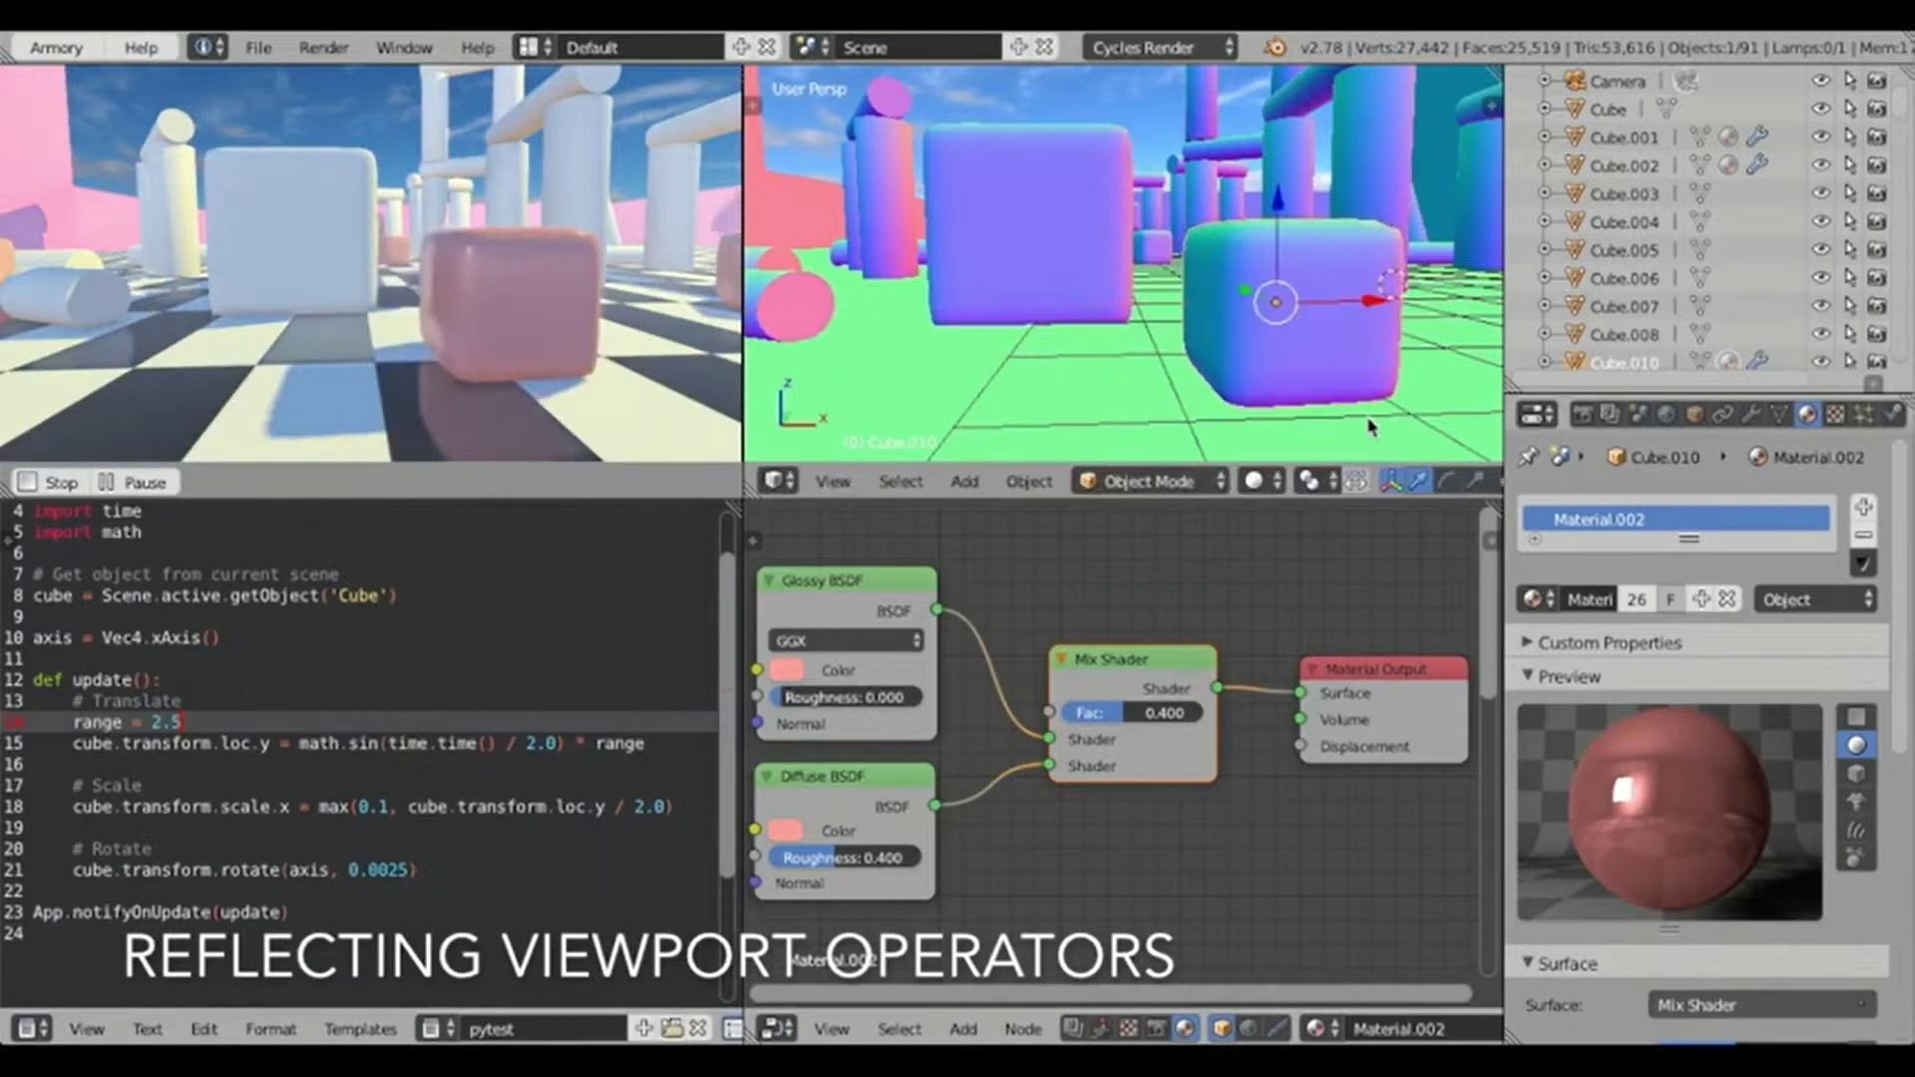
key(r)
key(z)
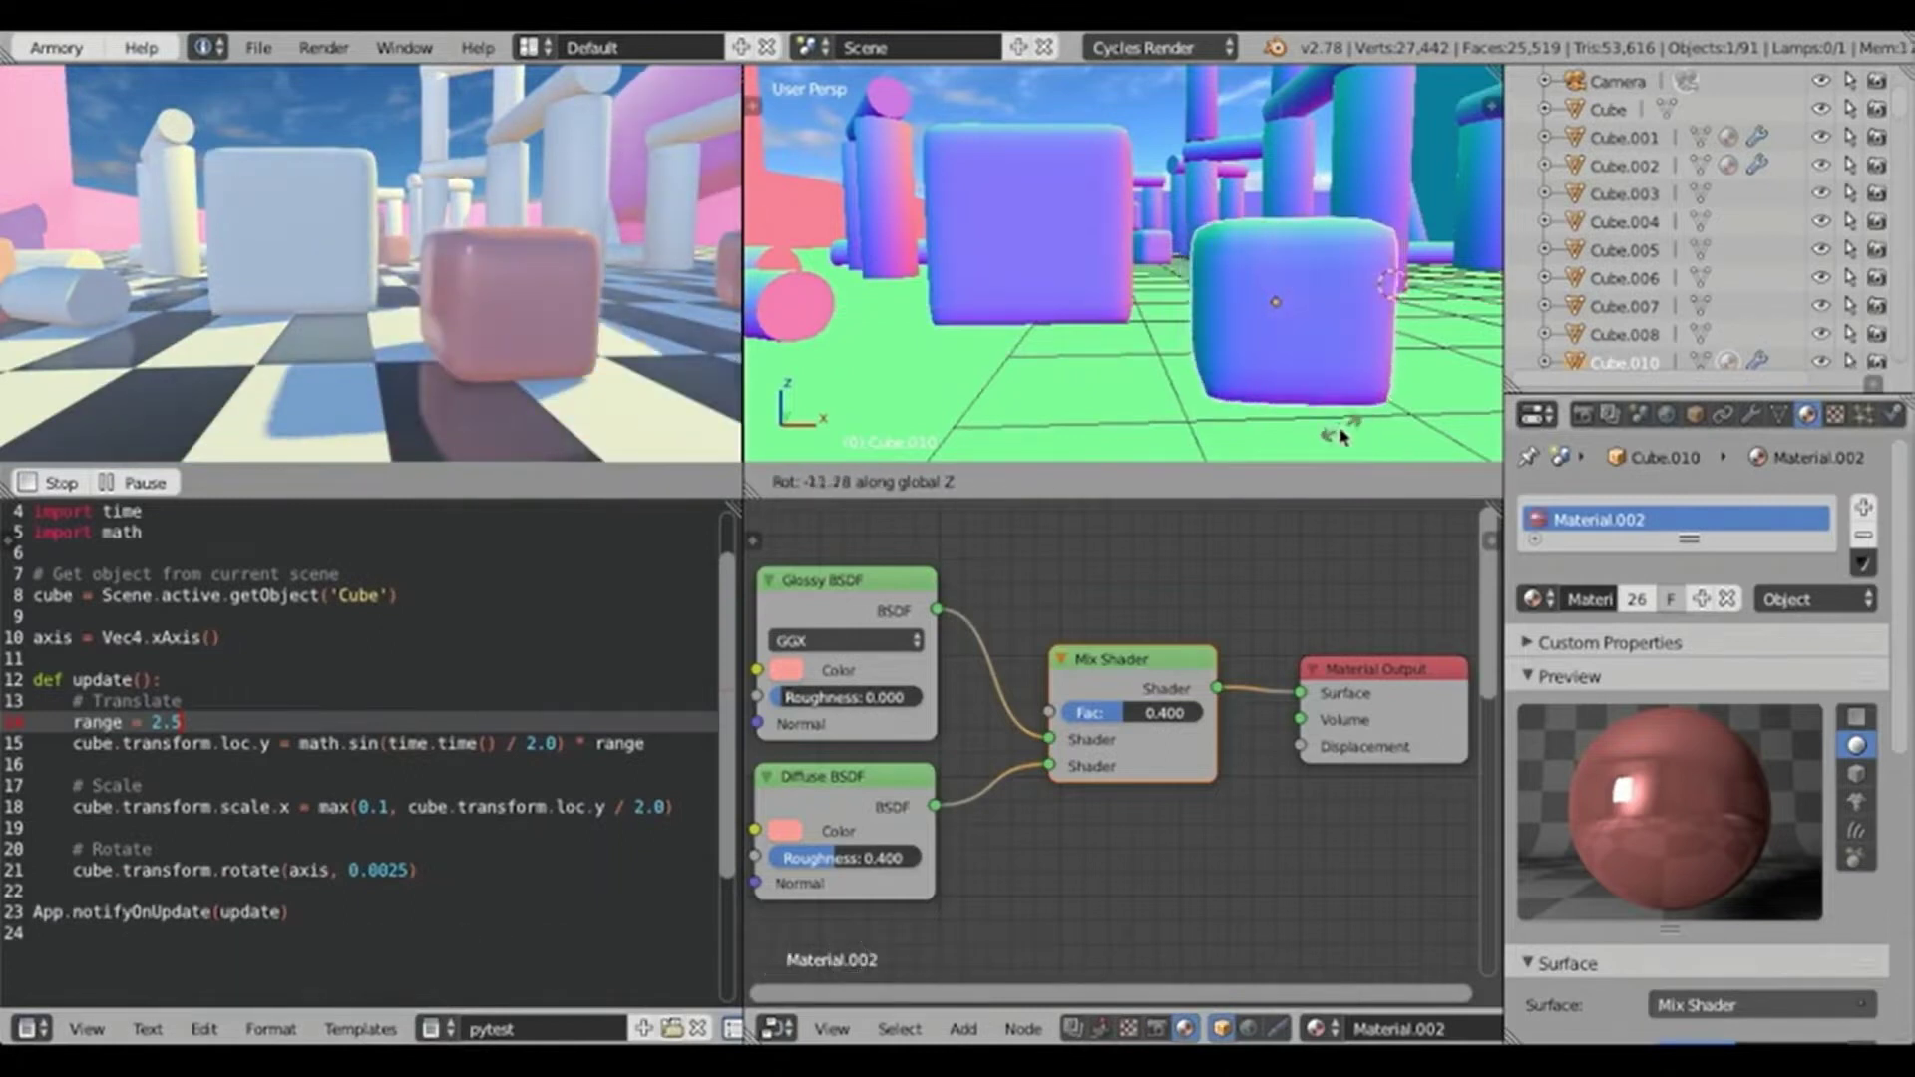
click(1250, 435)
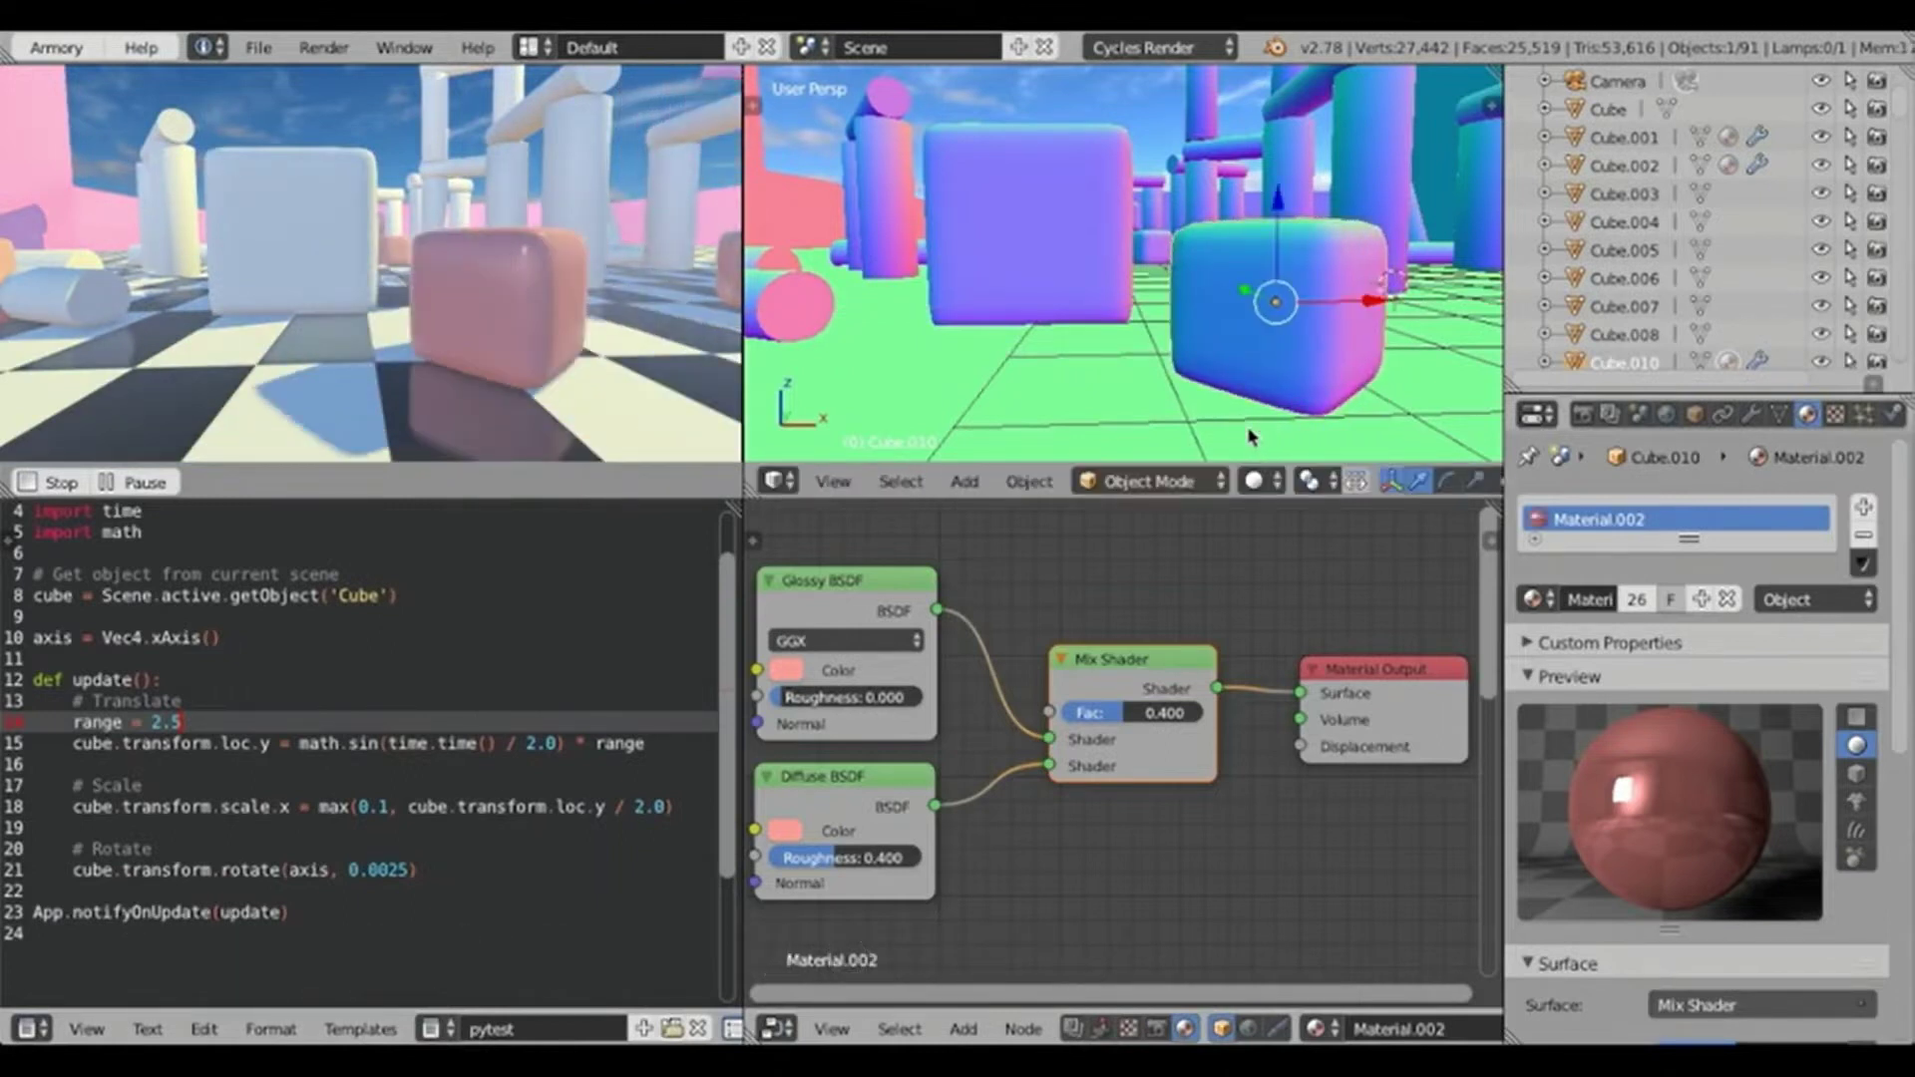
Shrink Cube.010 and lower it along the Z axis.
key(s)
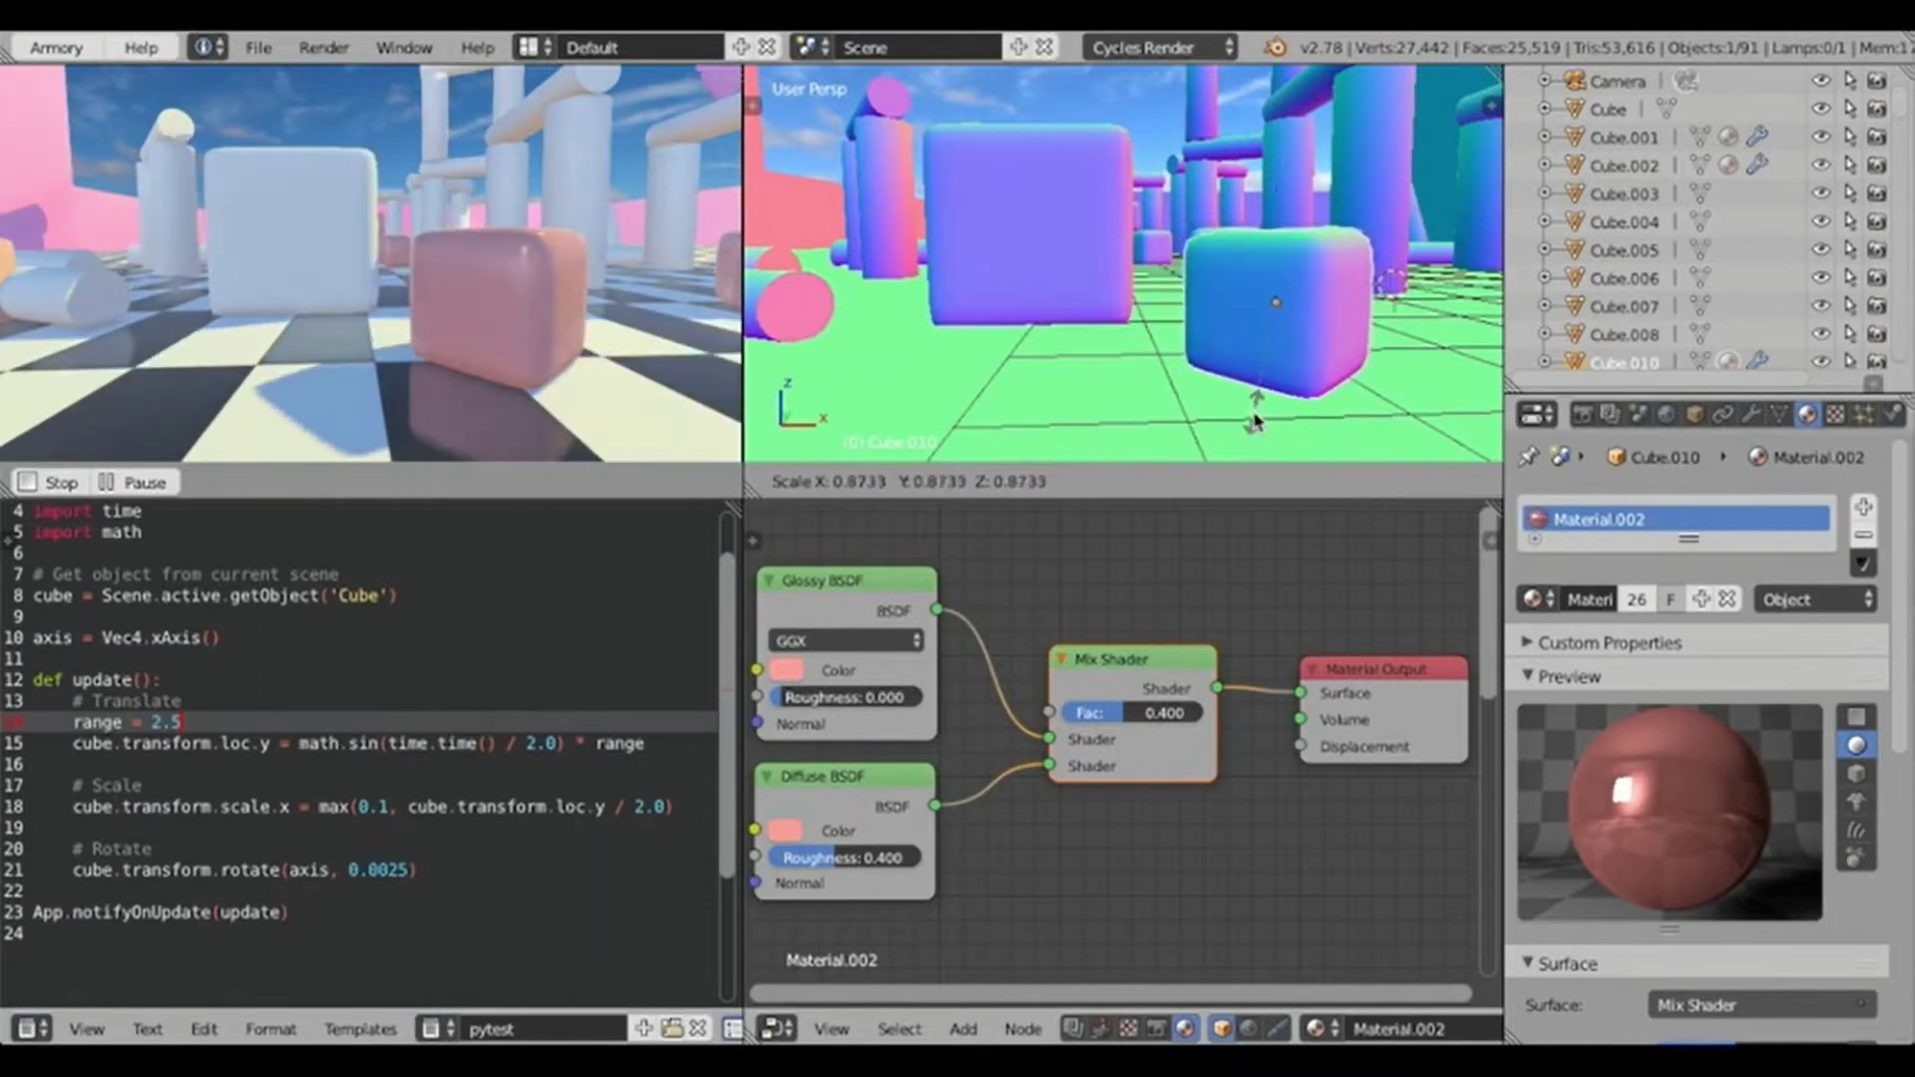
click(1255, 417)
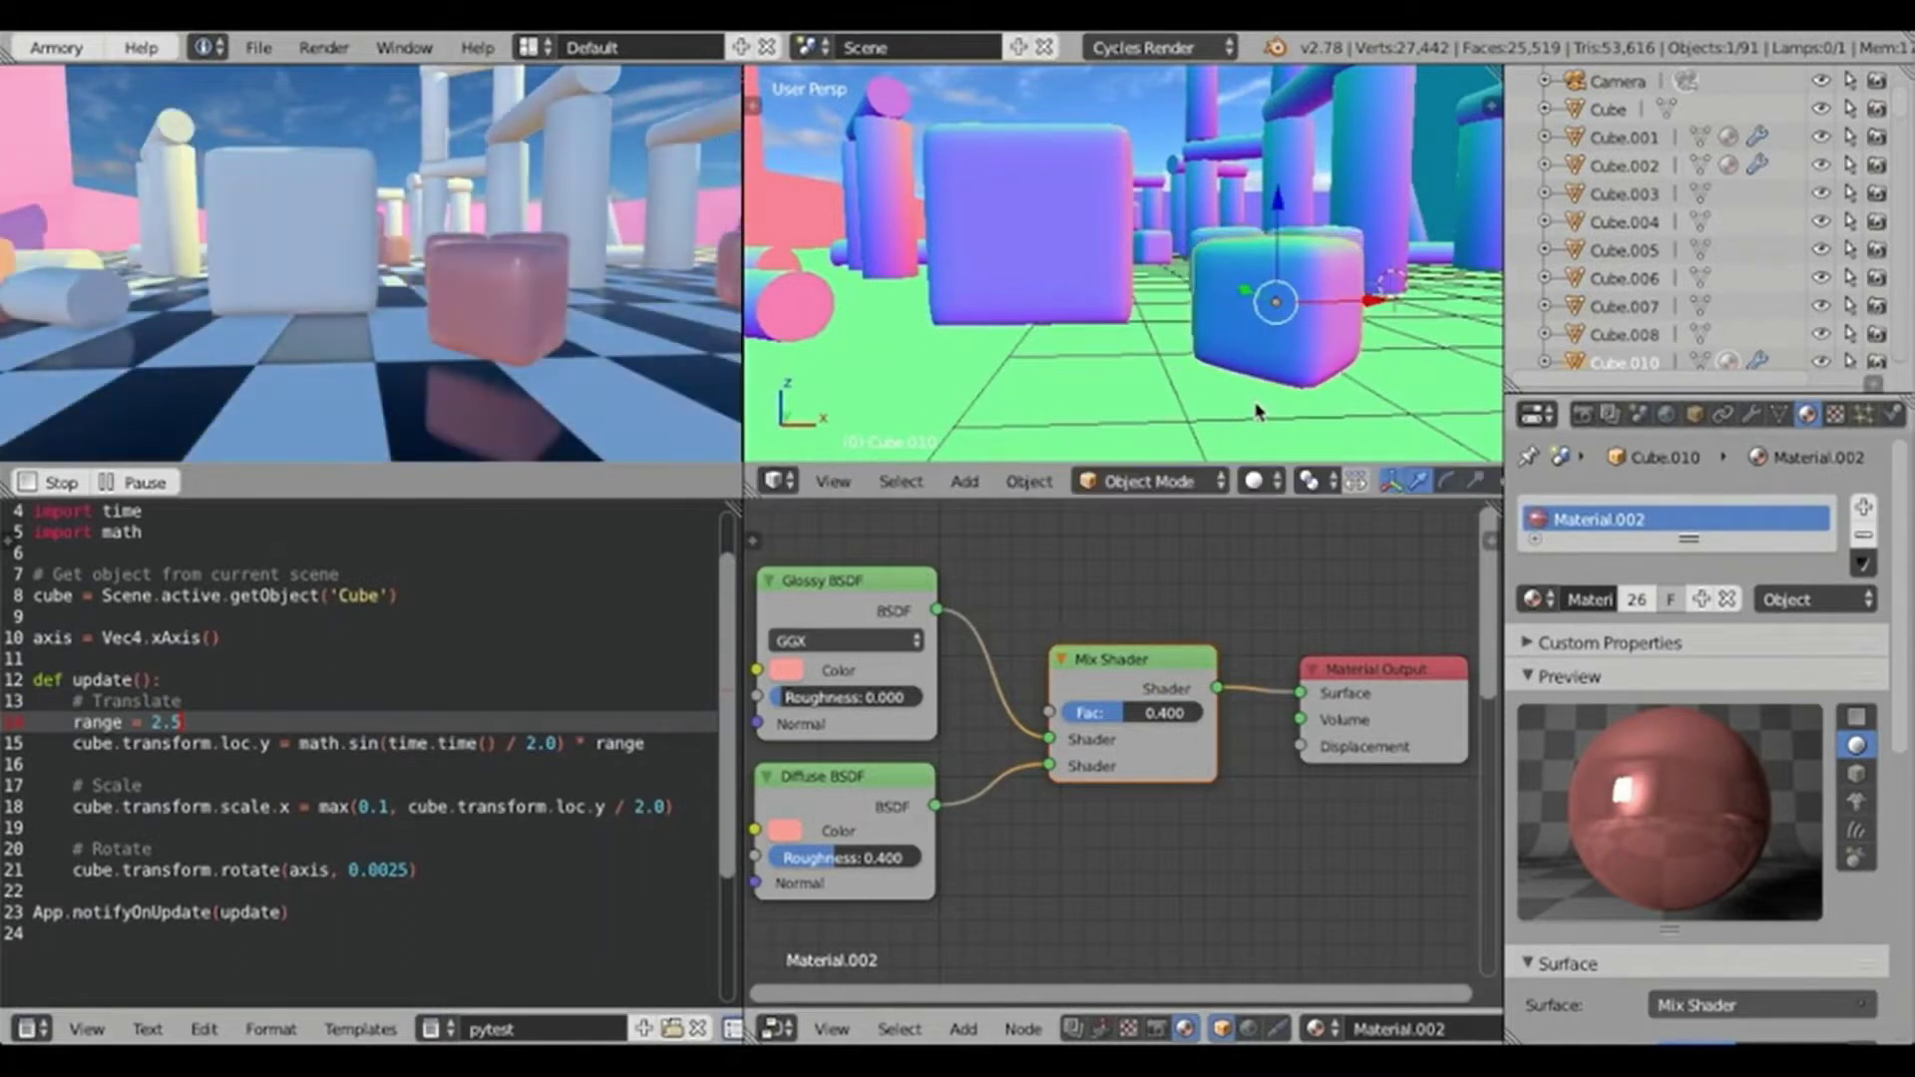
key(g)
key(z)
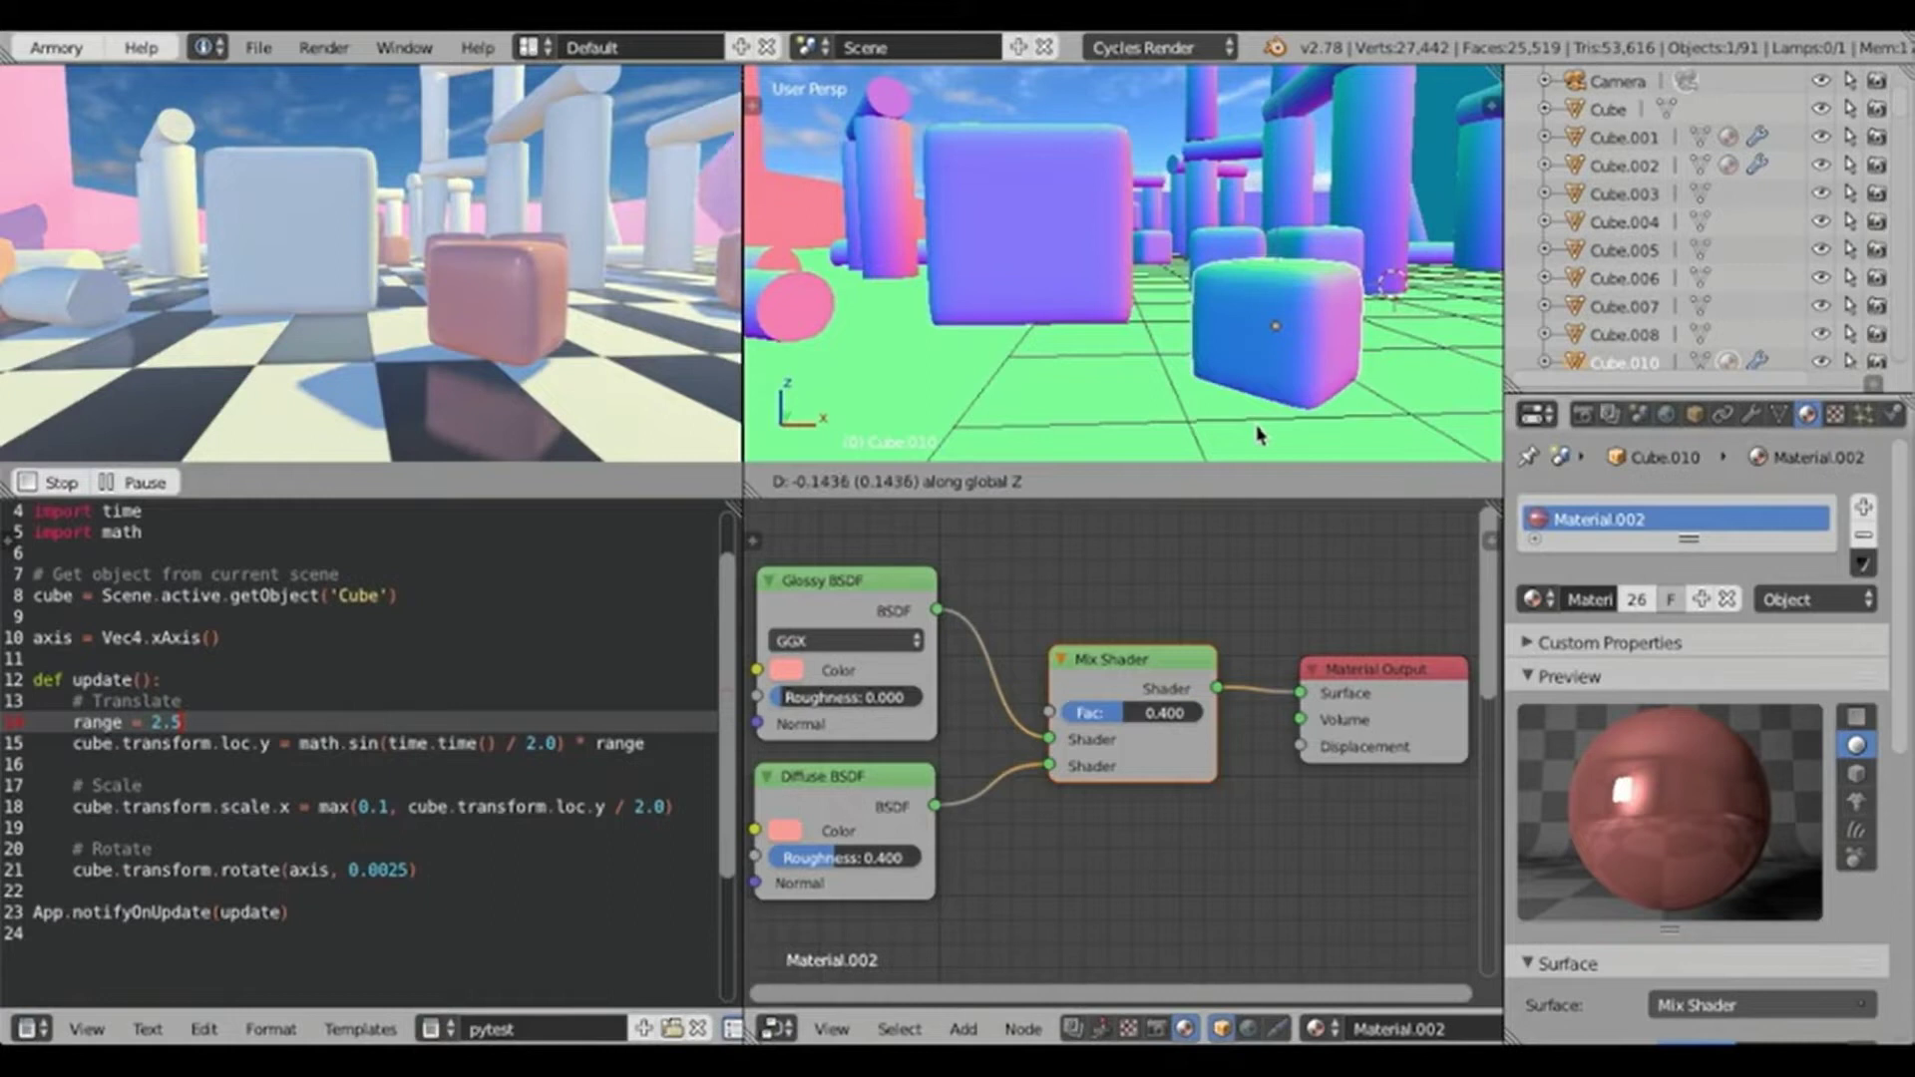
click(1258, 432)
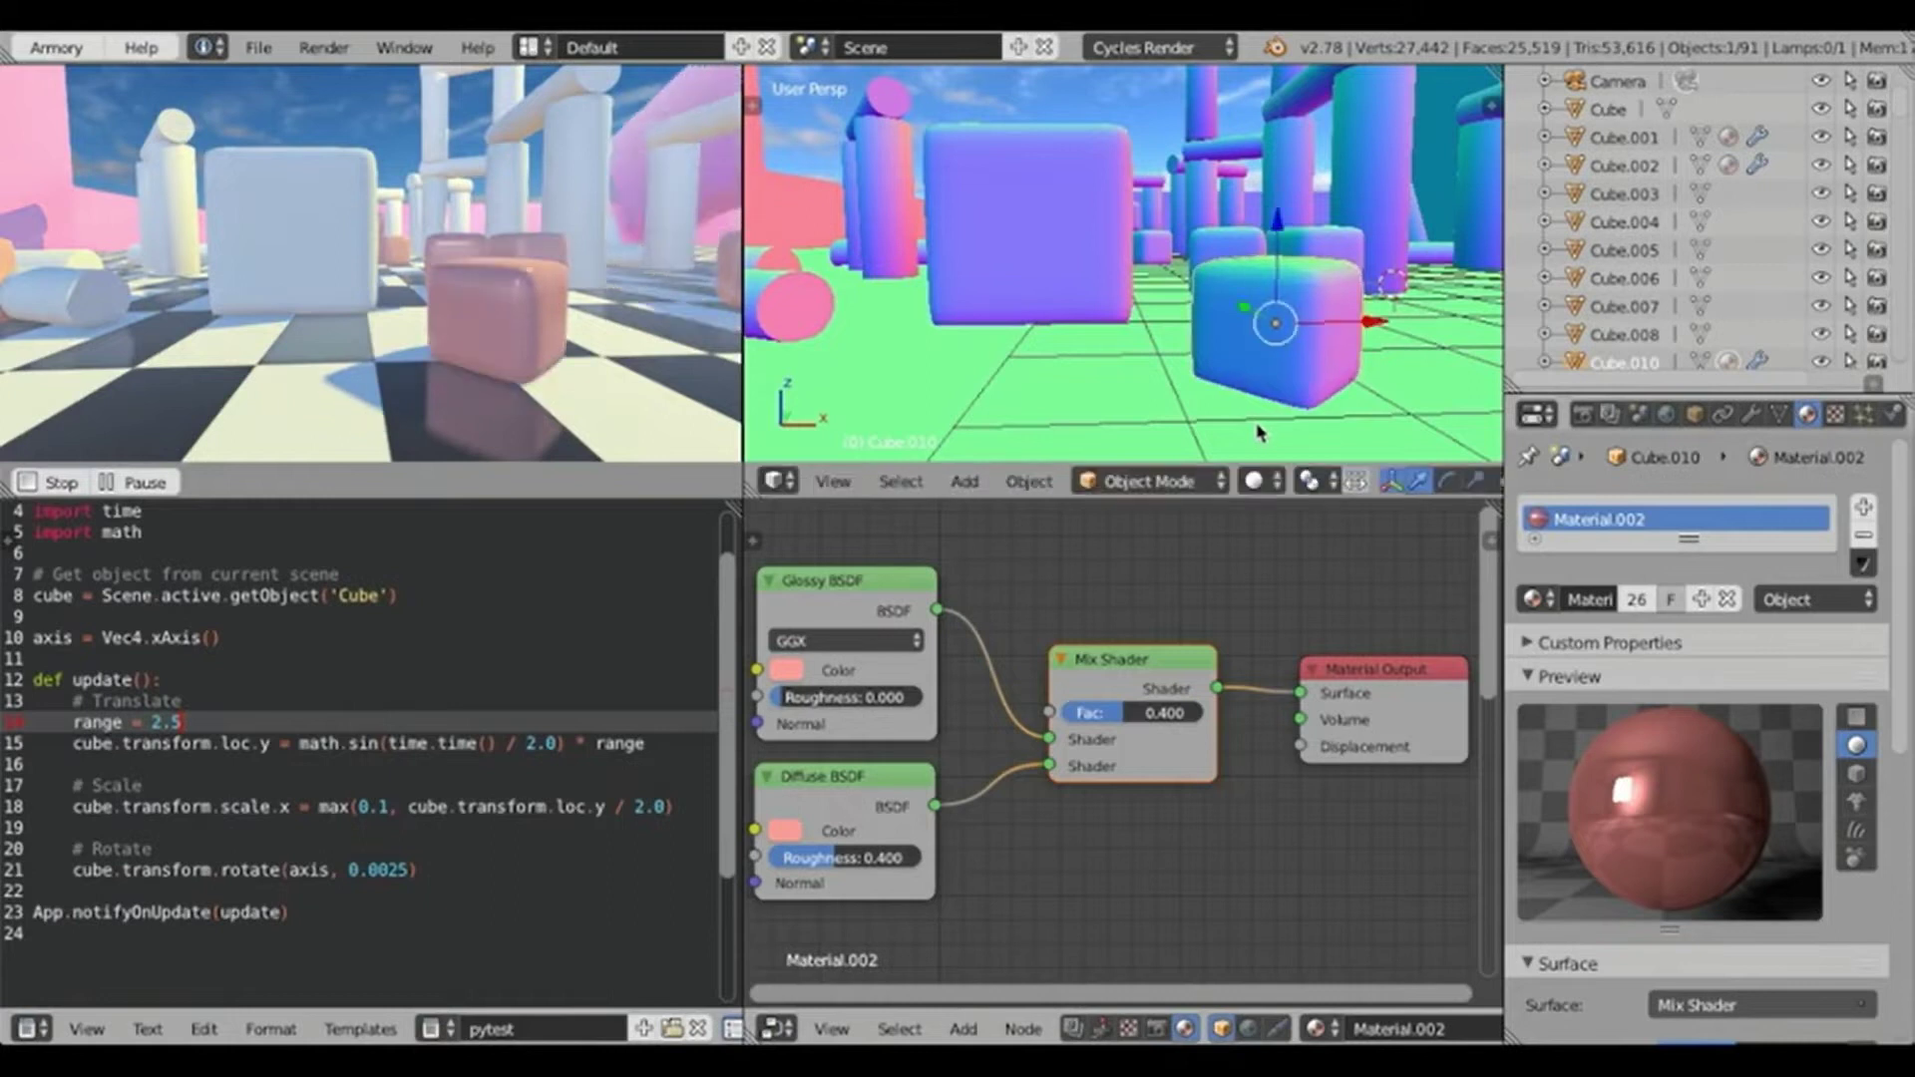
Add a monkey head at a new 3D cursor spot via the 'add monkey' operator search.
click(988, 369)
key(space)
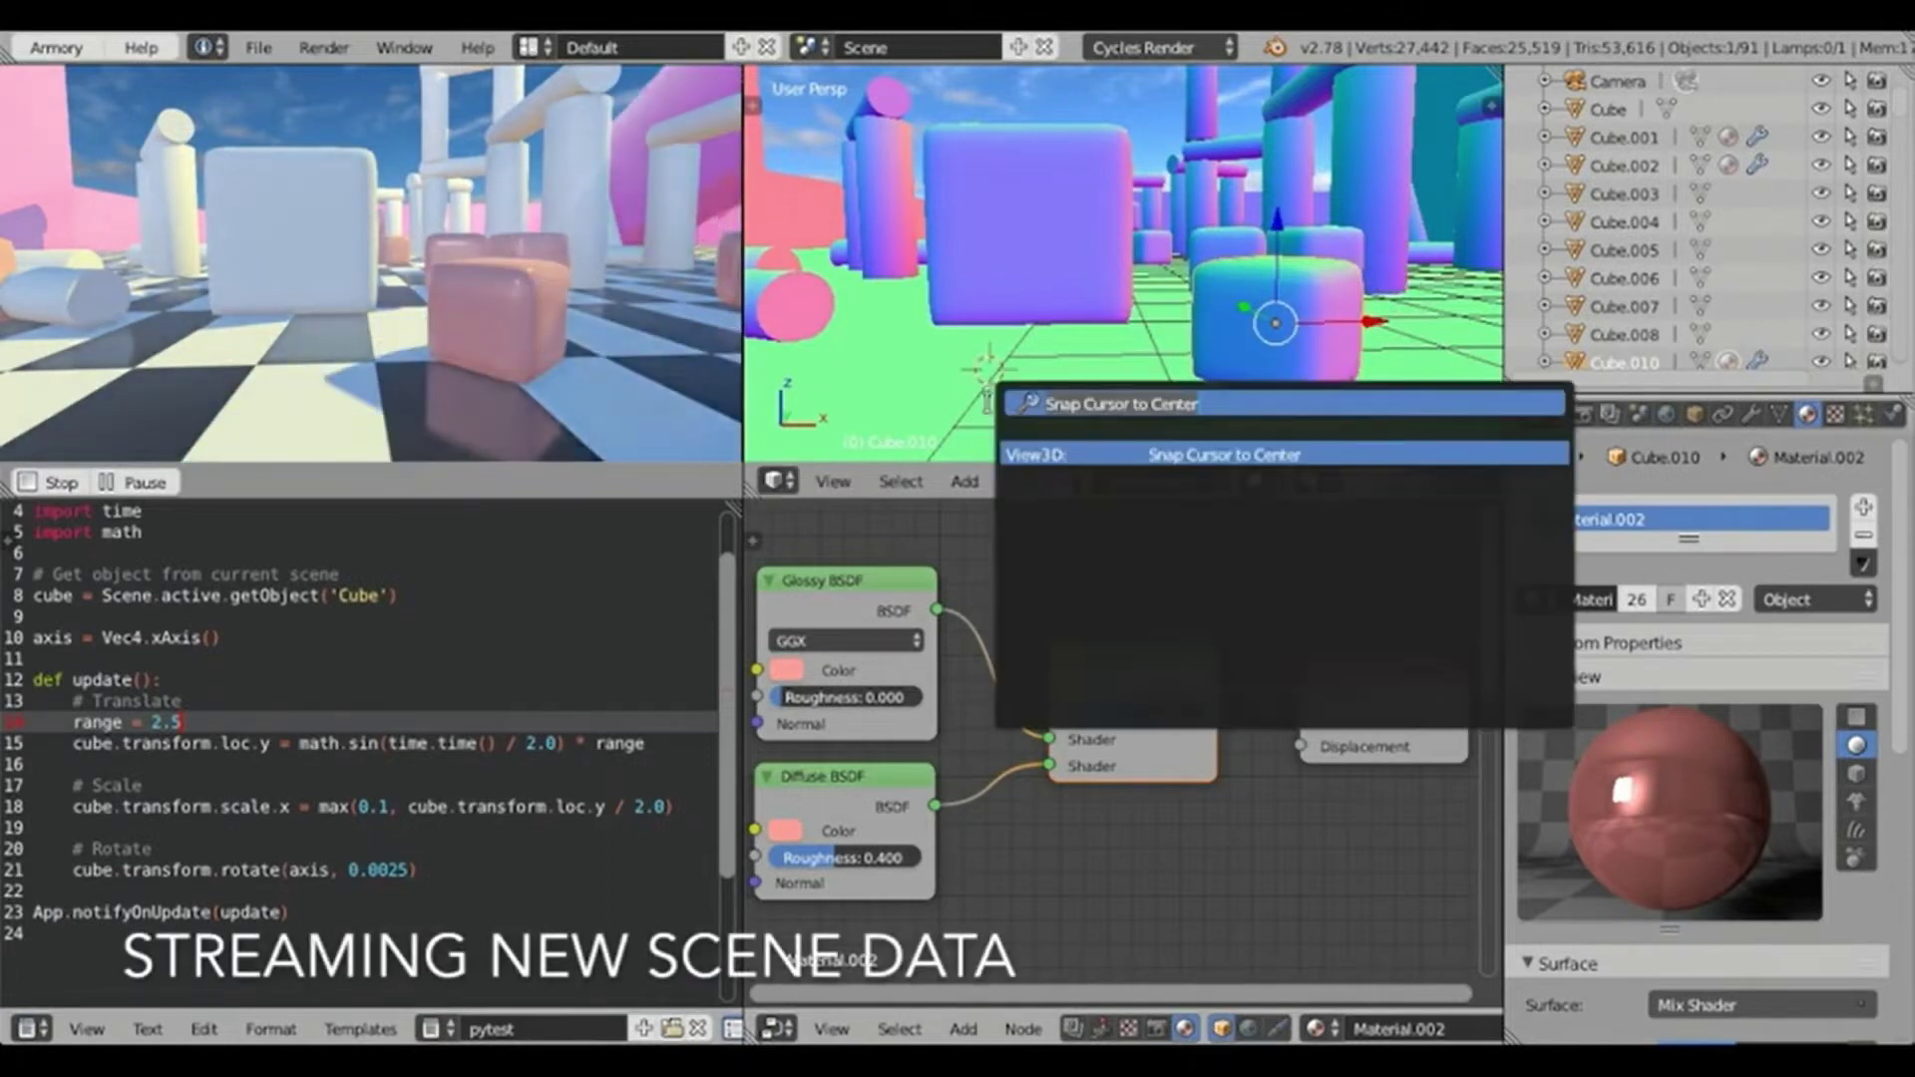
text(add monkey)
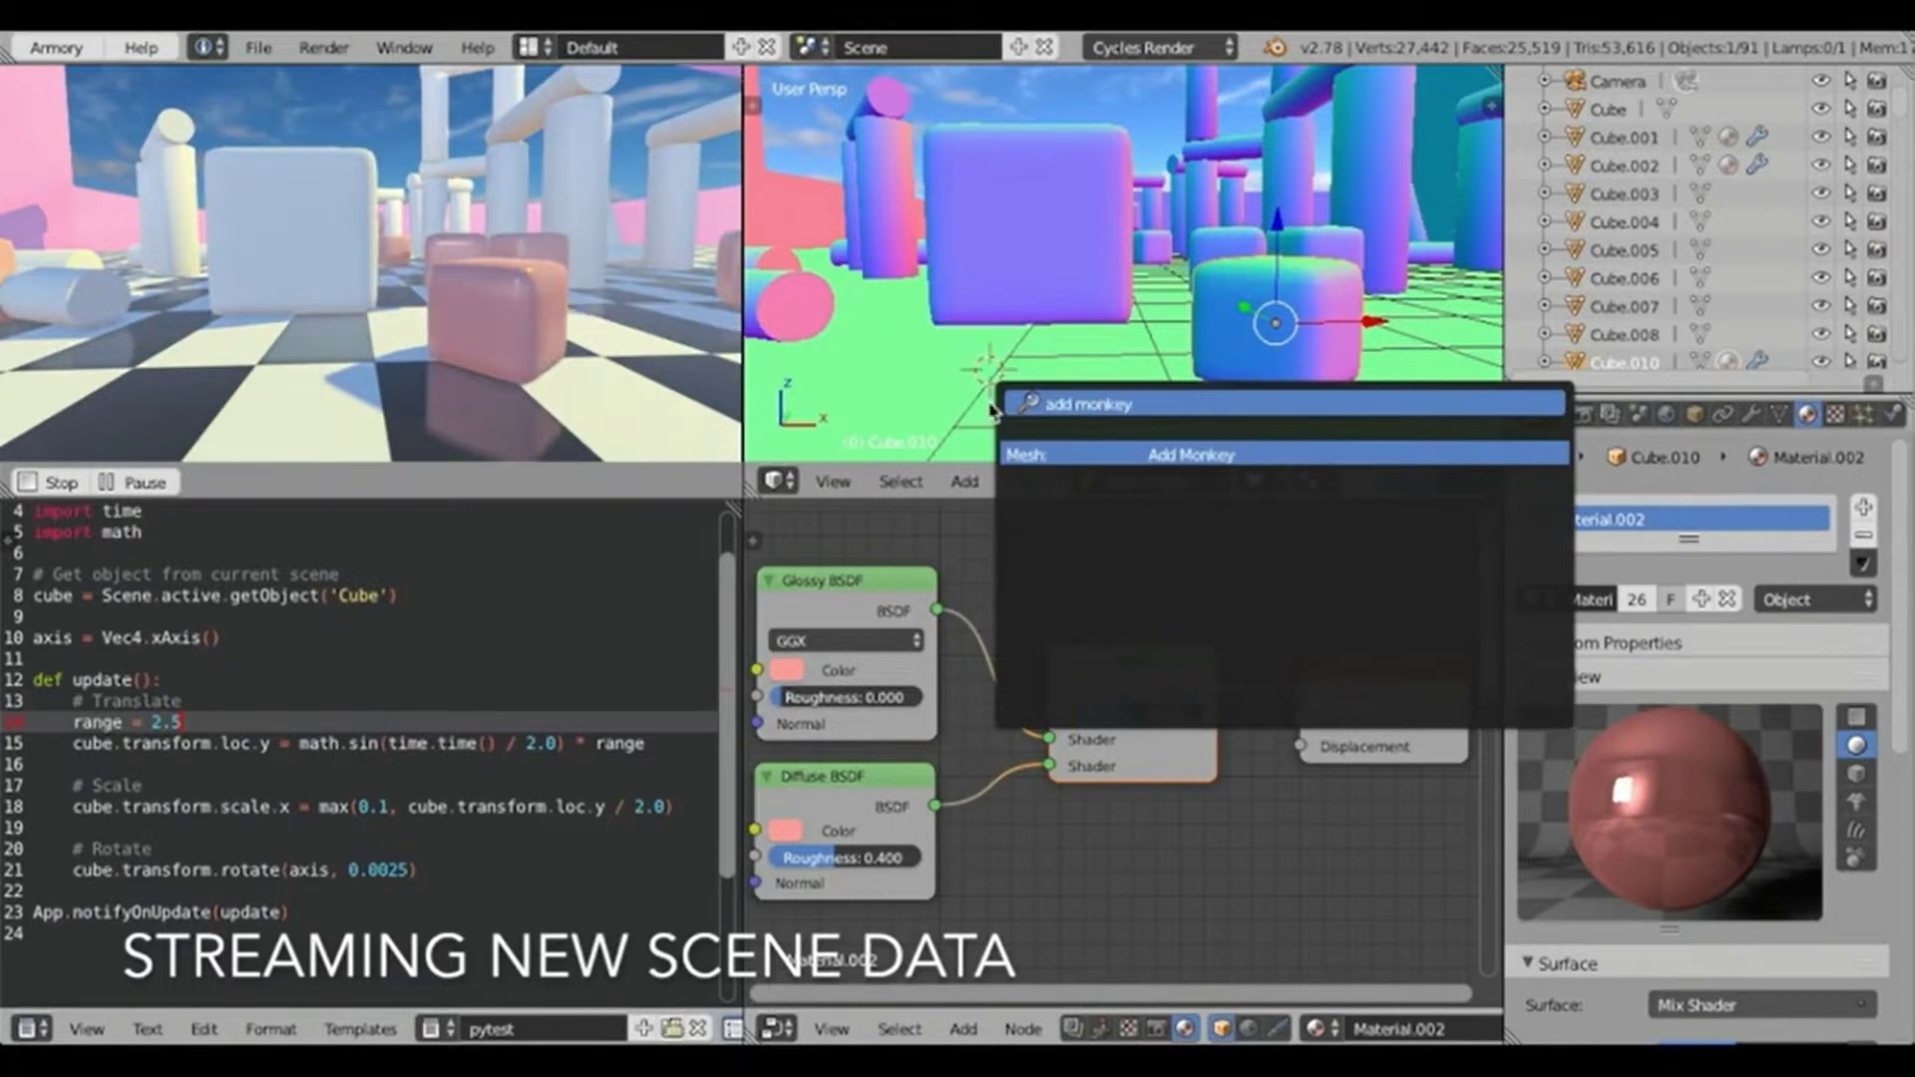
key(Return)
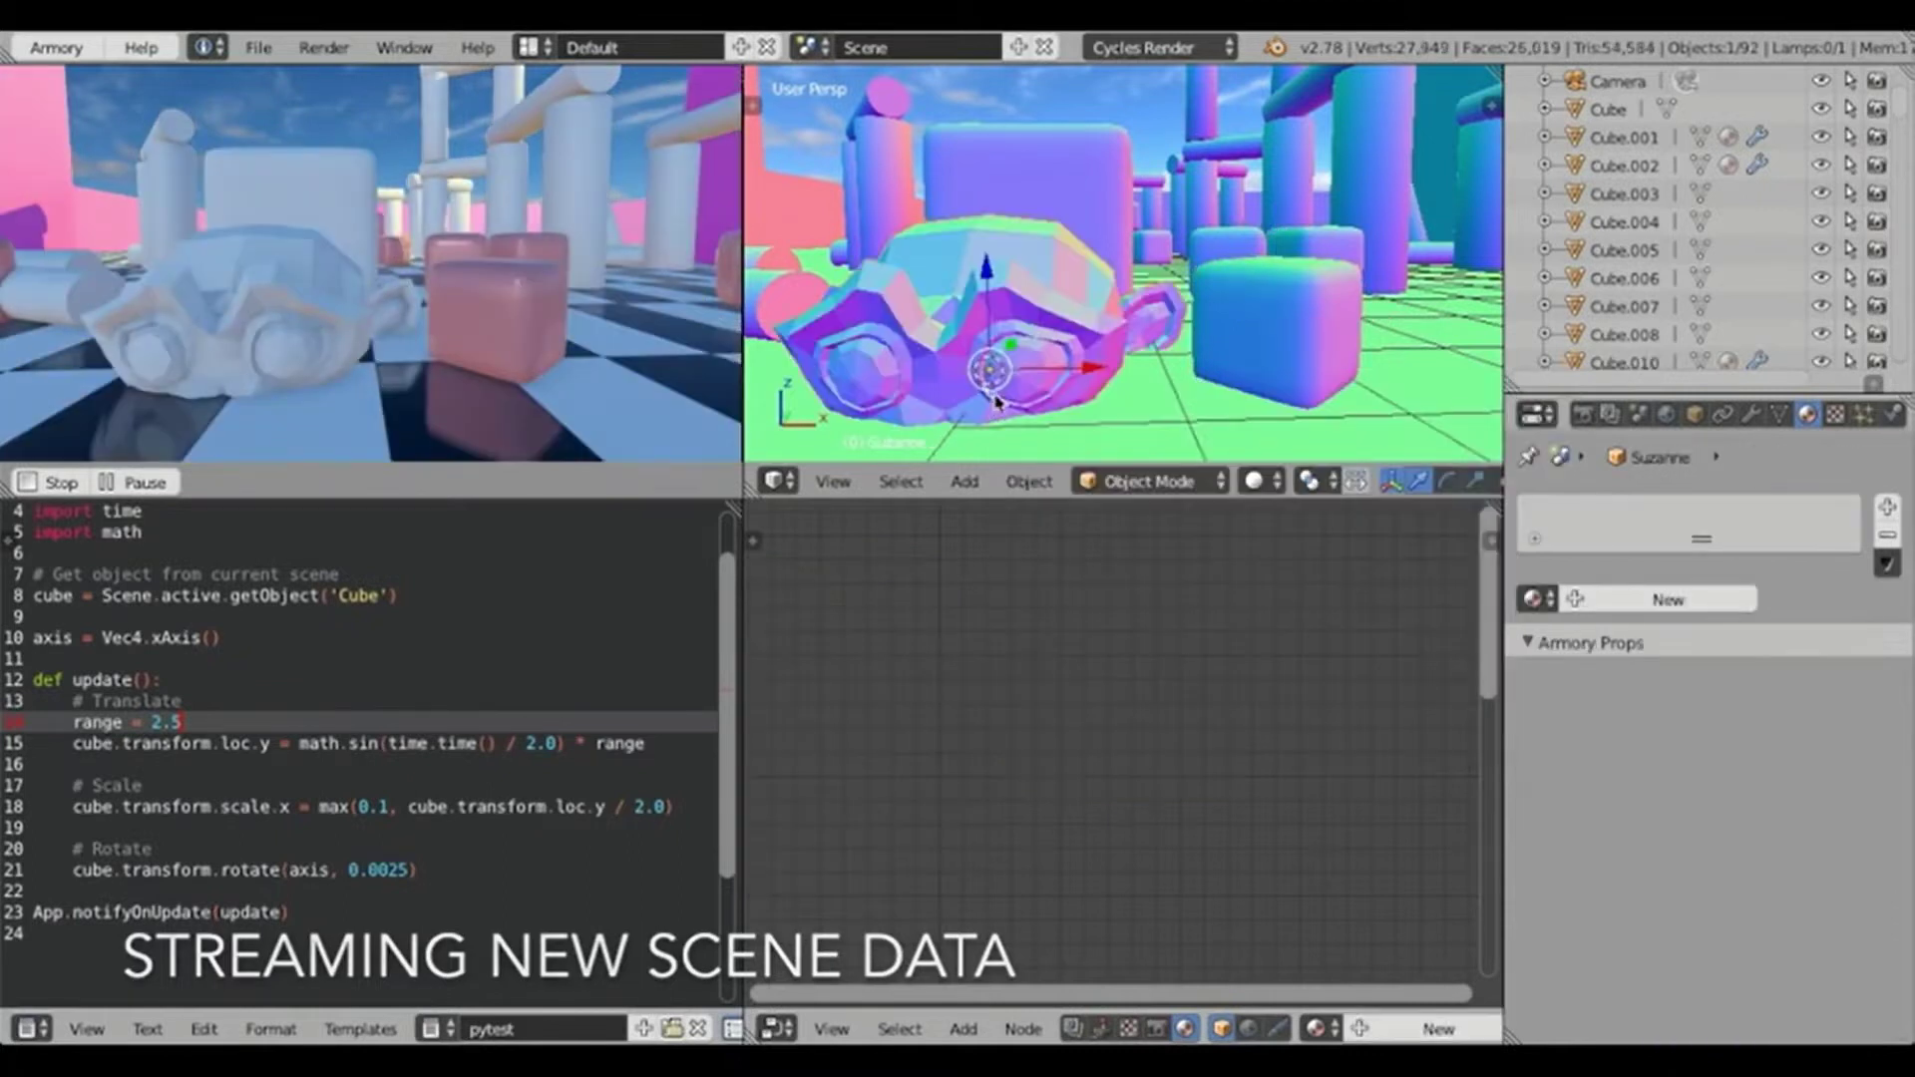
Shrink the monkey head, raise it along Z, and turn it about Z.
key(s)
click(1177, 249)
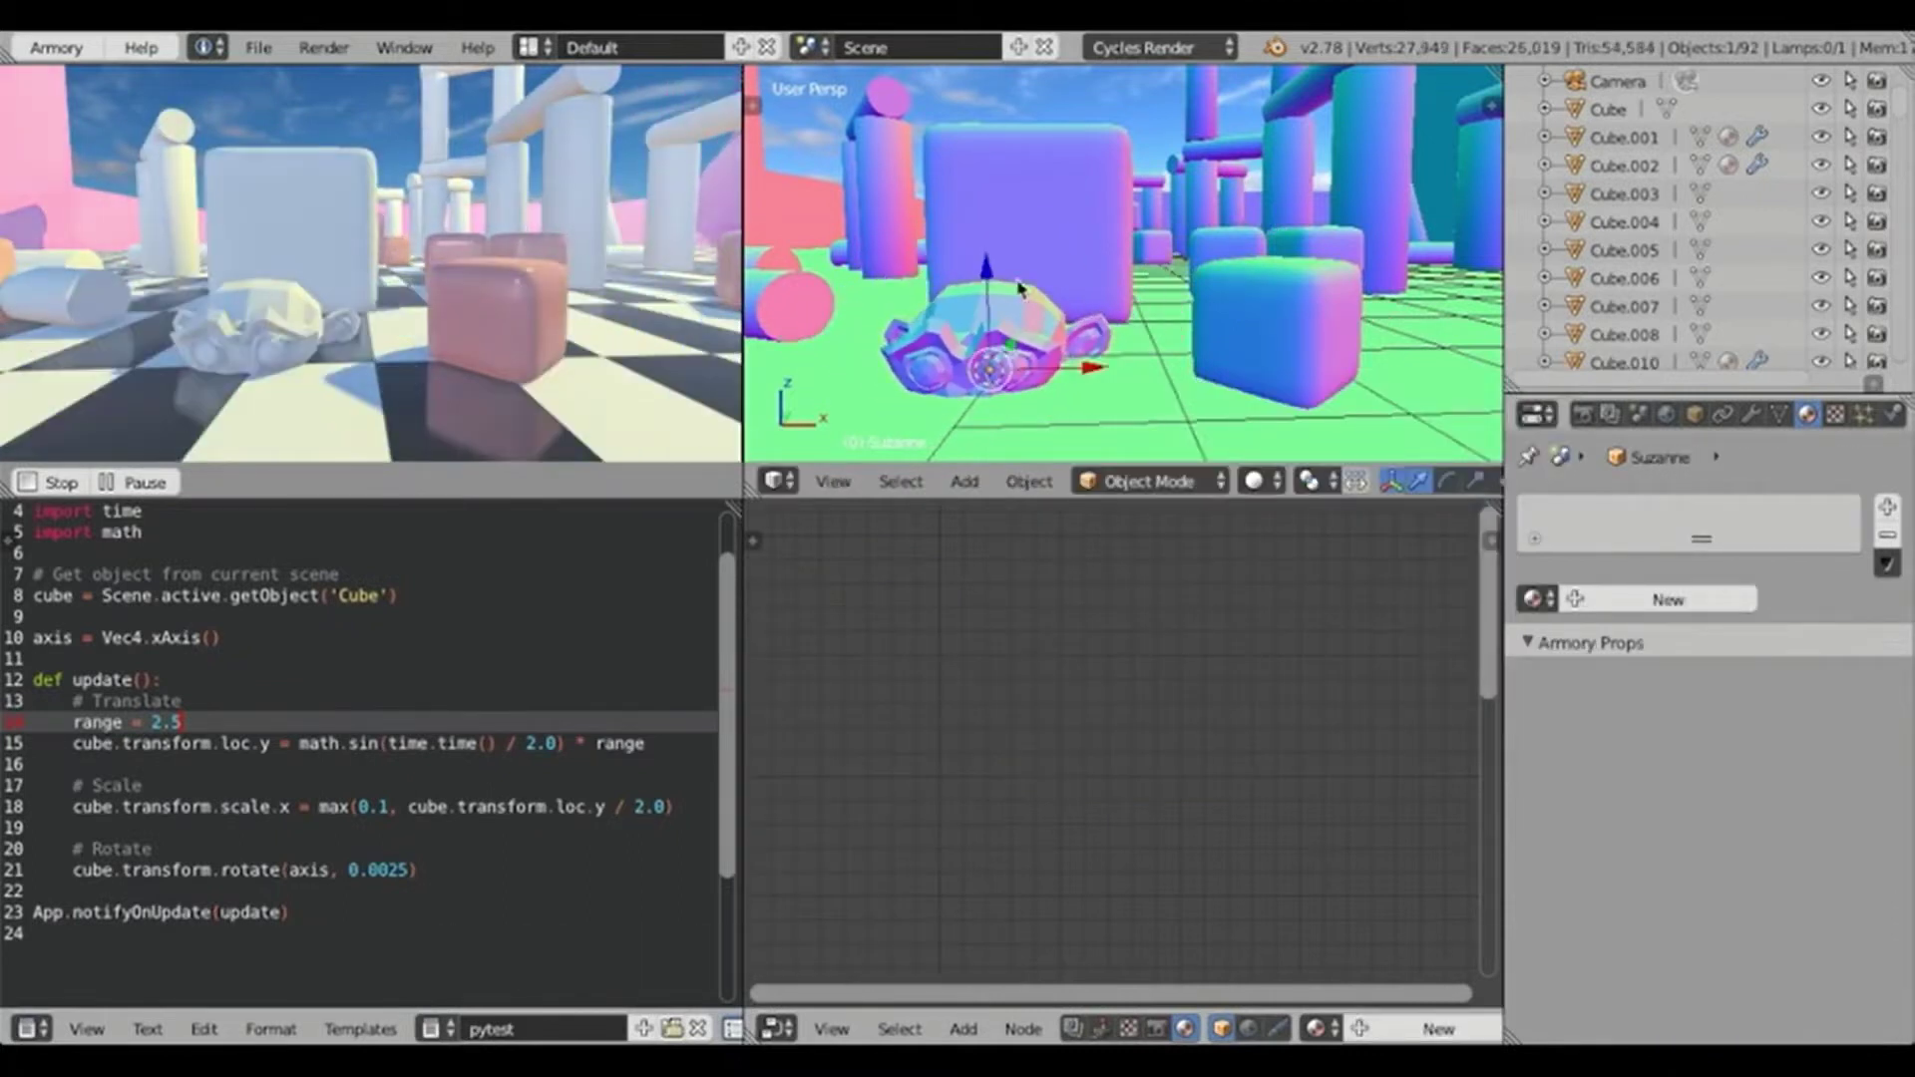
key(g)
key(z)
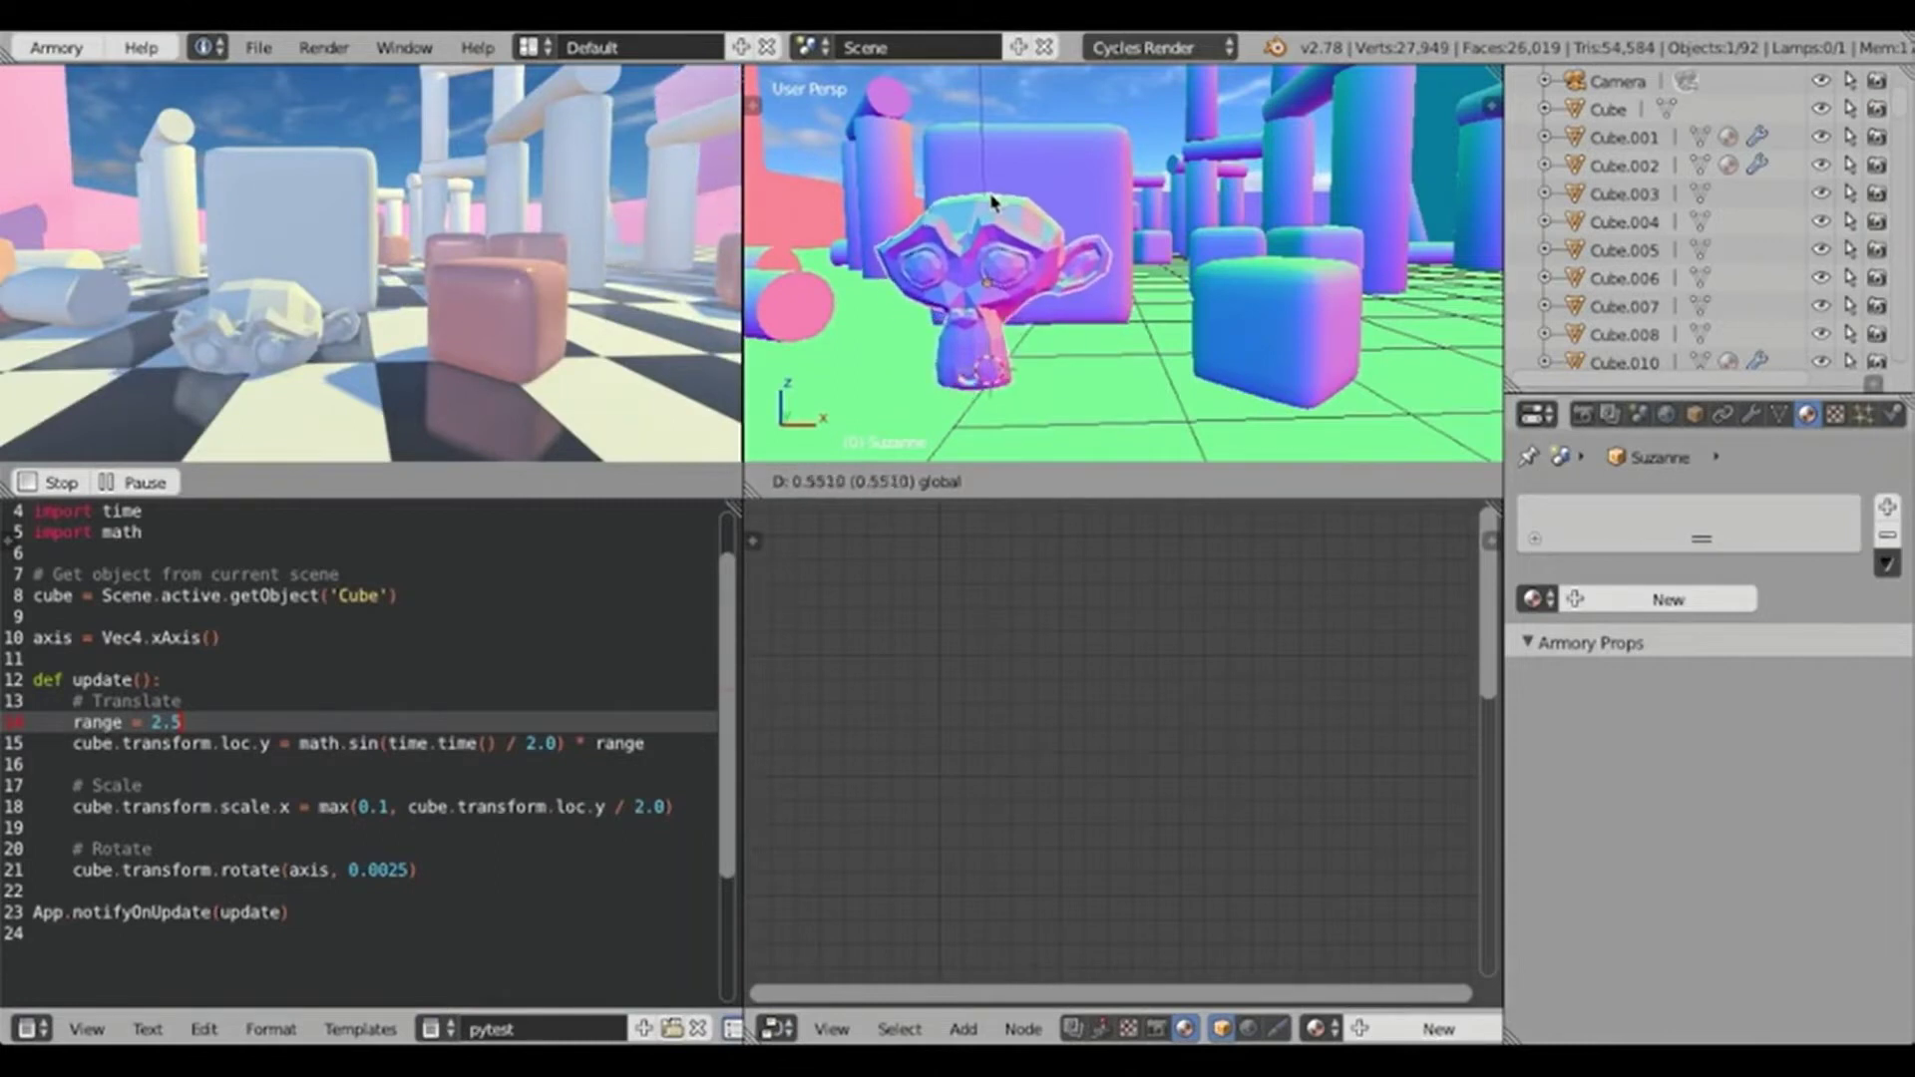
click(994, 210)
key(r)
key(z)
click(1051, 427)
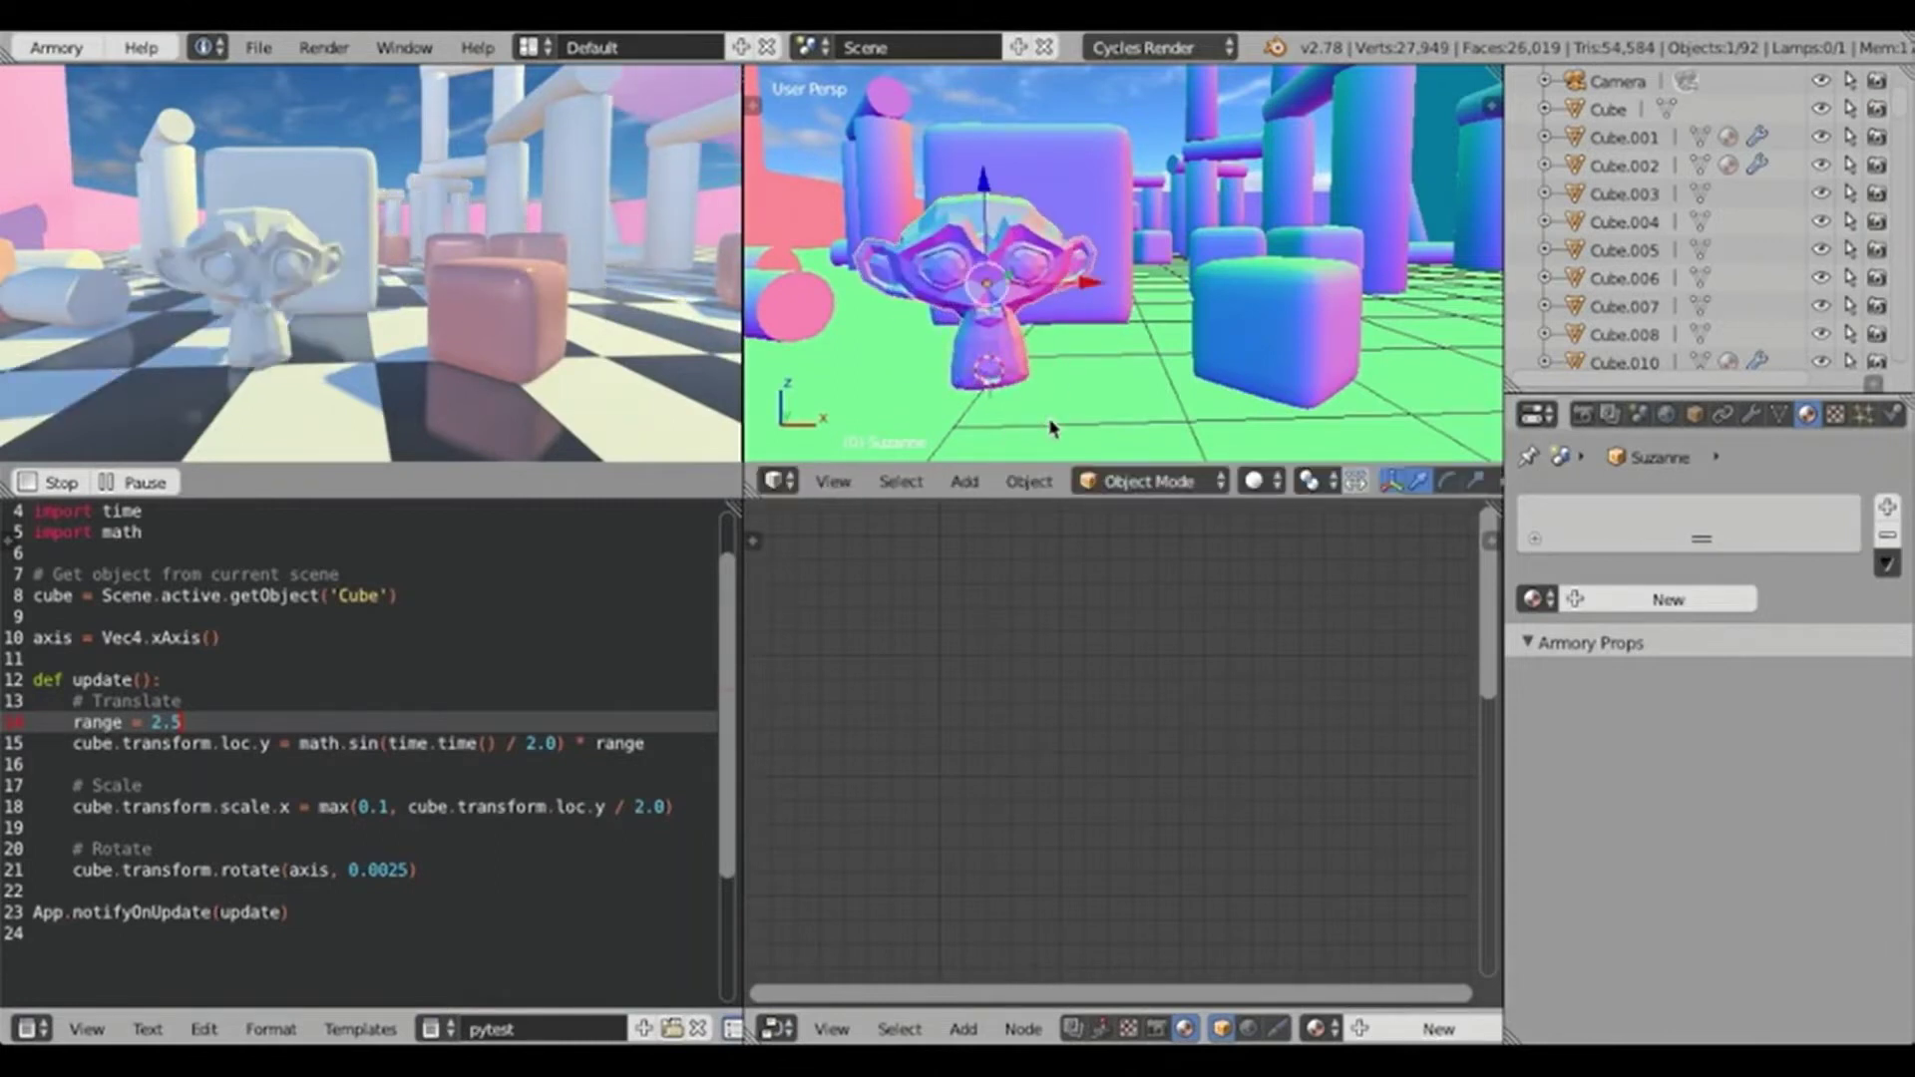
key(r)
key(z)
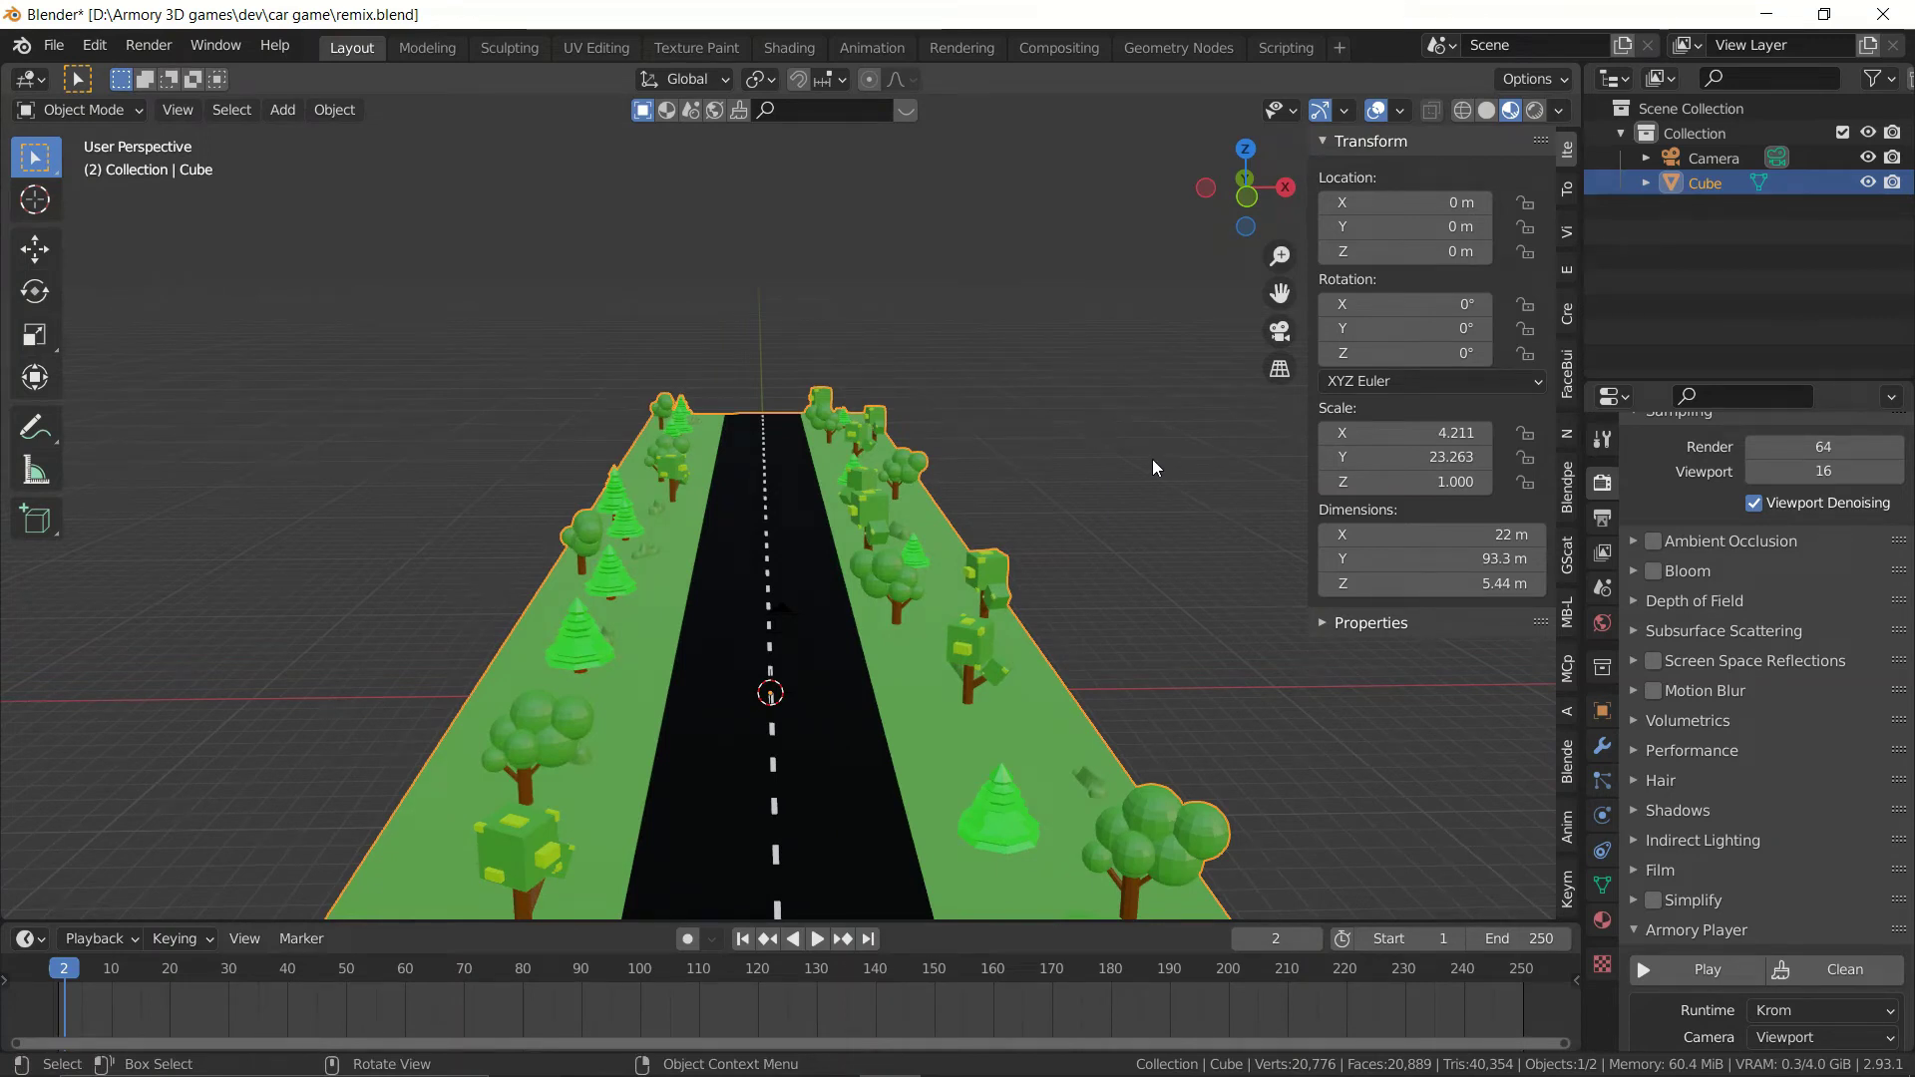
Click empty viewport space so nothing in the road scene stays selected.
click(1151, 393)
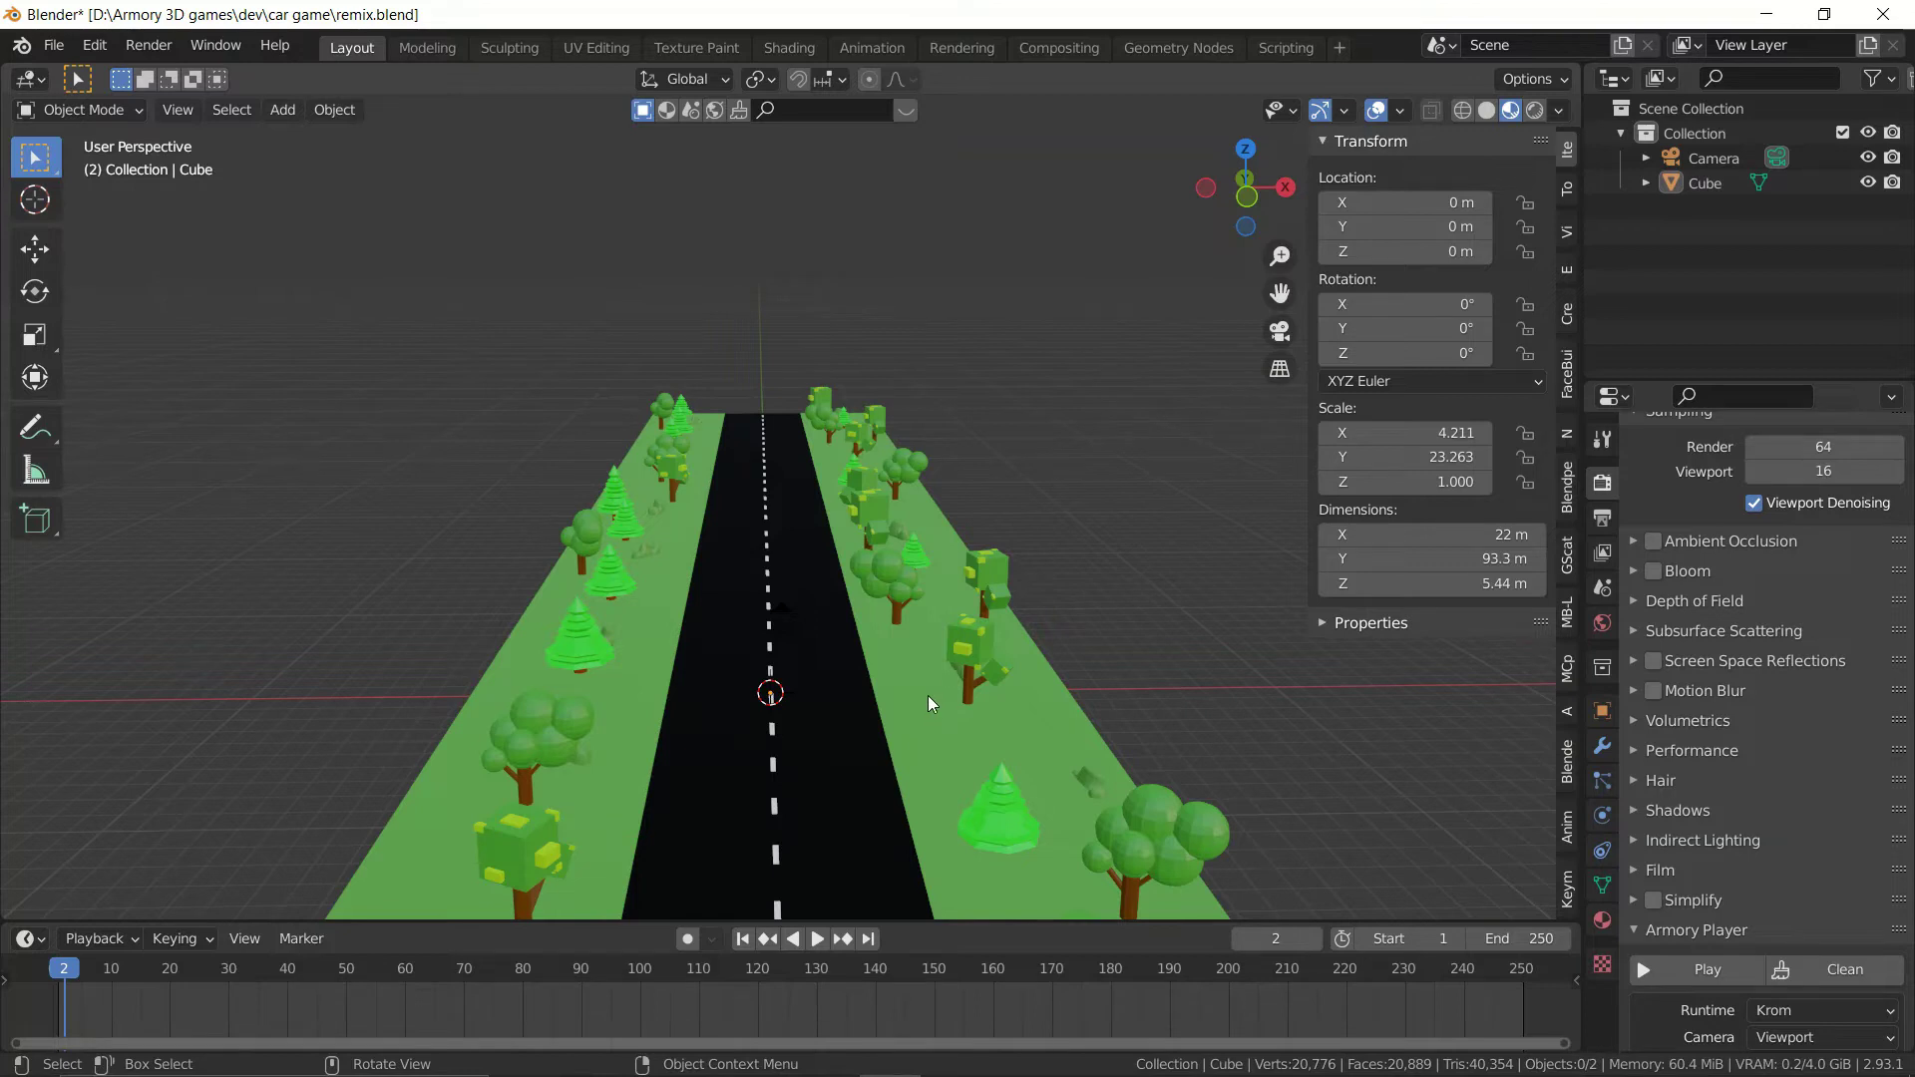
Tick Maximizable under Armory Project > Window and keep the mode set to Window.
scroll(1847, 846, down, 6)
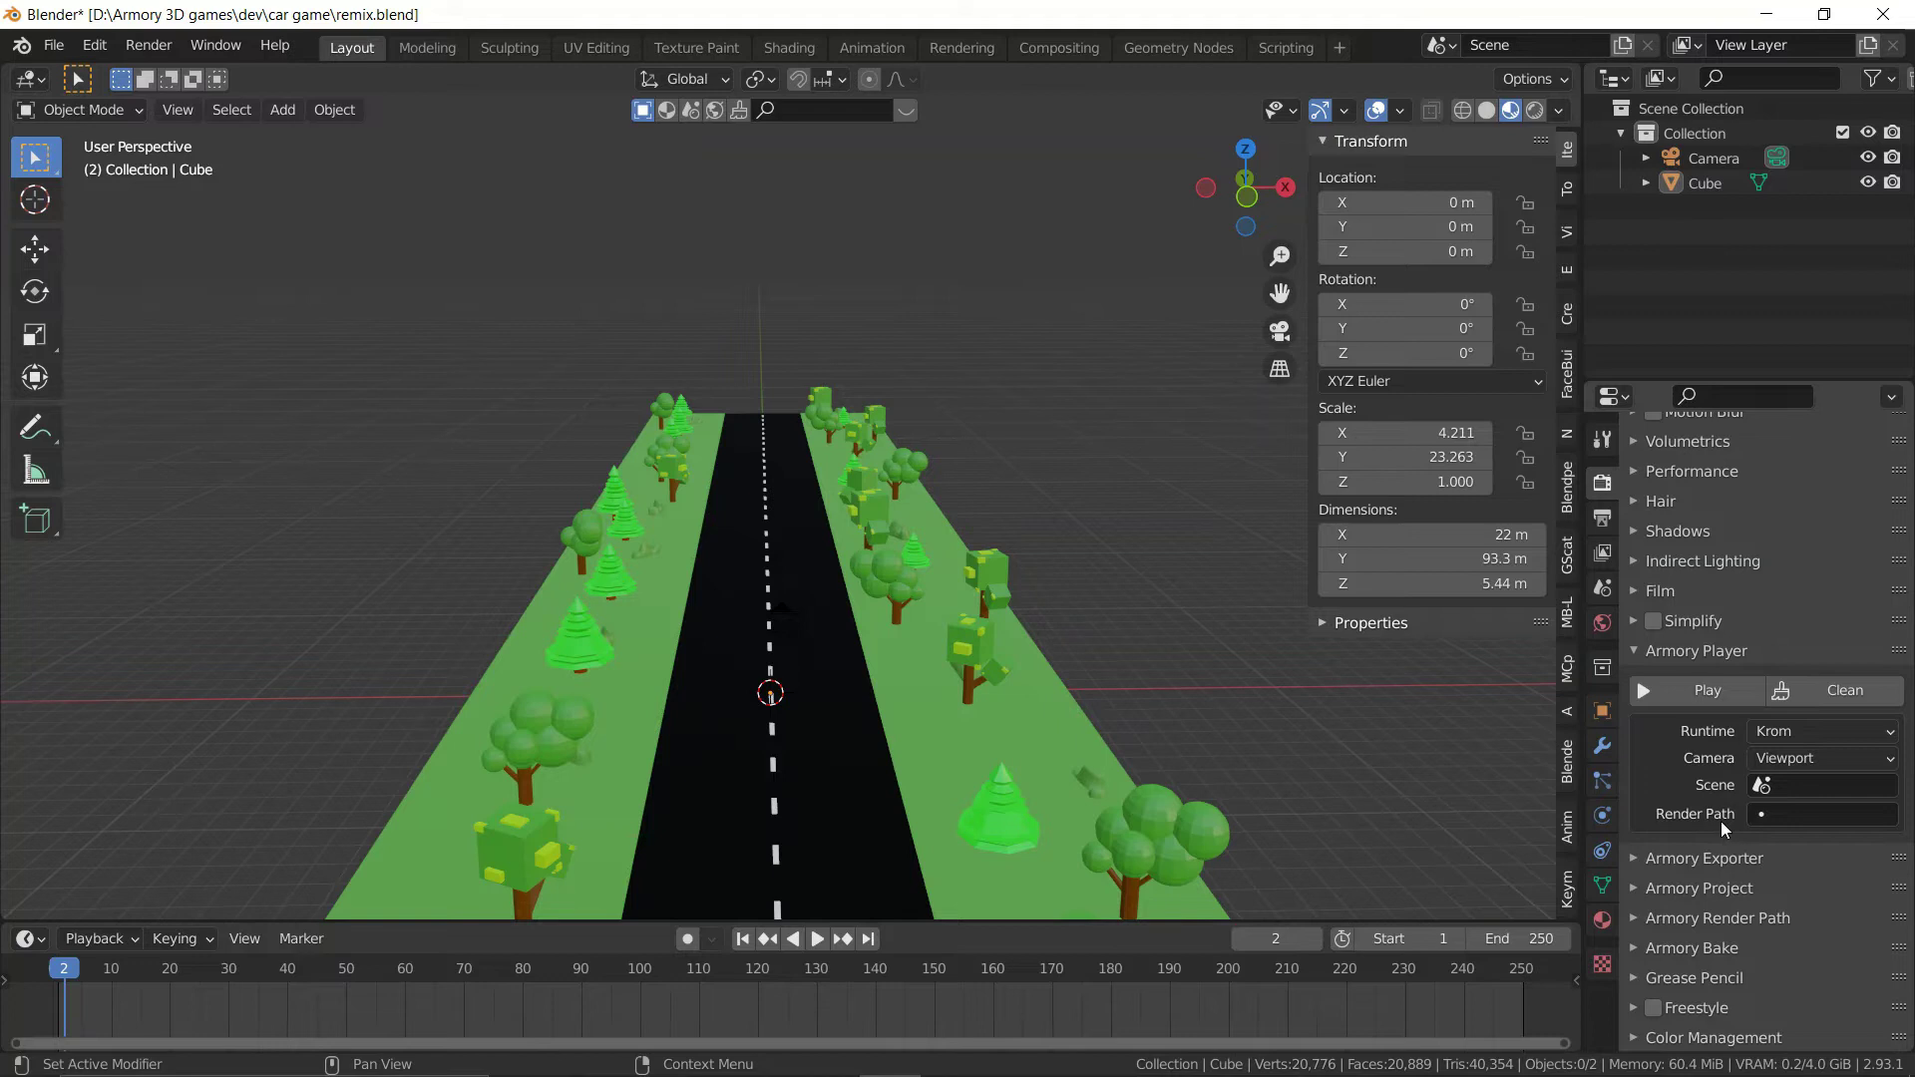
click(1713, 894)
scroll(1714, 893, down, 8)
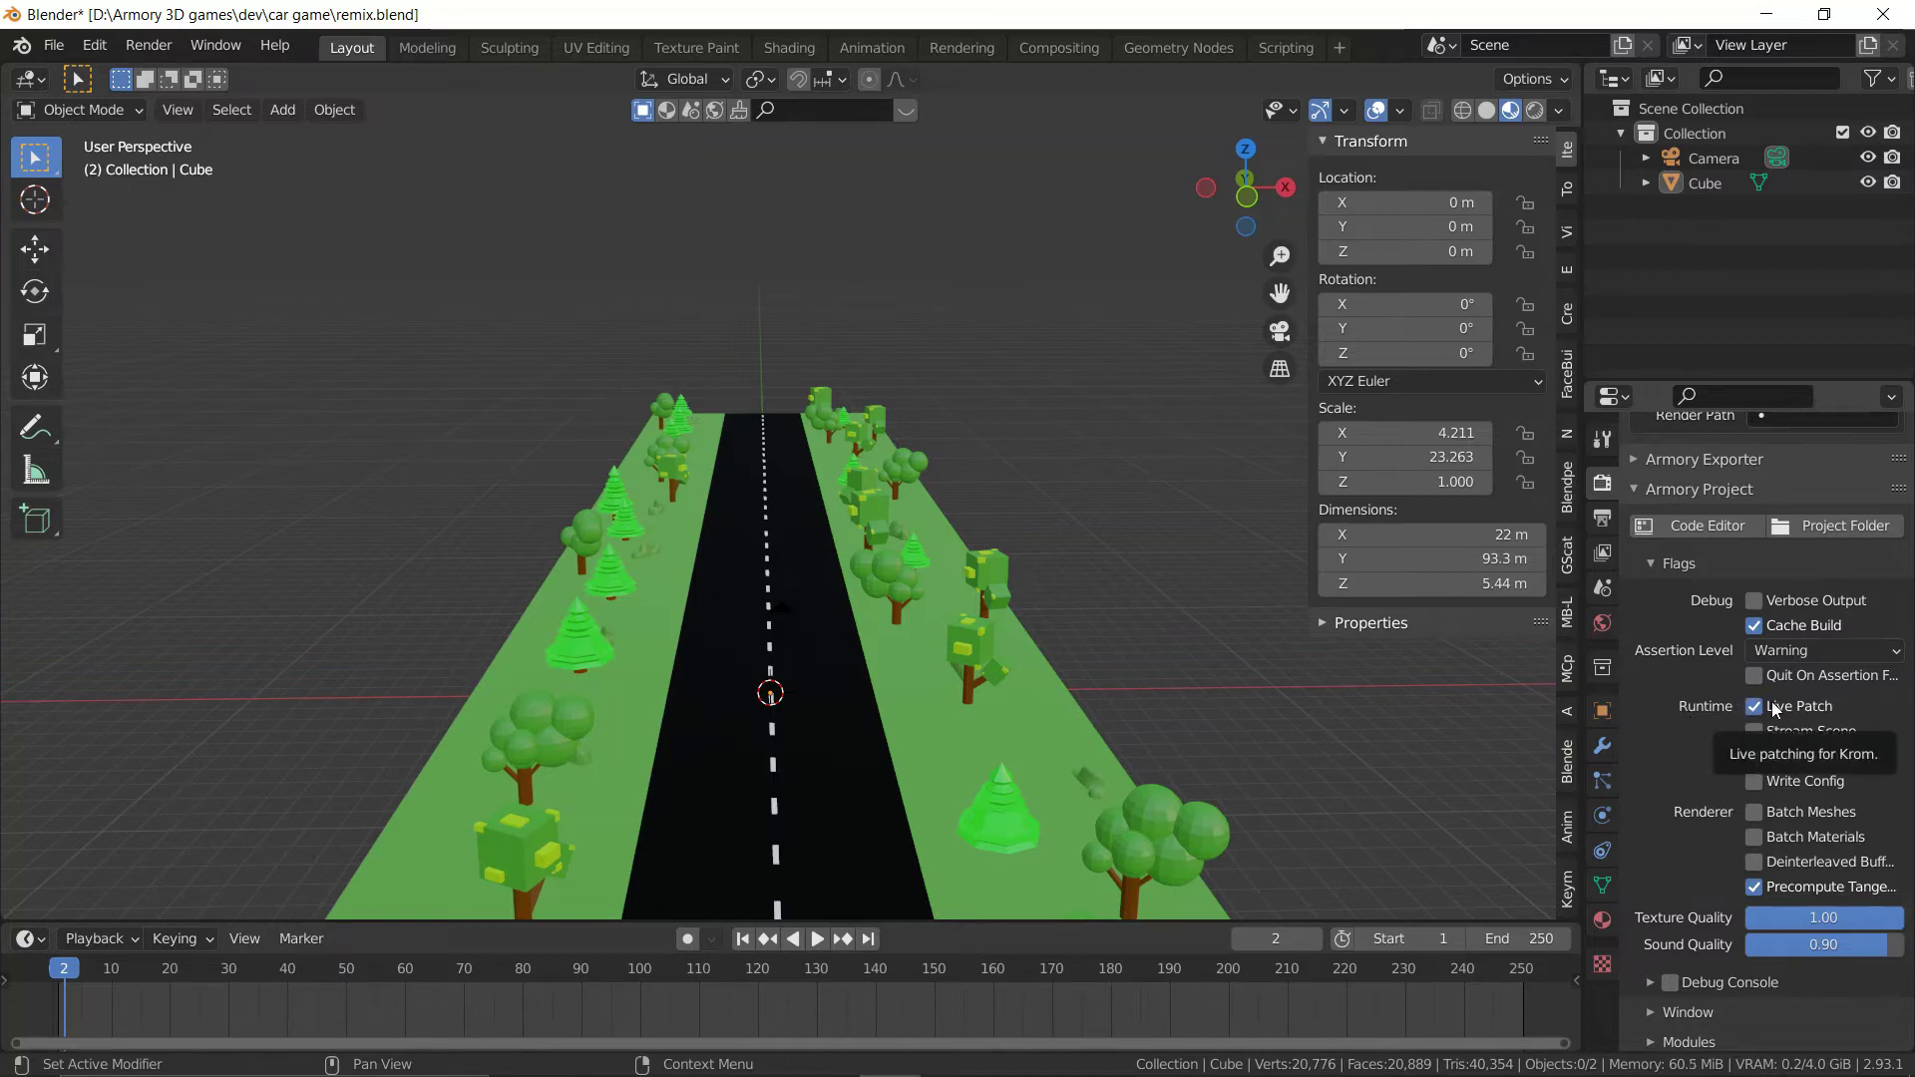
scroll(1770, 892, down, 3)
click(1685, 858)
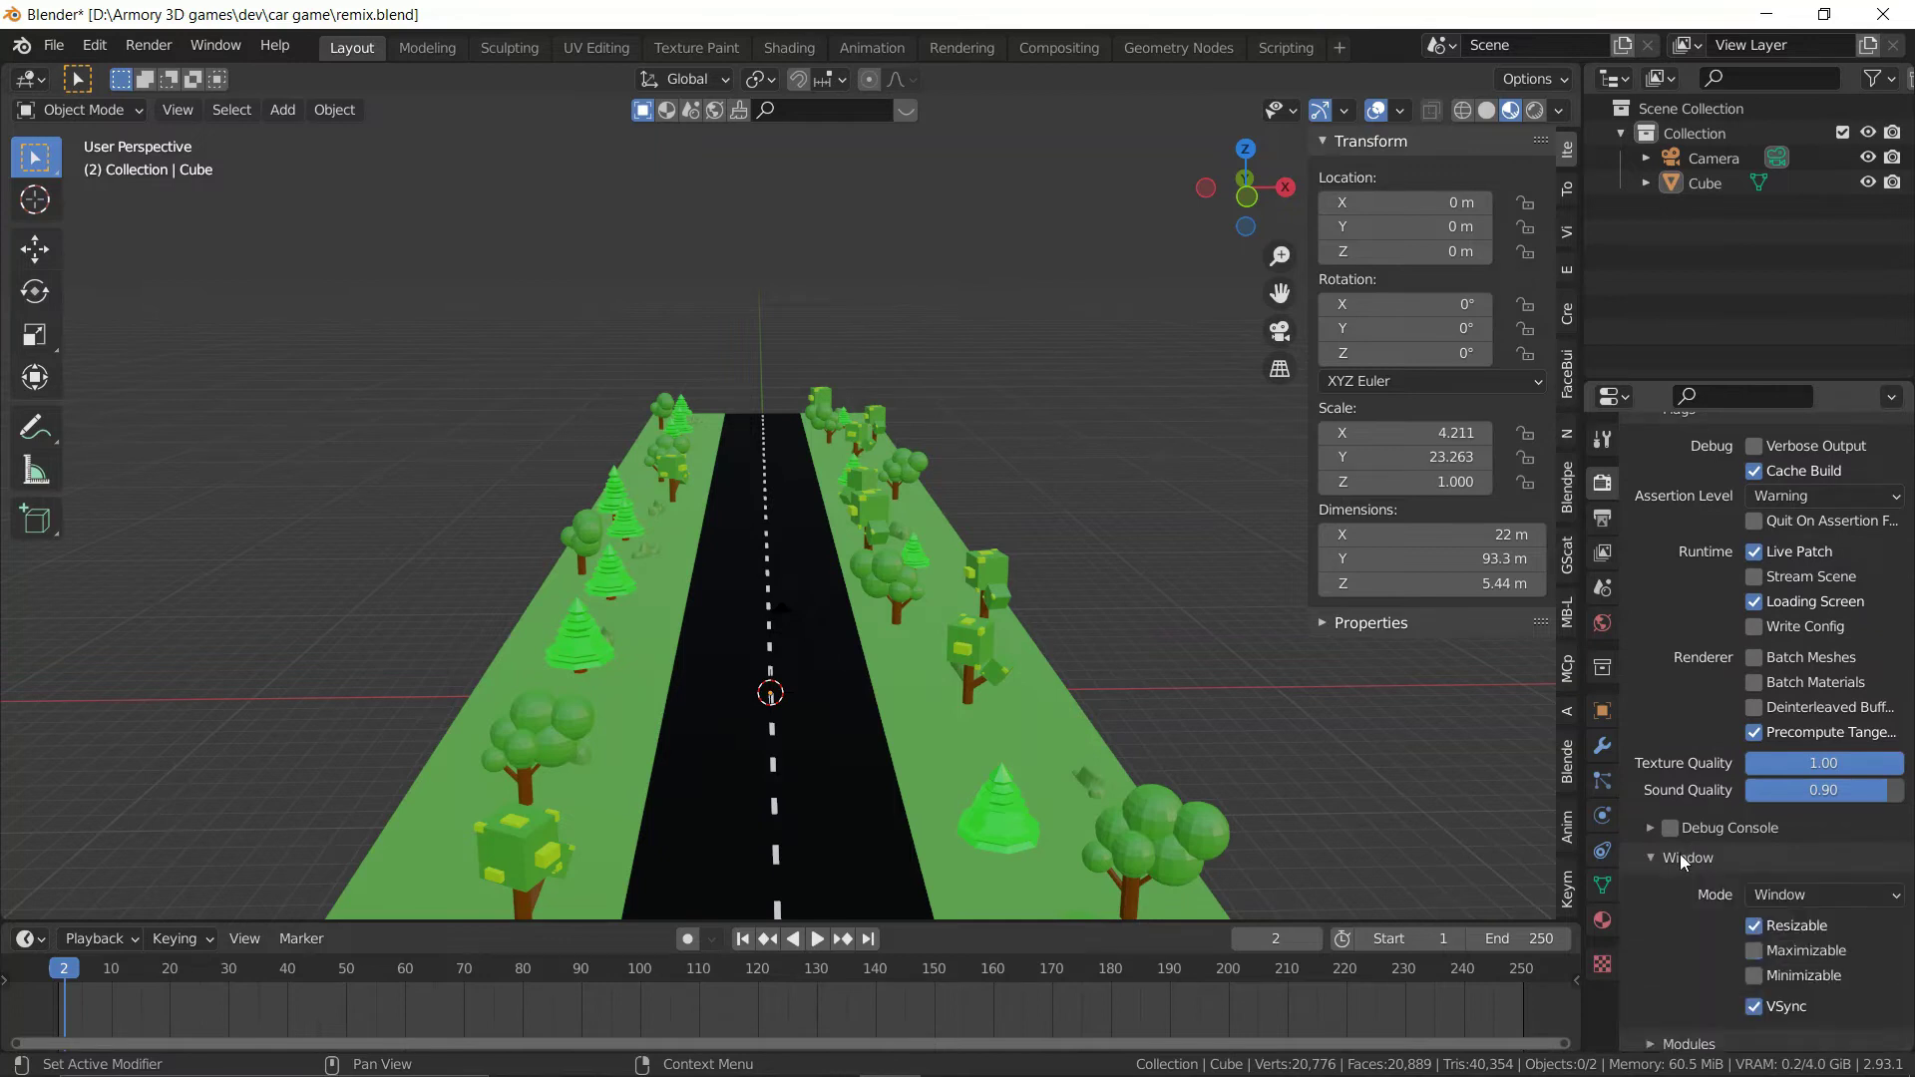
scroll(1746, 842, down, 4)
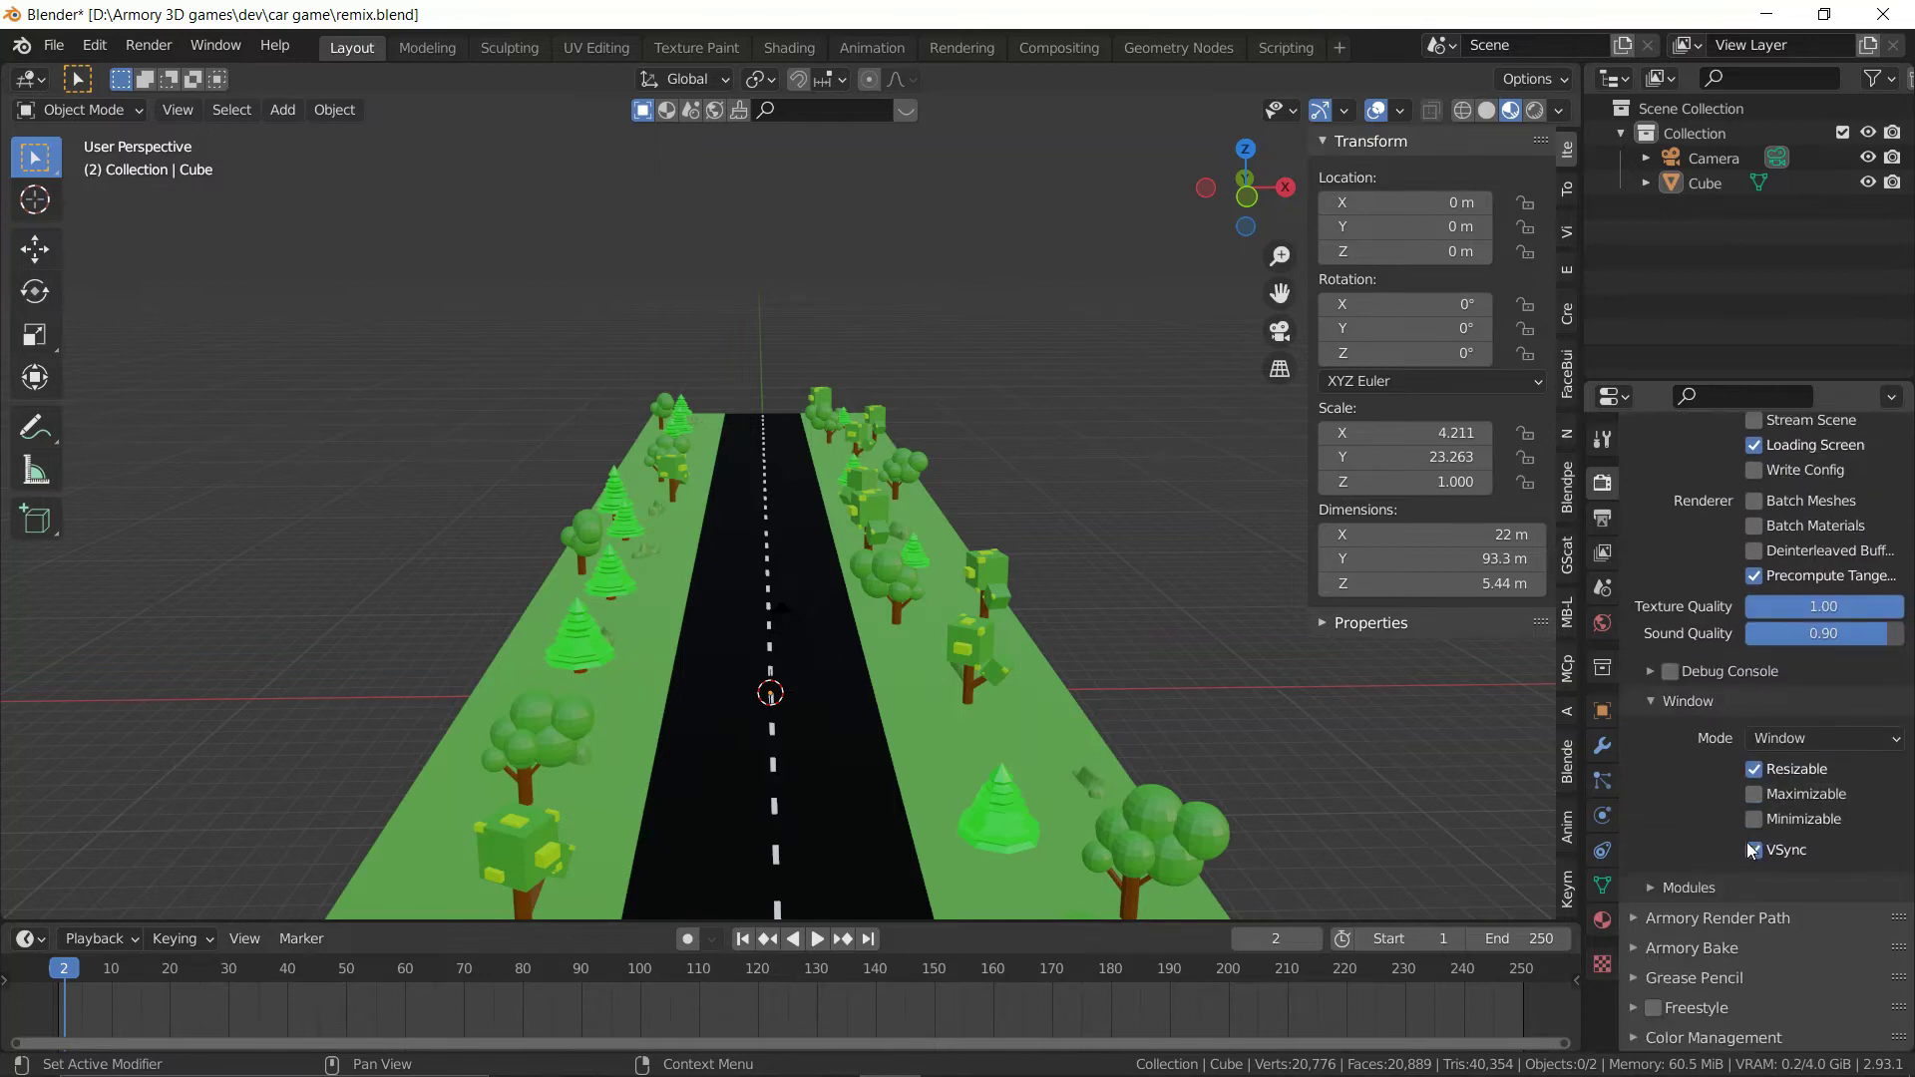
click(1803, 791)
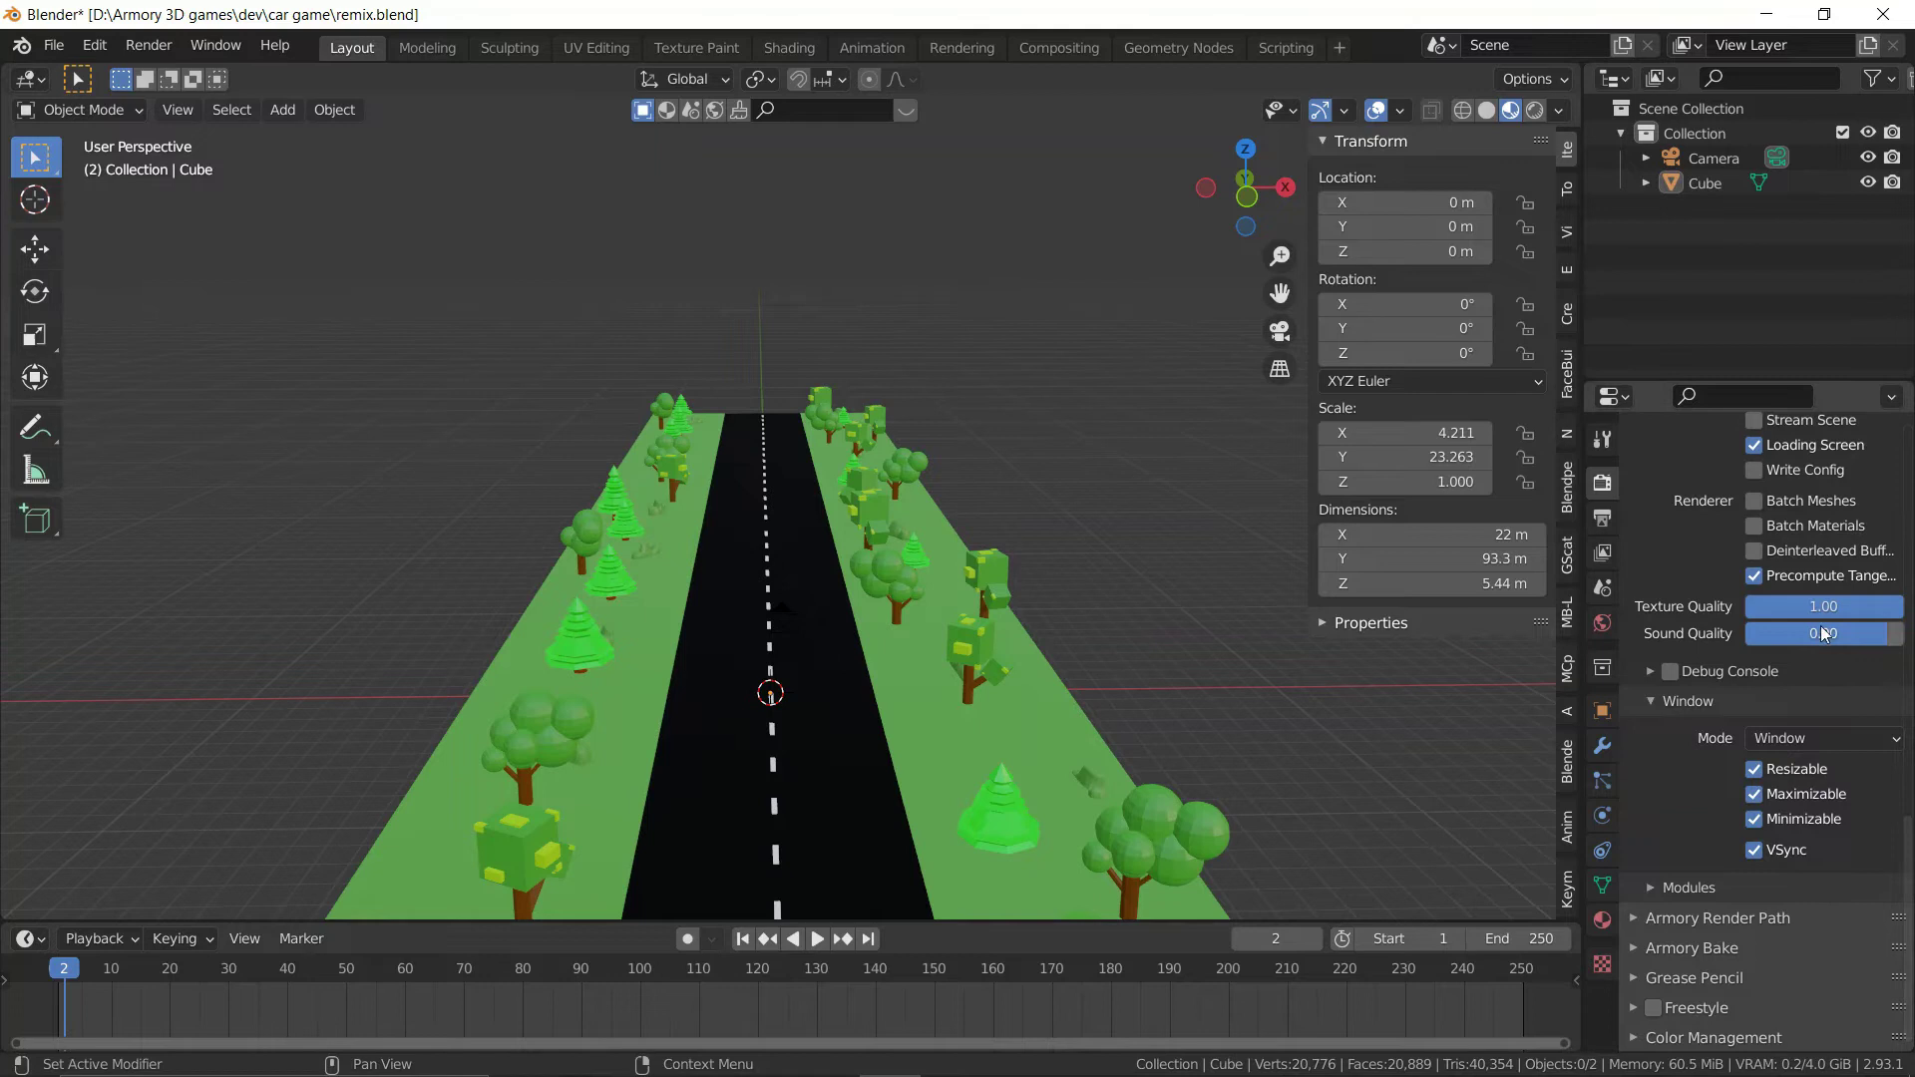
click(1813, 738)
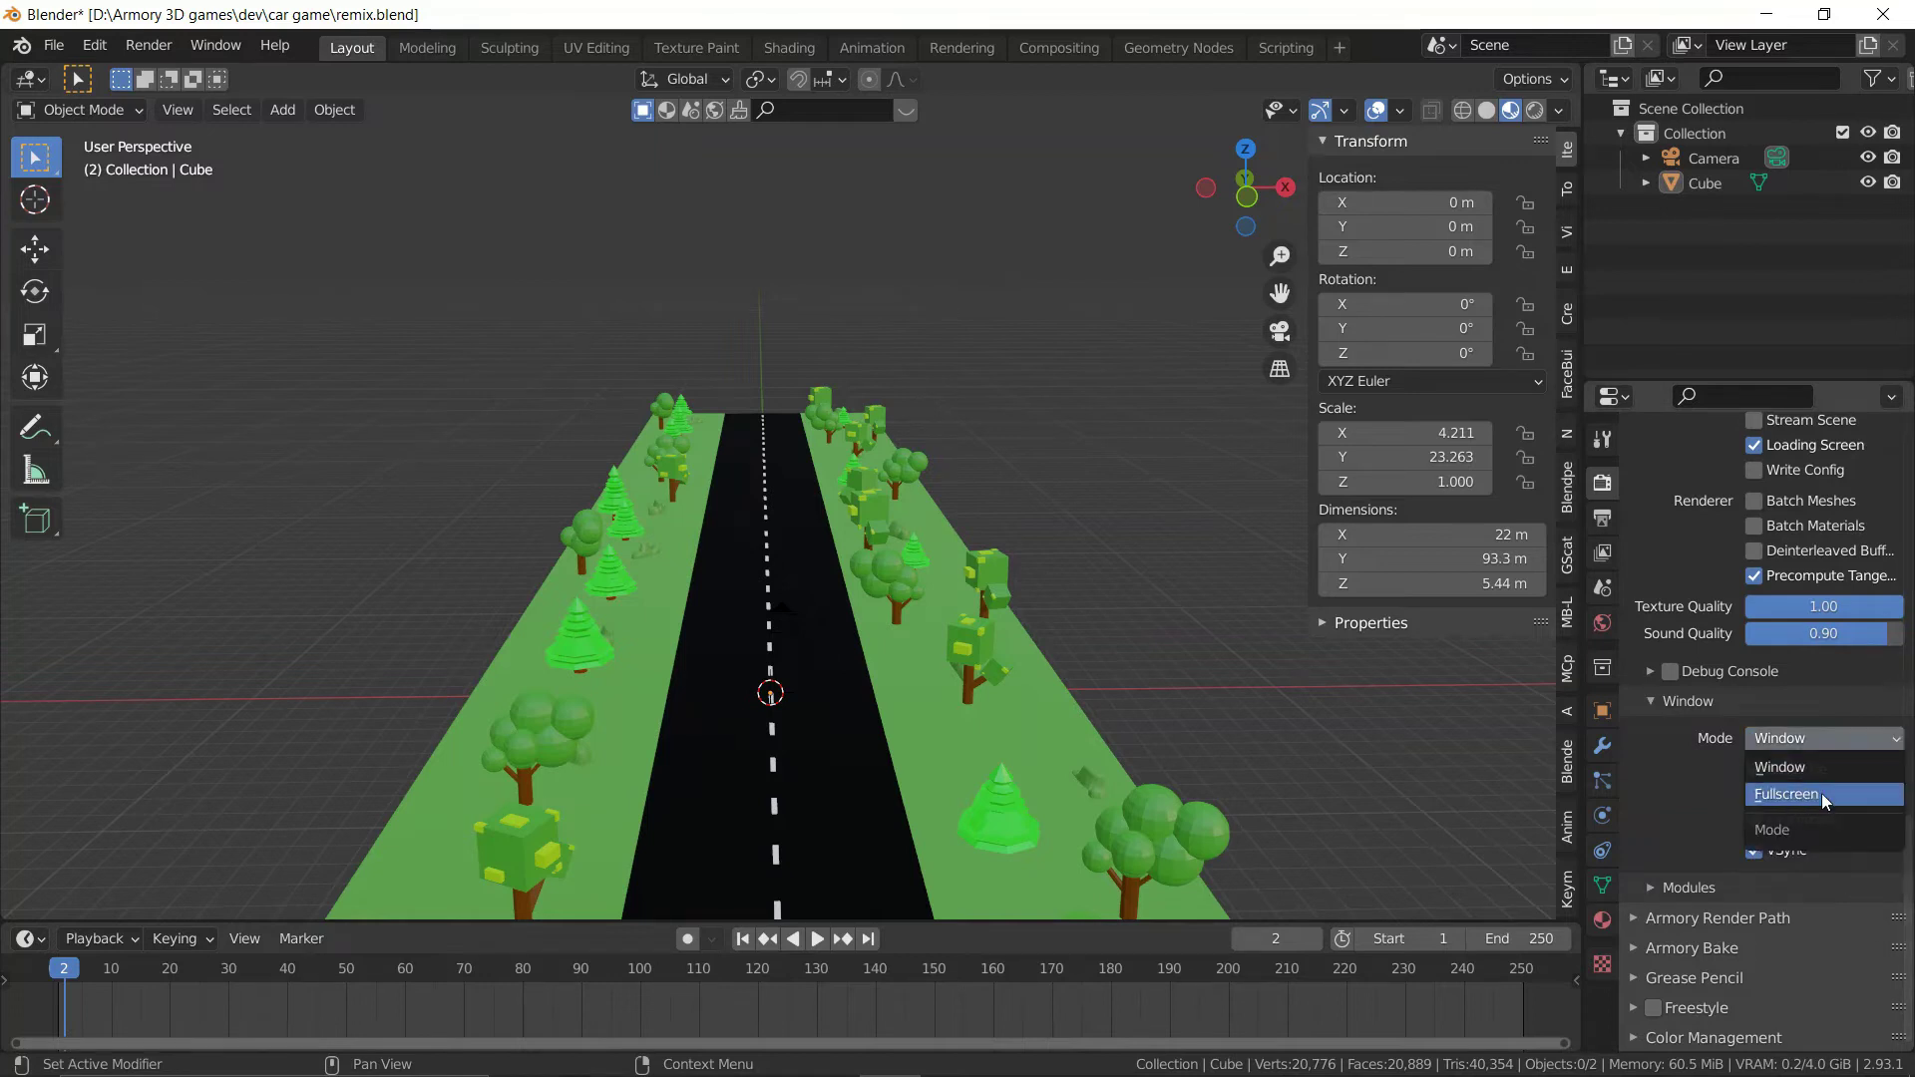
click(1678, 788)
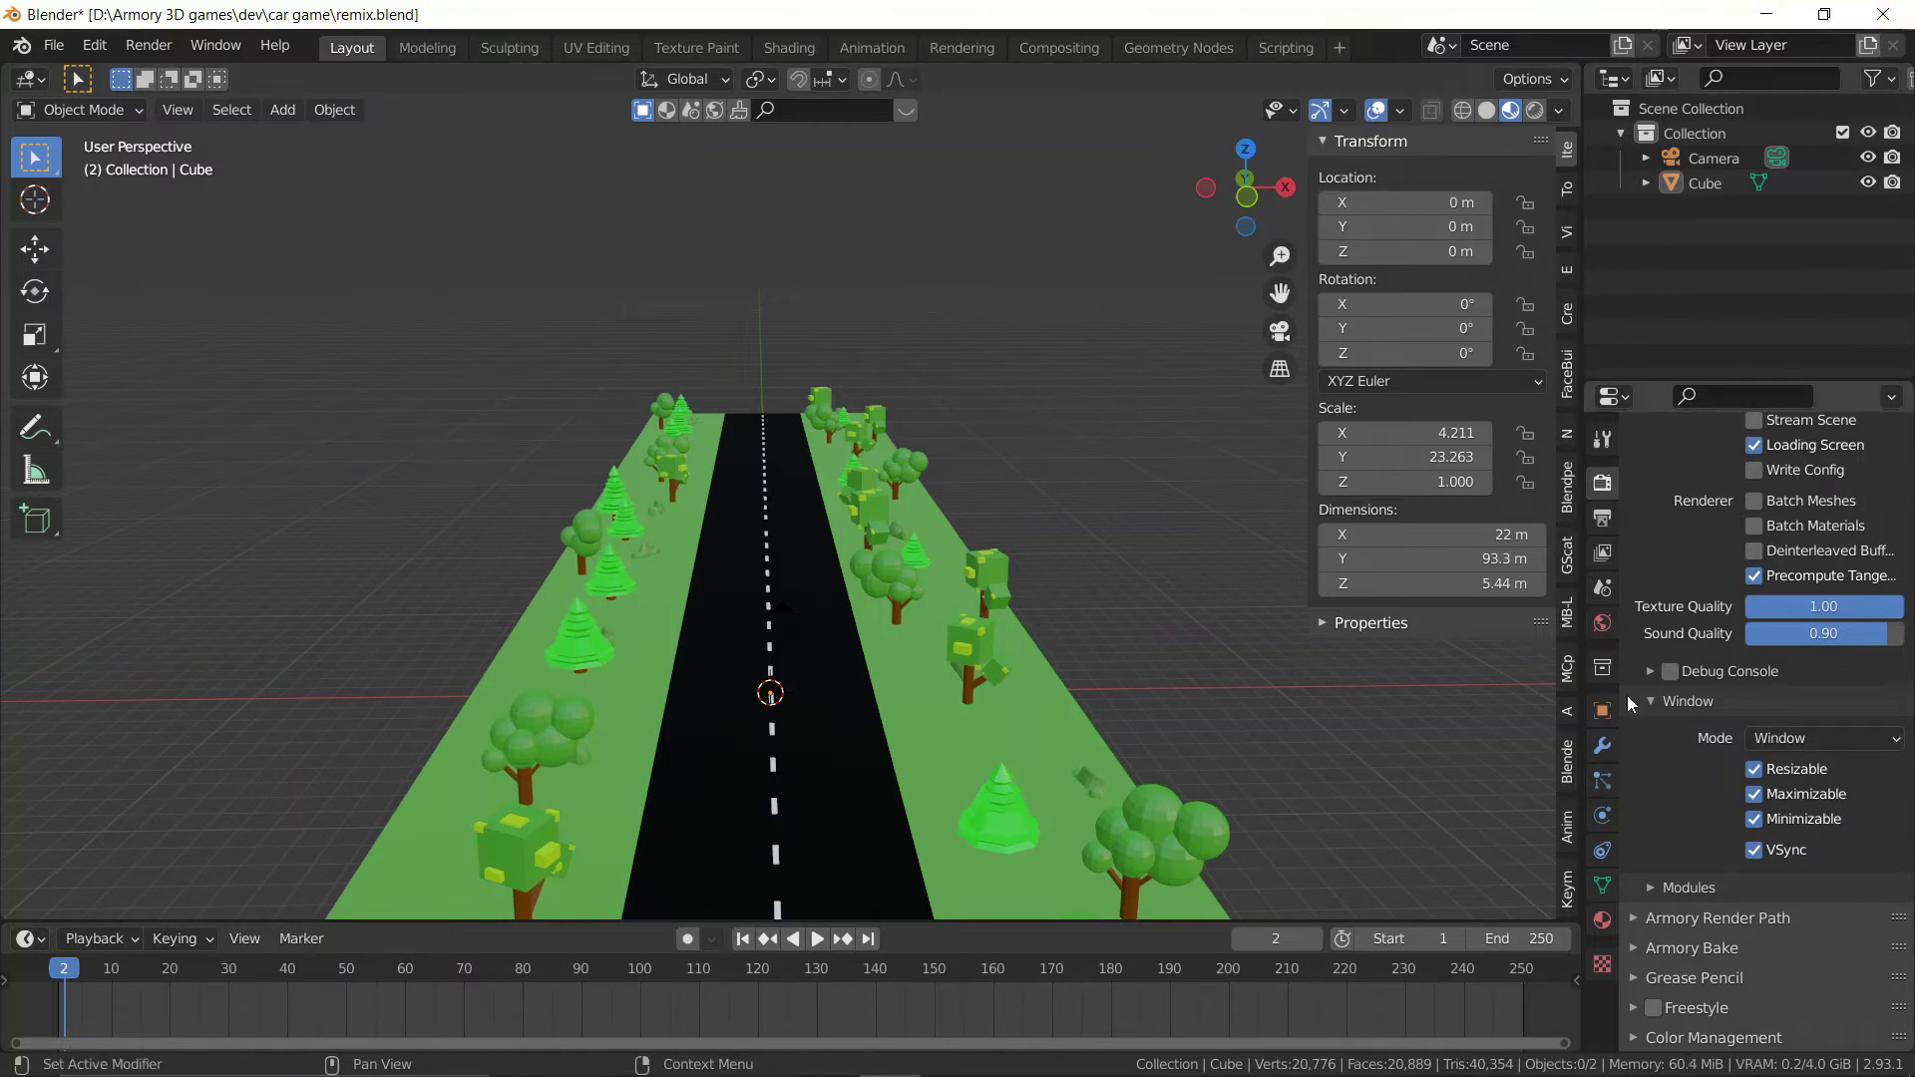
scroll(1637, 694, up, 15)
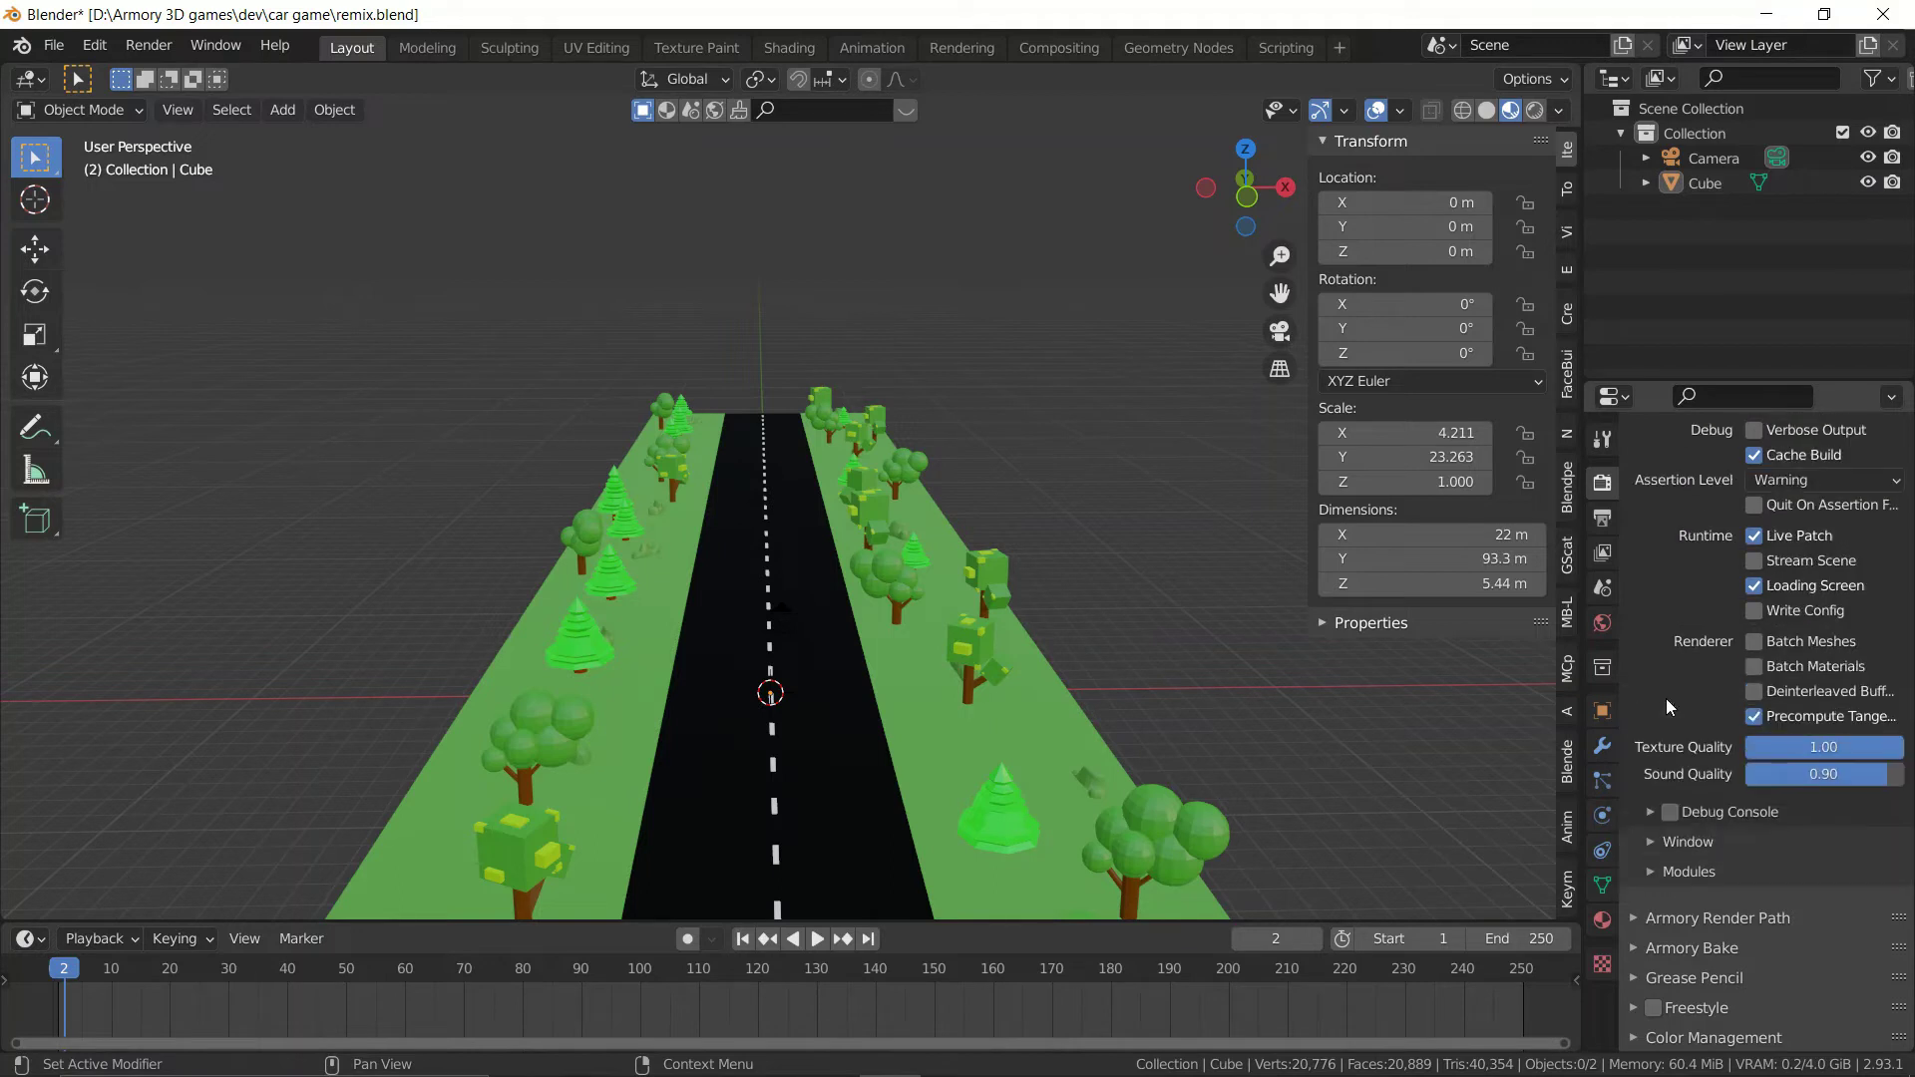
Launch the game with F5, then move and narrow the Armory window beside the viewport.
scroll(1718, 686, up, 1)
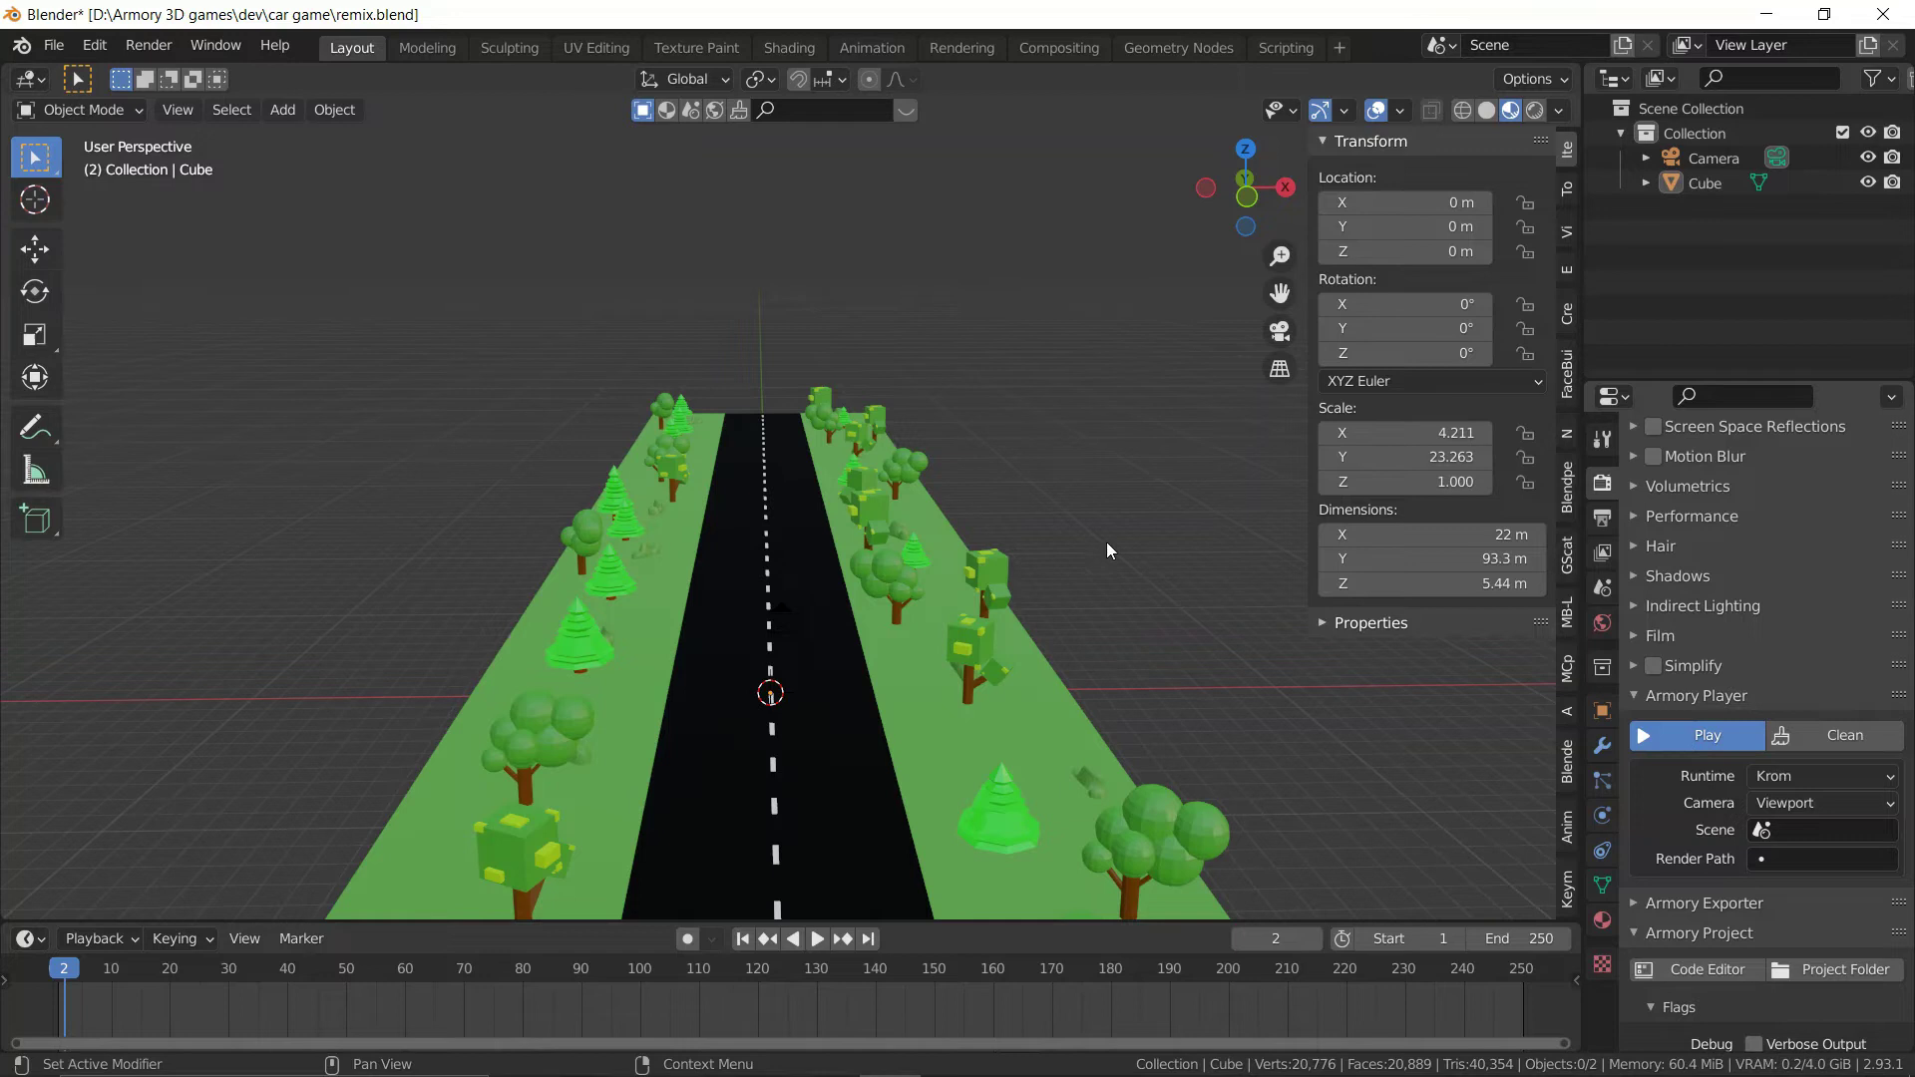
key(F5)
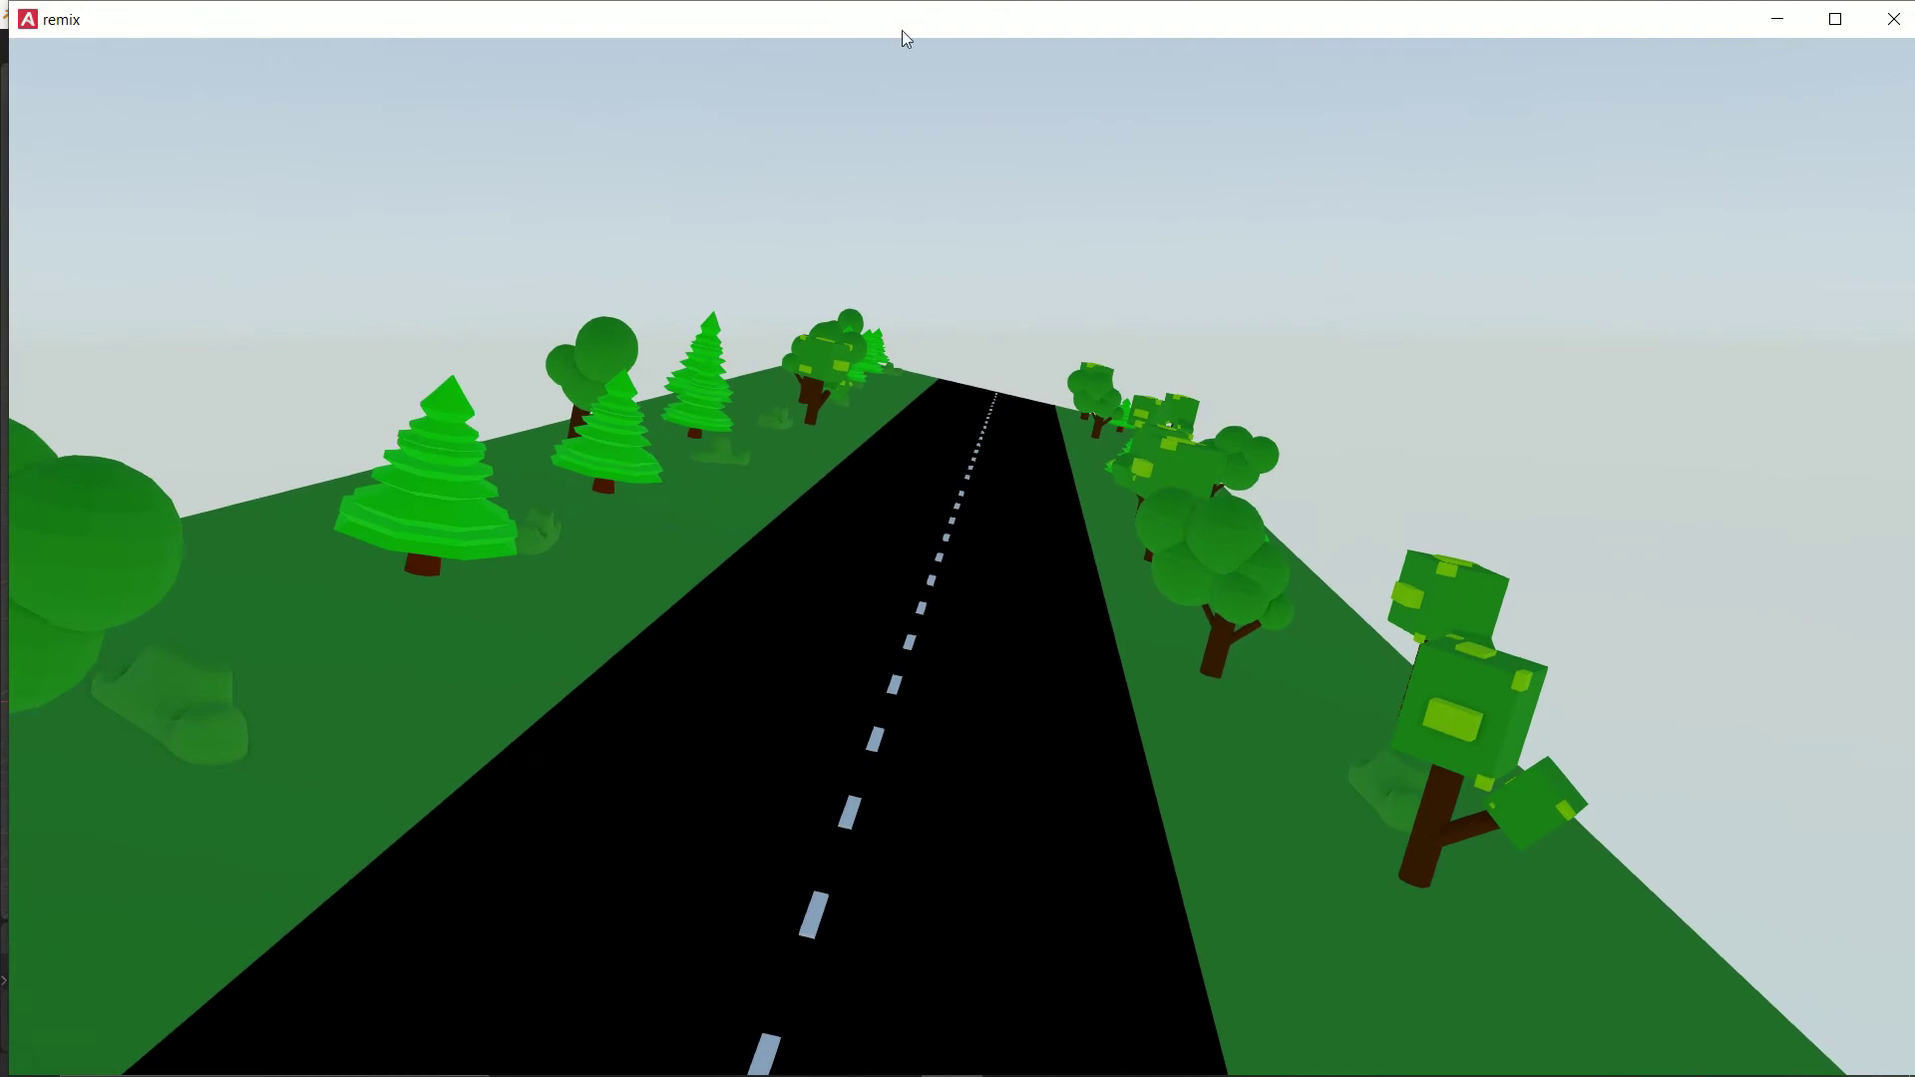
drag(905, 38, 1529, 83)
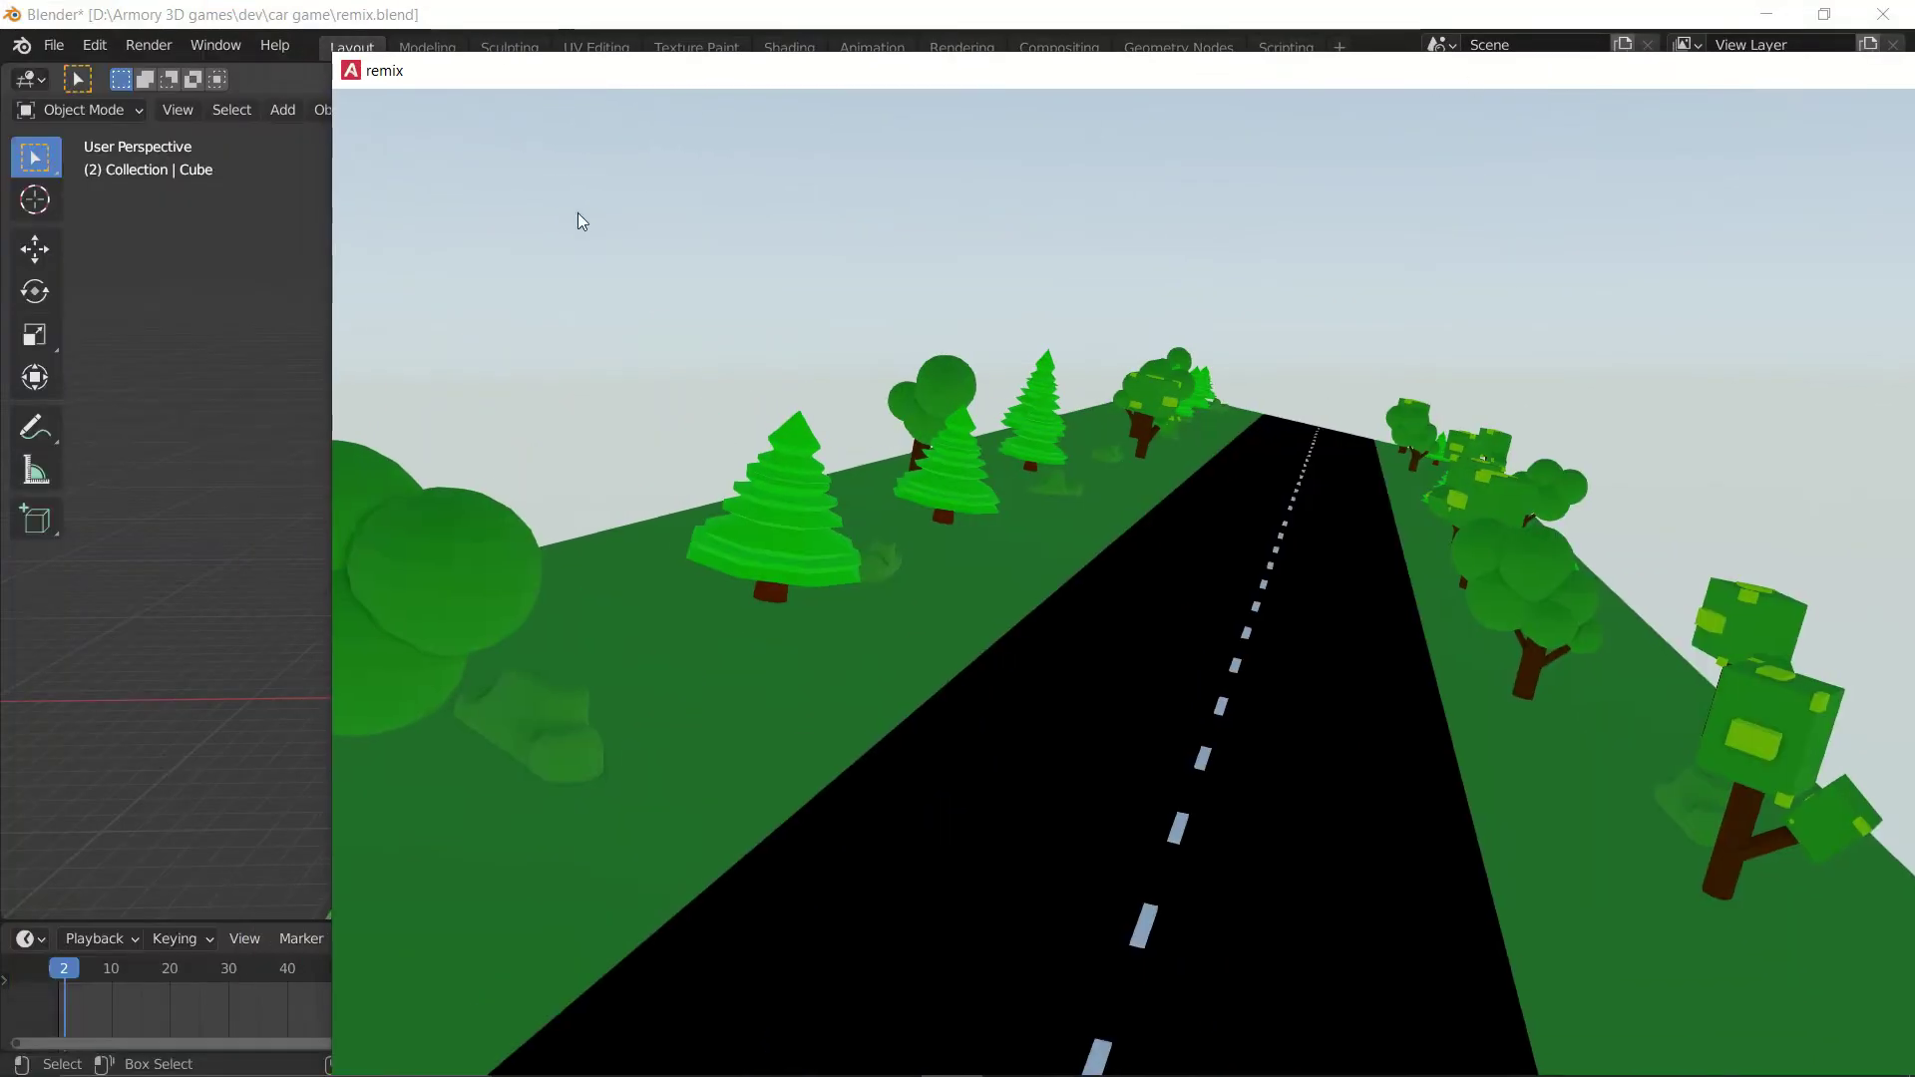
drag(337, 287, 1225, 279)
drag(1314, 79, 1056, 64)
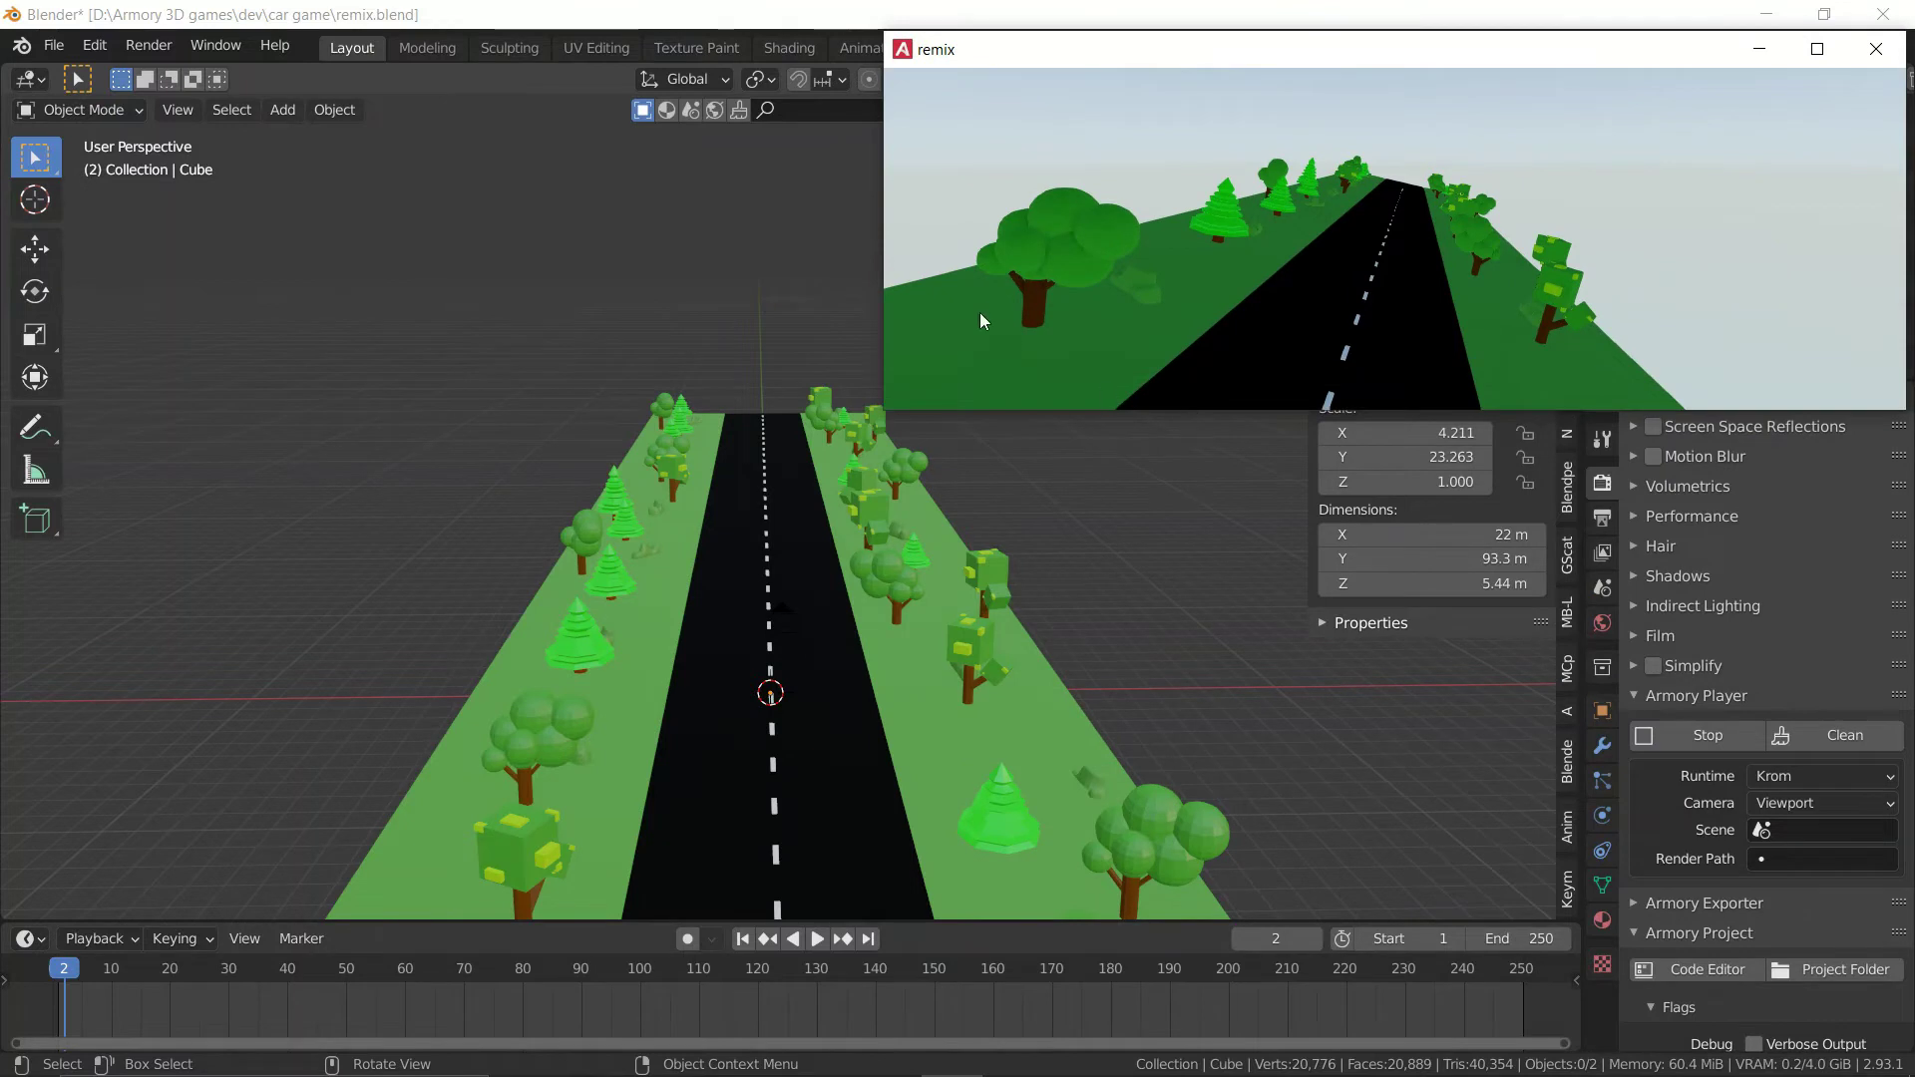
drag(885, 289, 1172, 290)
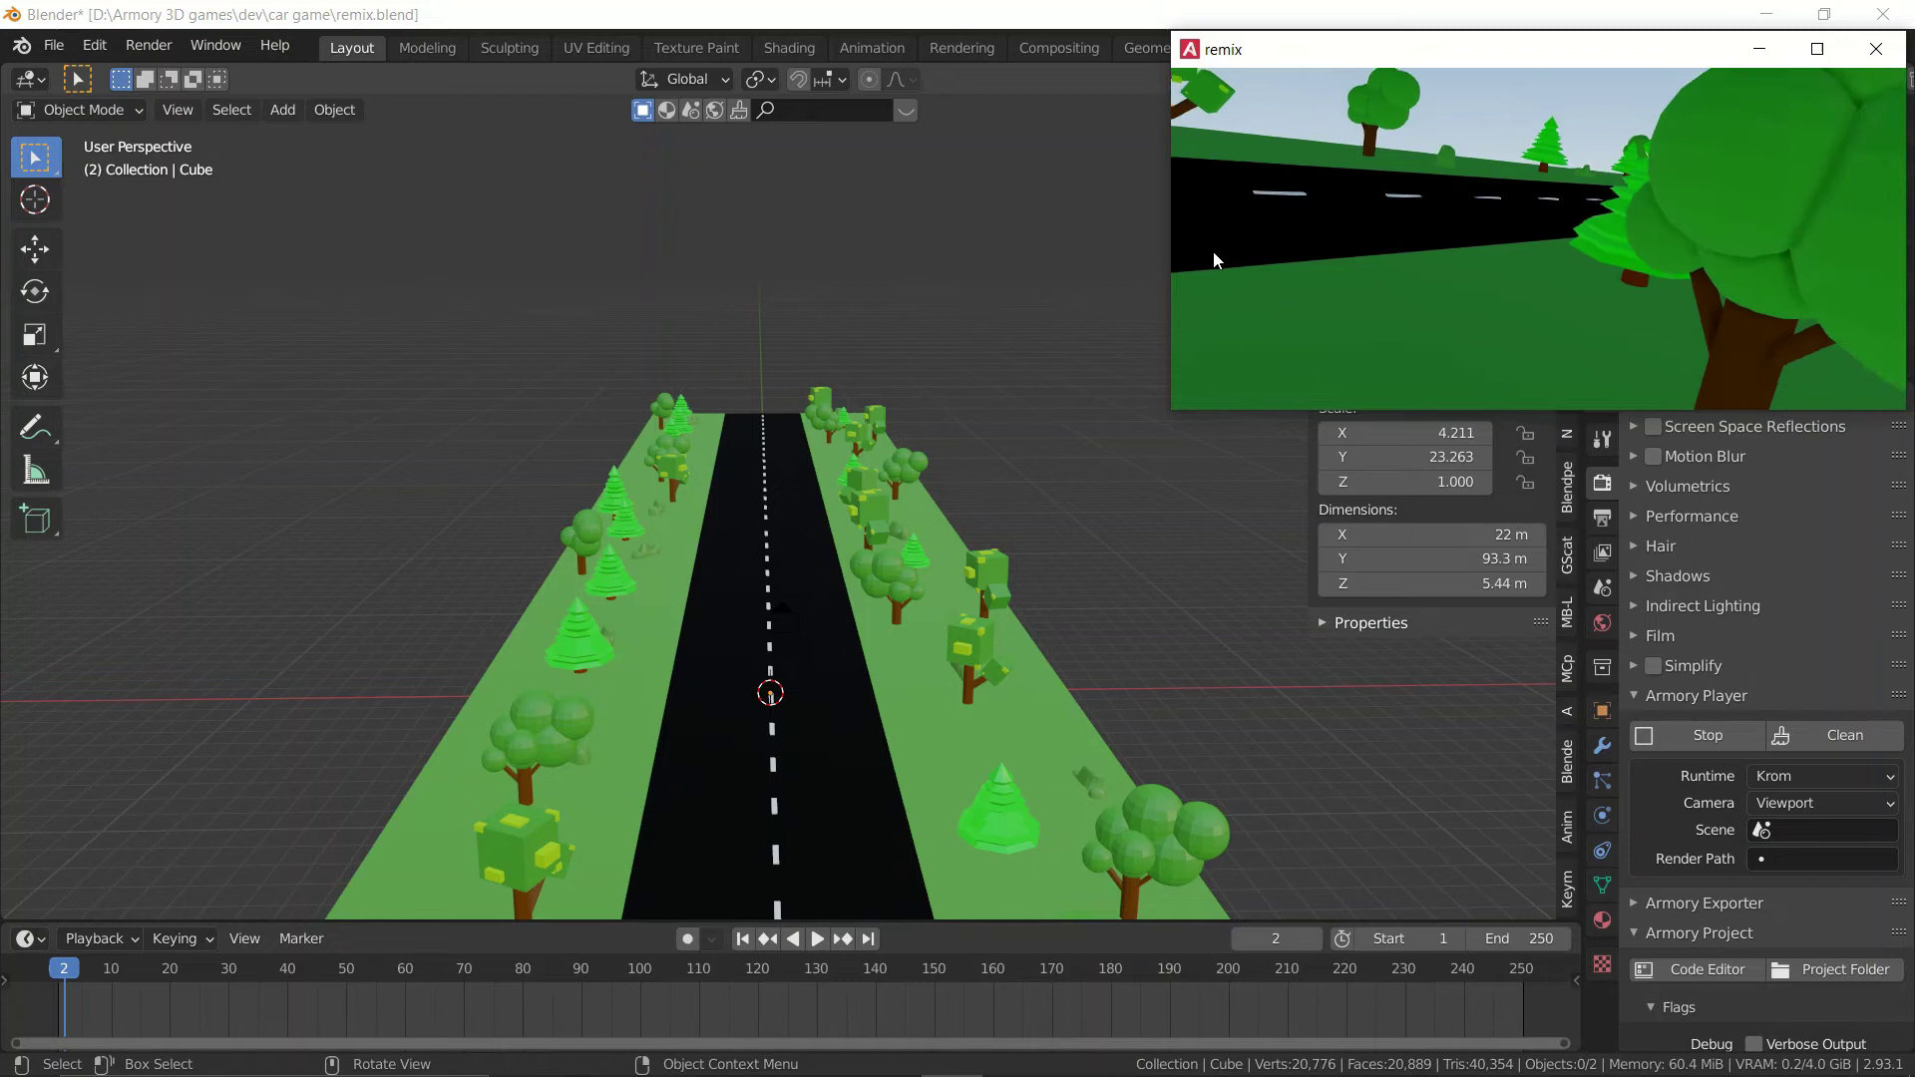
Select the road Cube, restore the Armory preview from the taskbar, and refocus the viewport.
key(Escape)
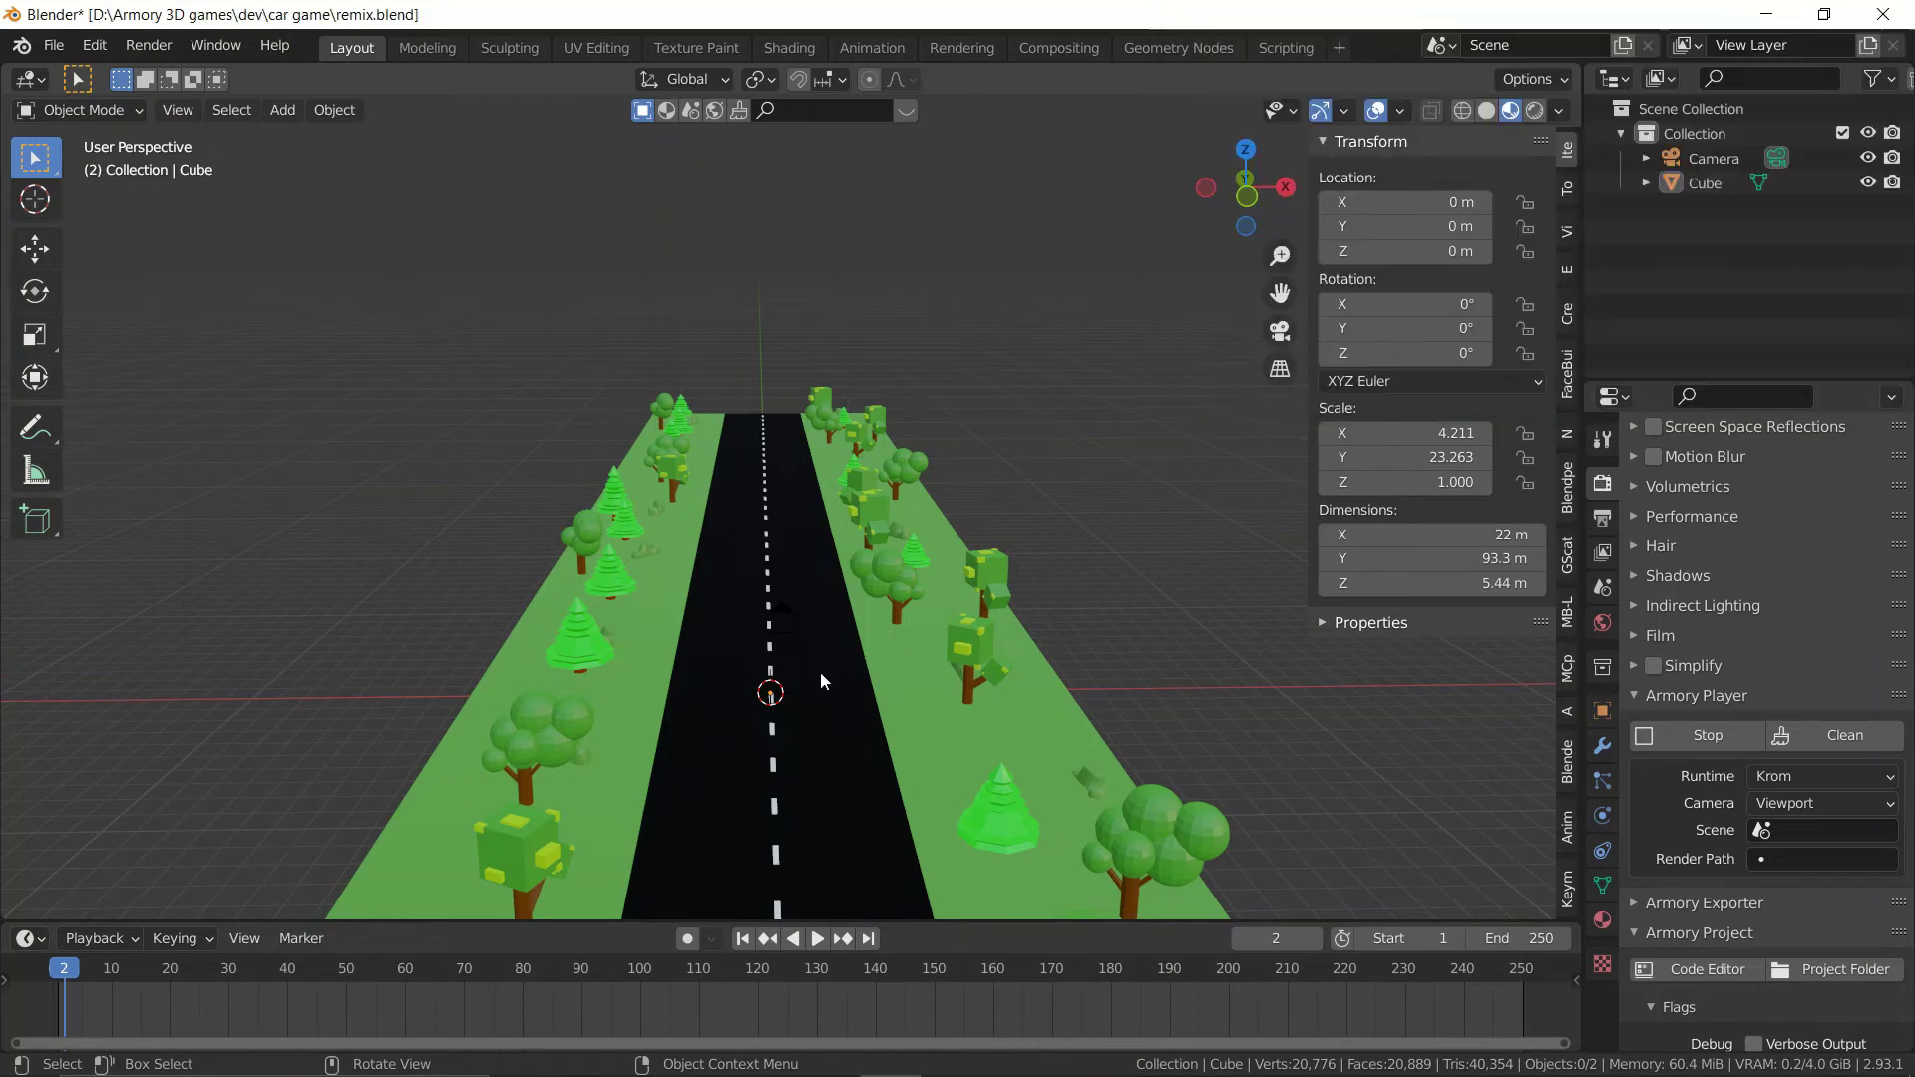
click(820, 672)
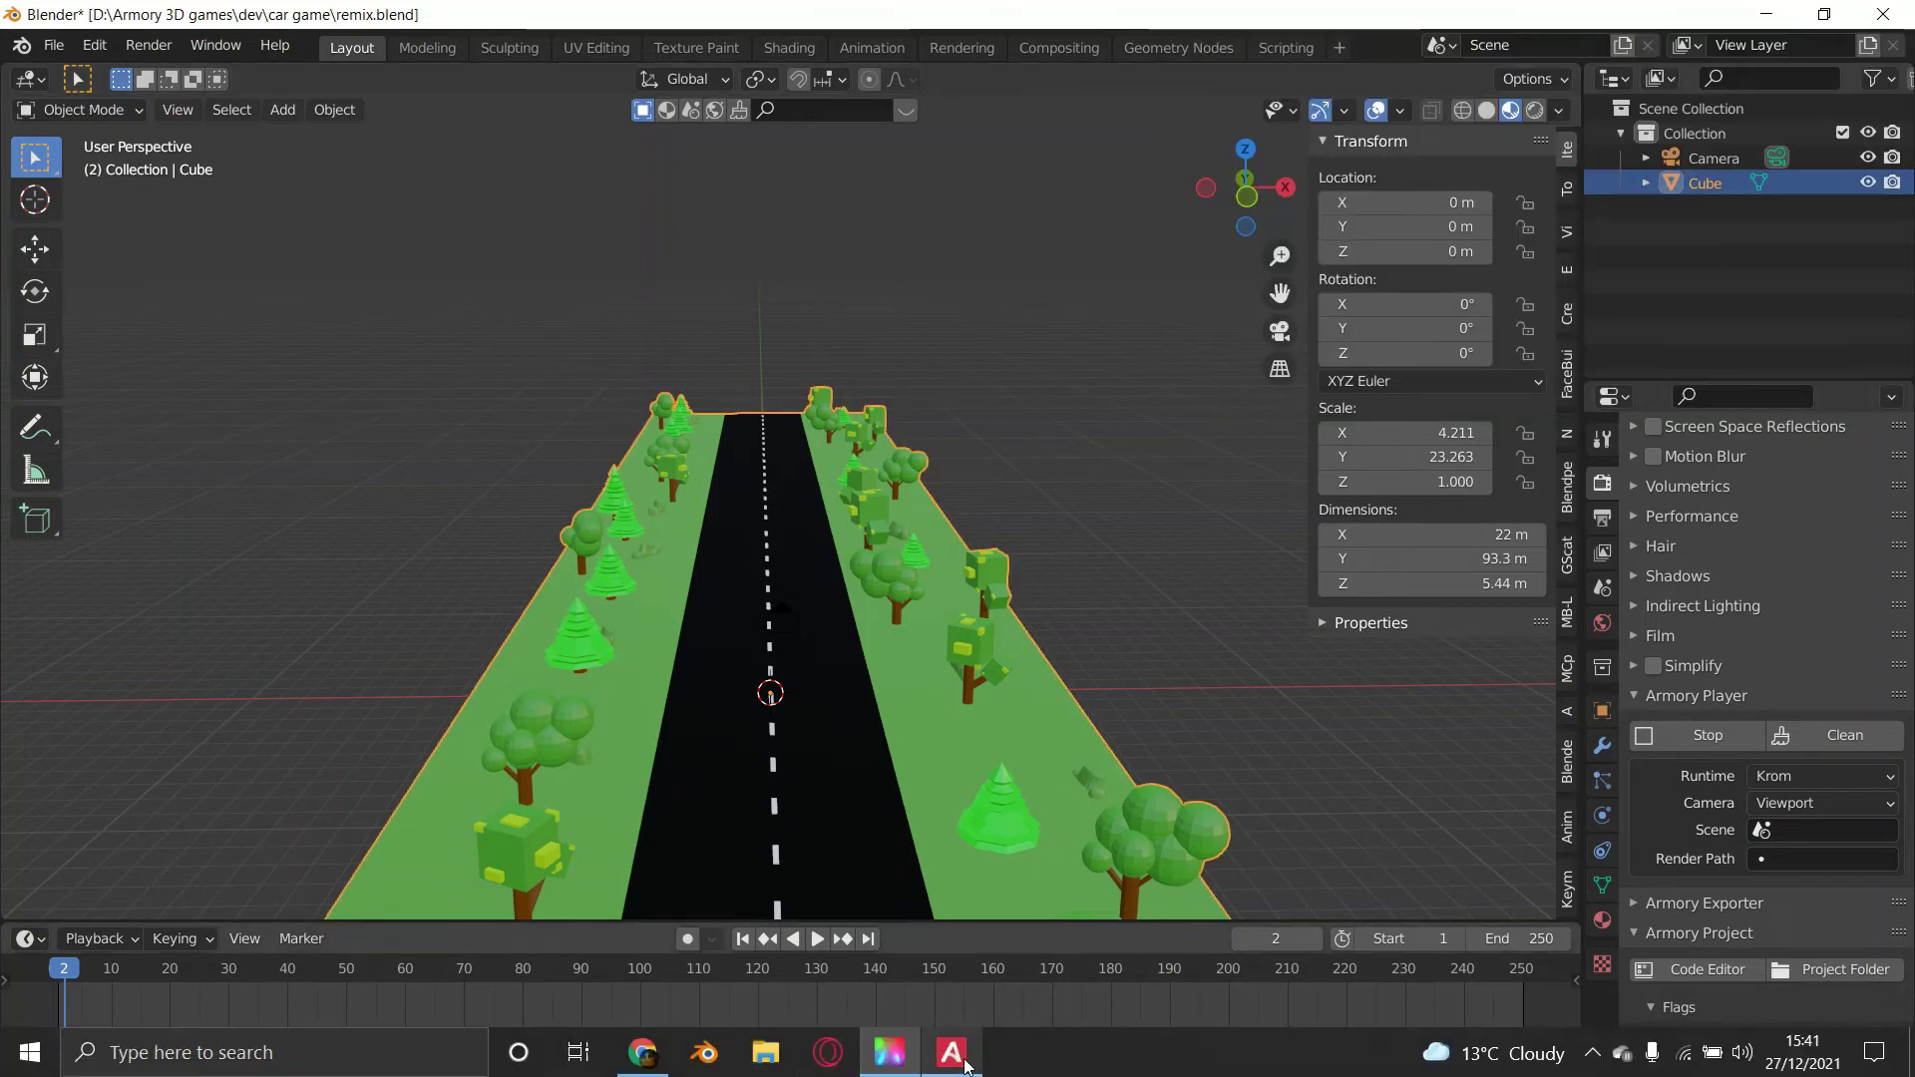
click(951, 1052)
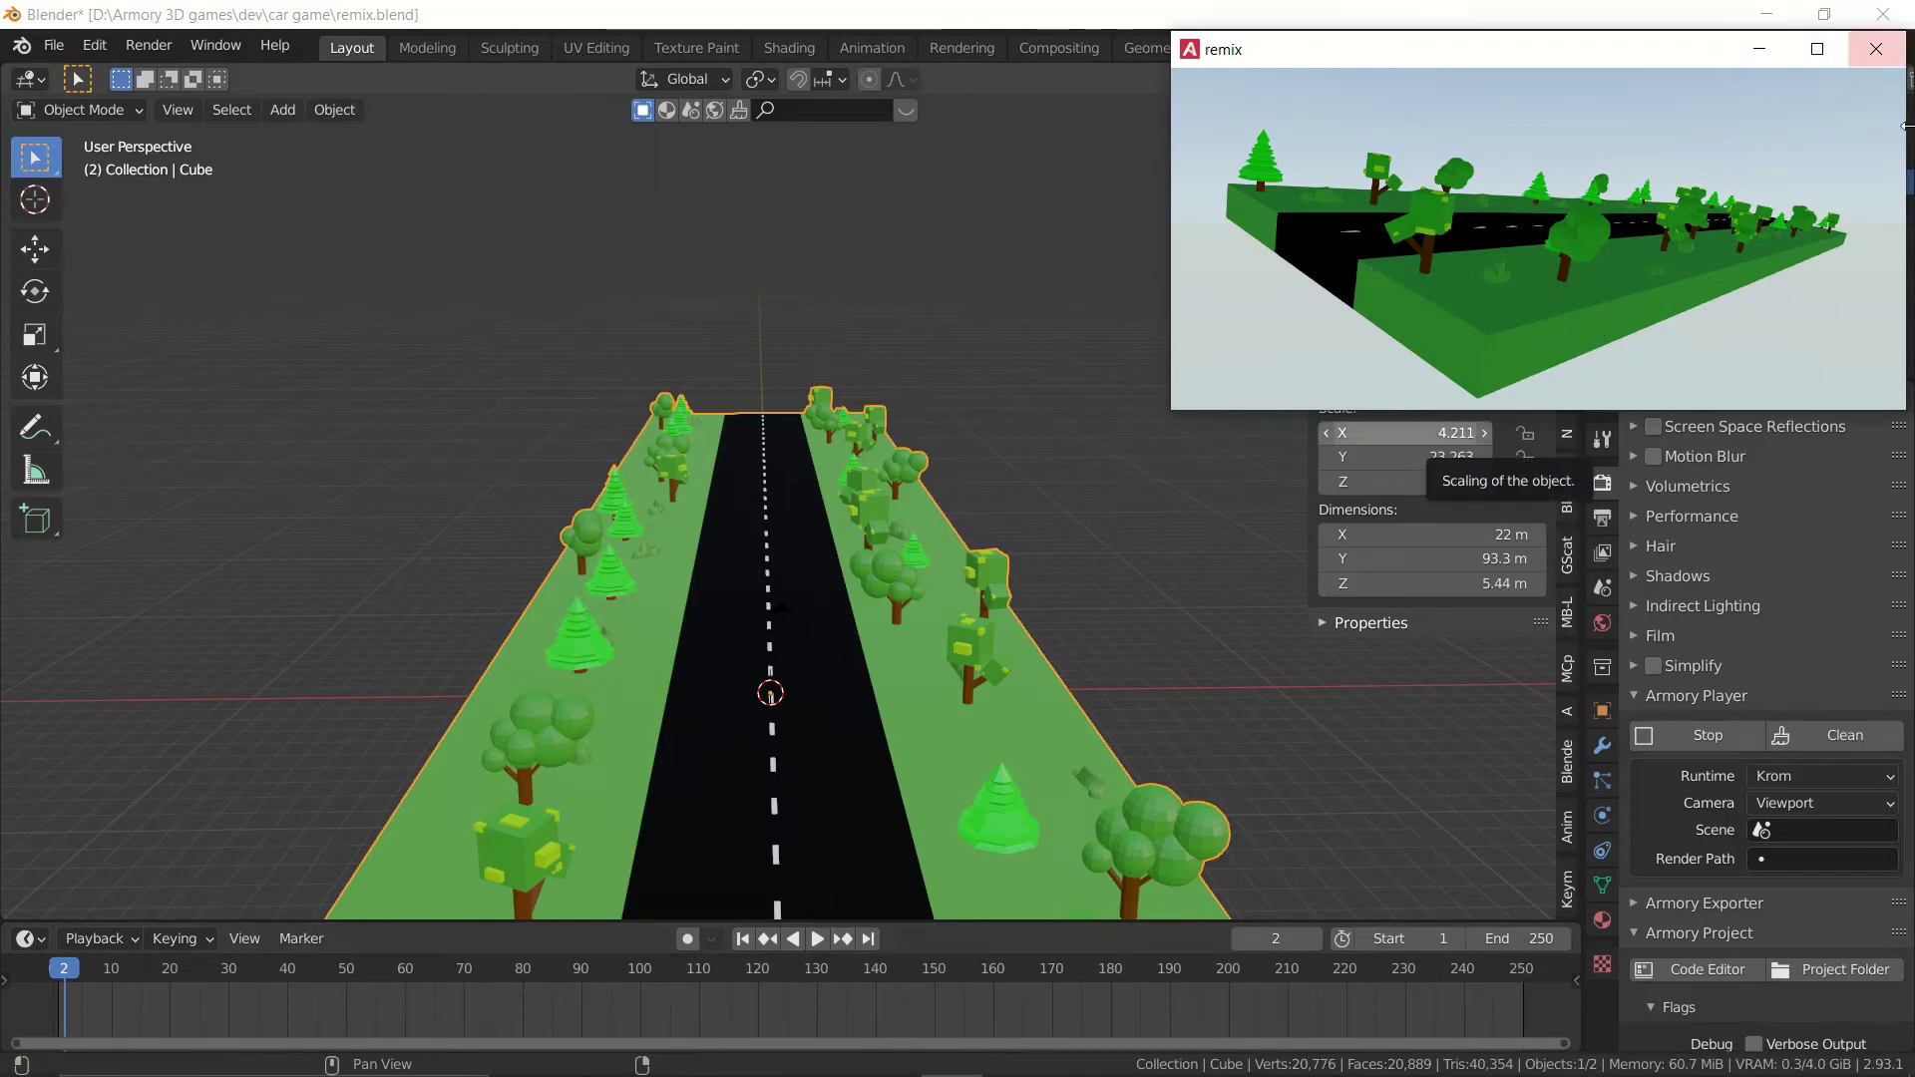
mouse_move(1597, 1059)
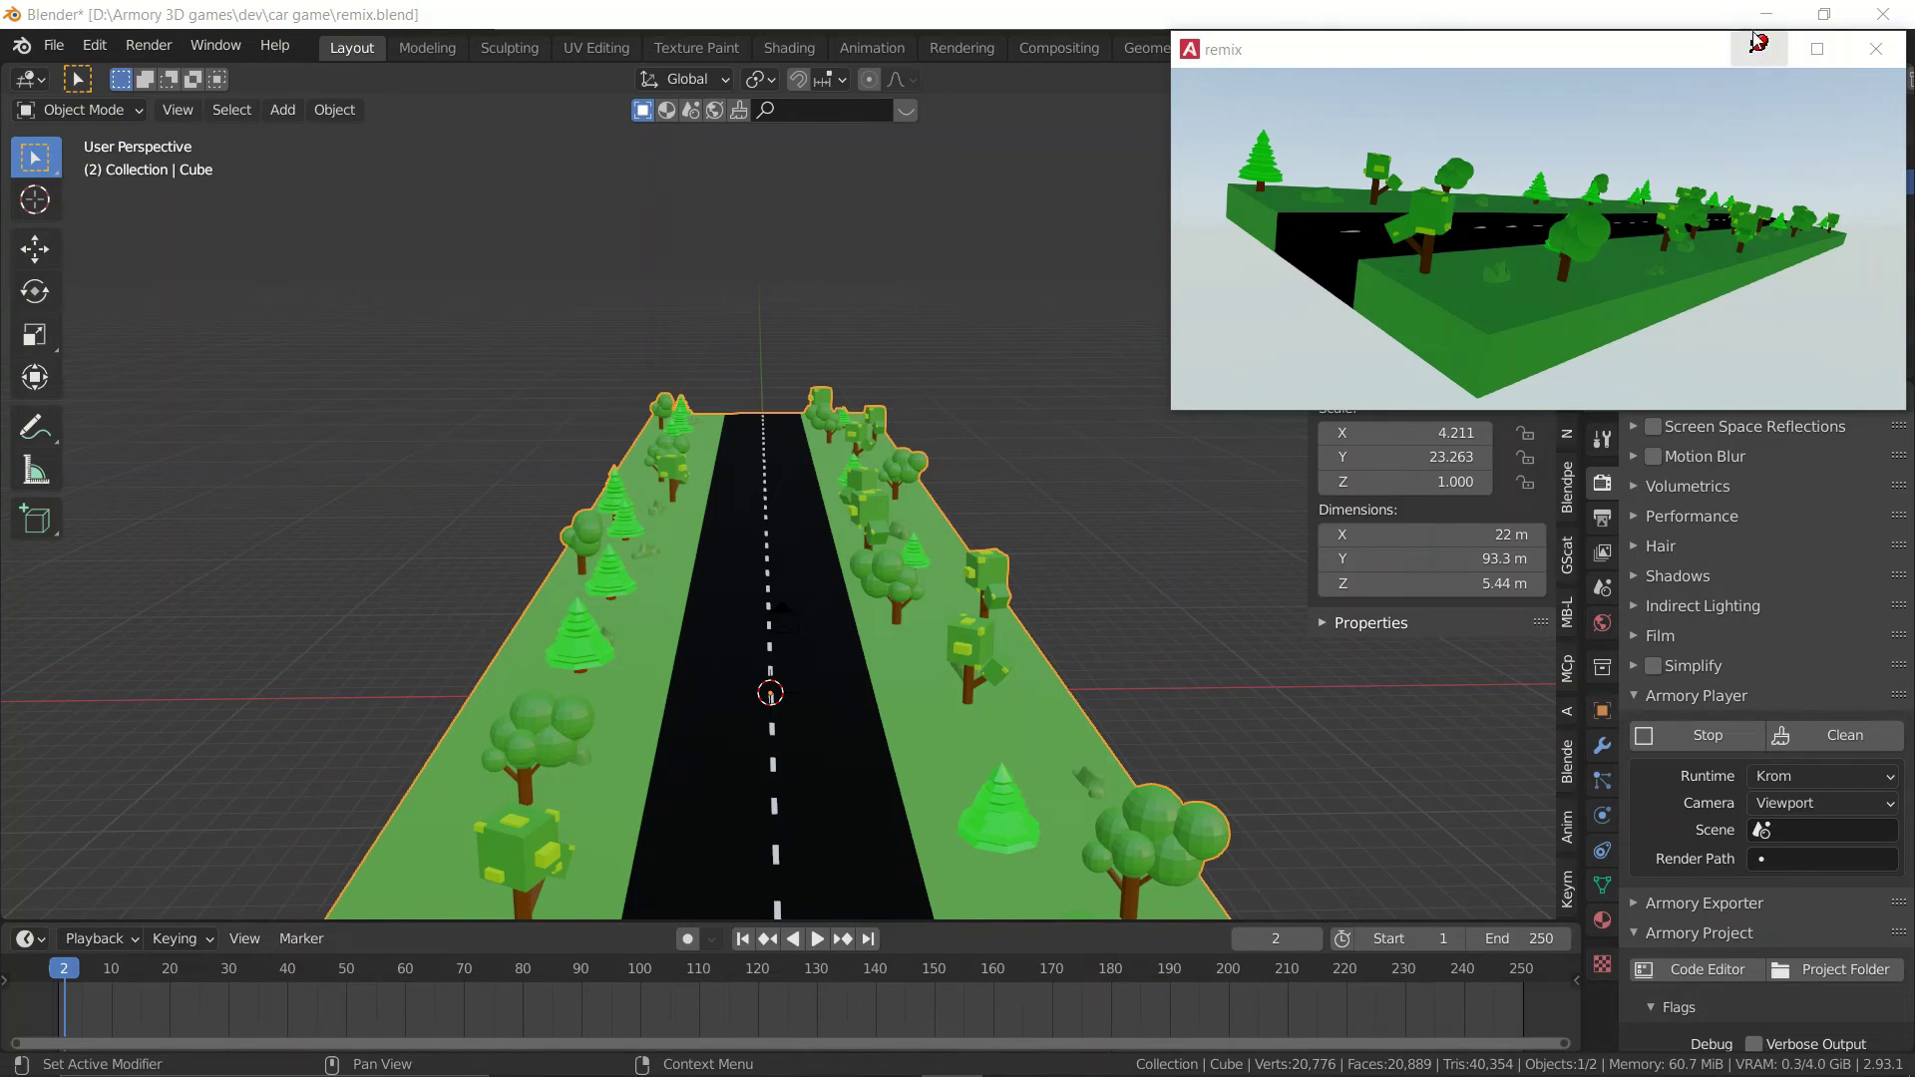
click(768, 541)
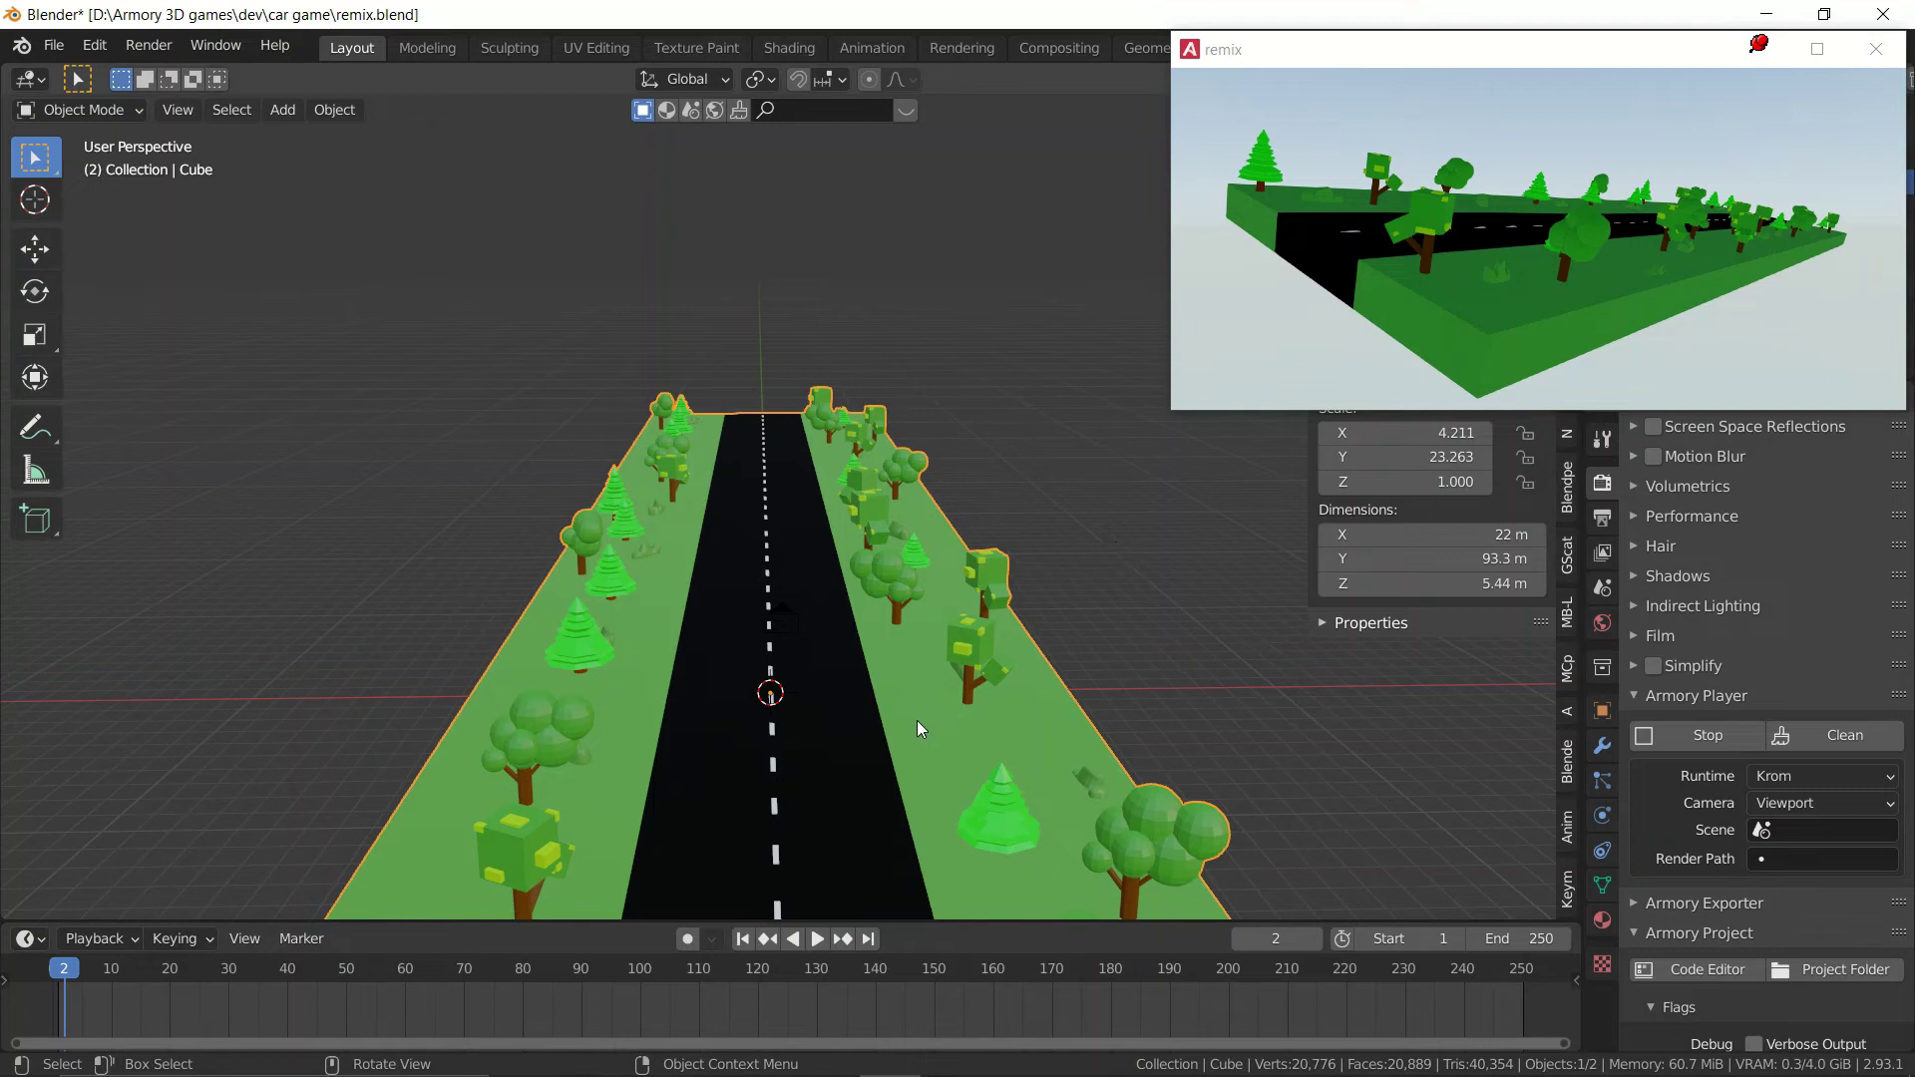
Rotate the road Cube a few times, undoing an accidental tilt.
key(r)
click(996, 727)
middle_drag(995, 727, 1004, 792)
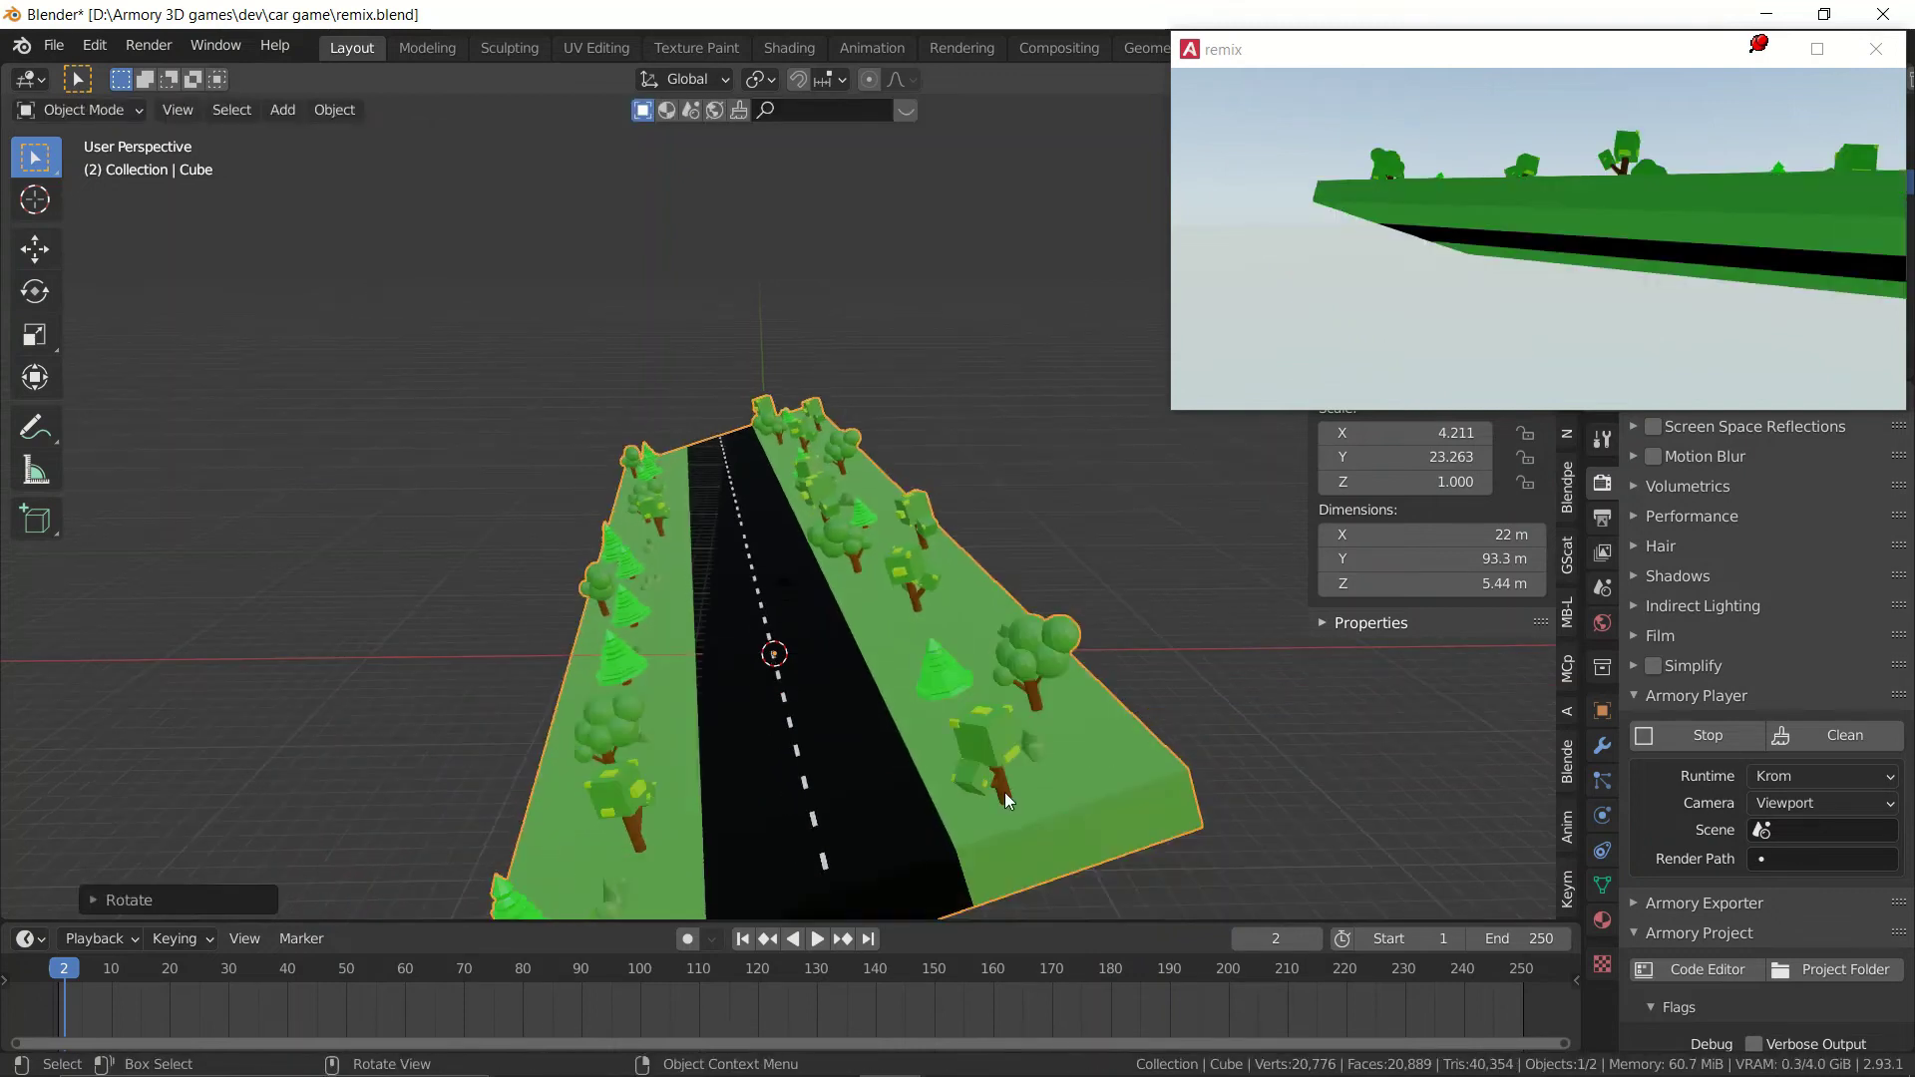
key(ctrl+z)
key(r)
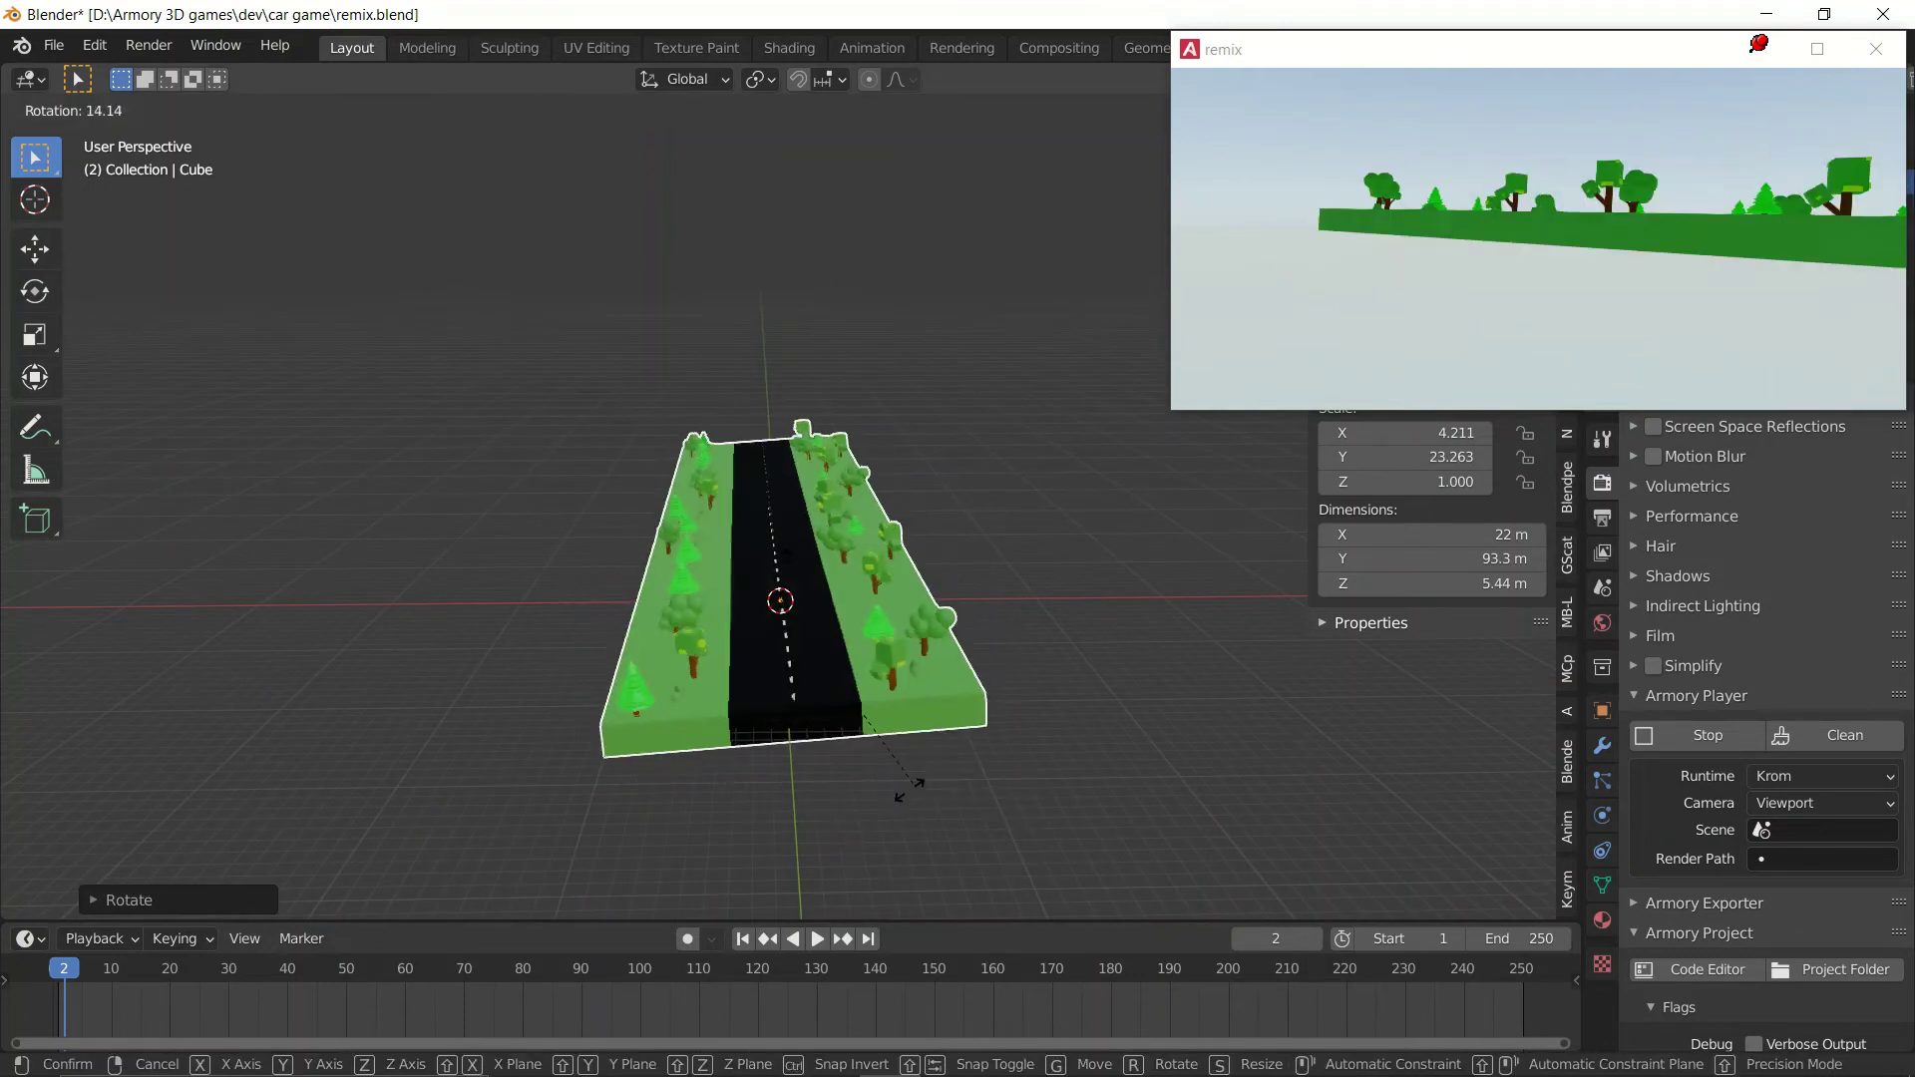
click(1007, 808)
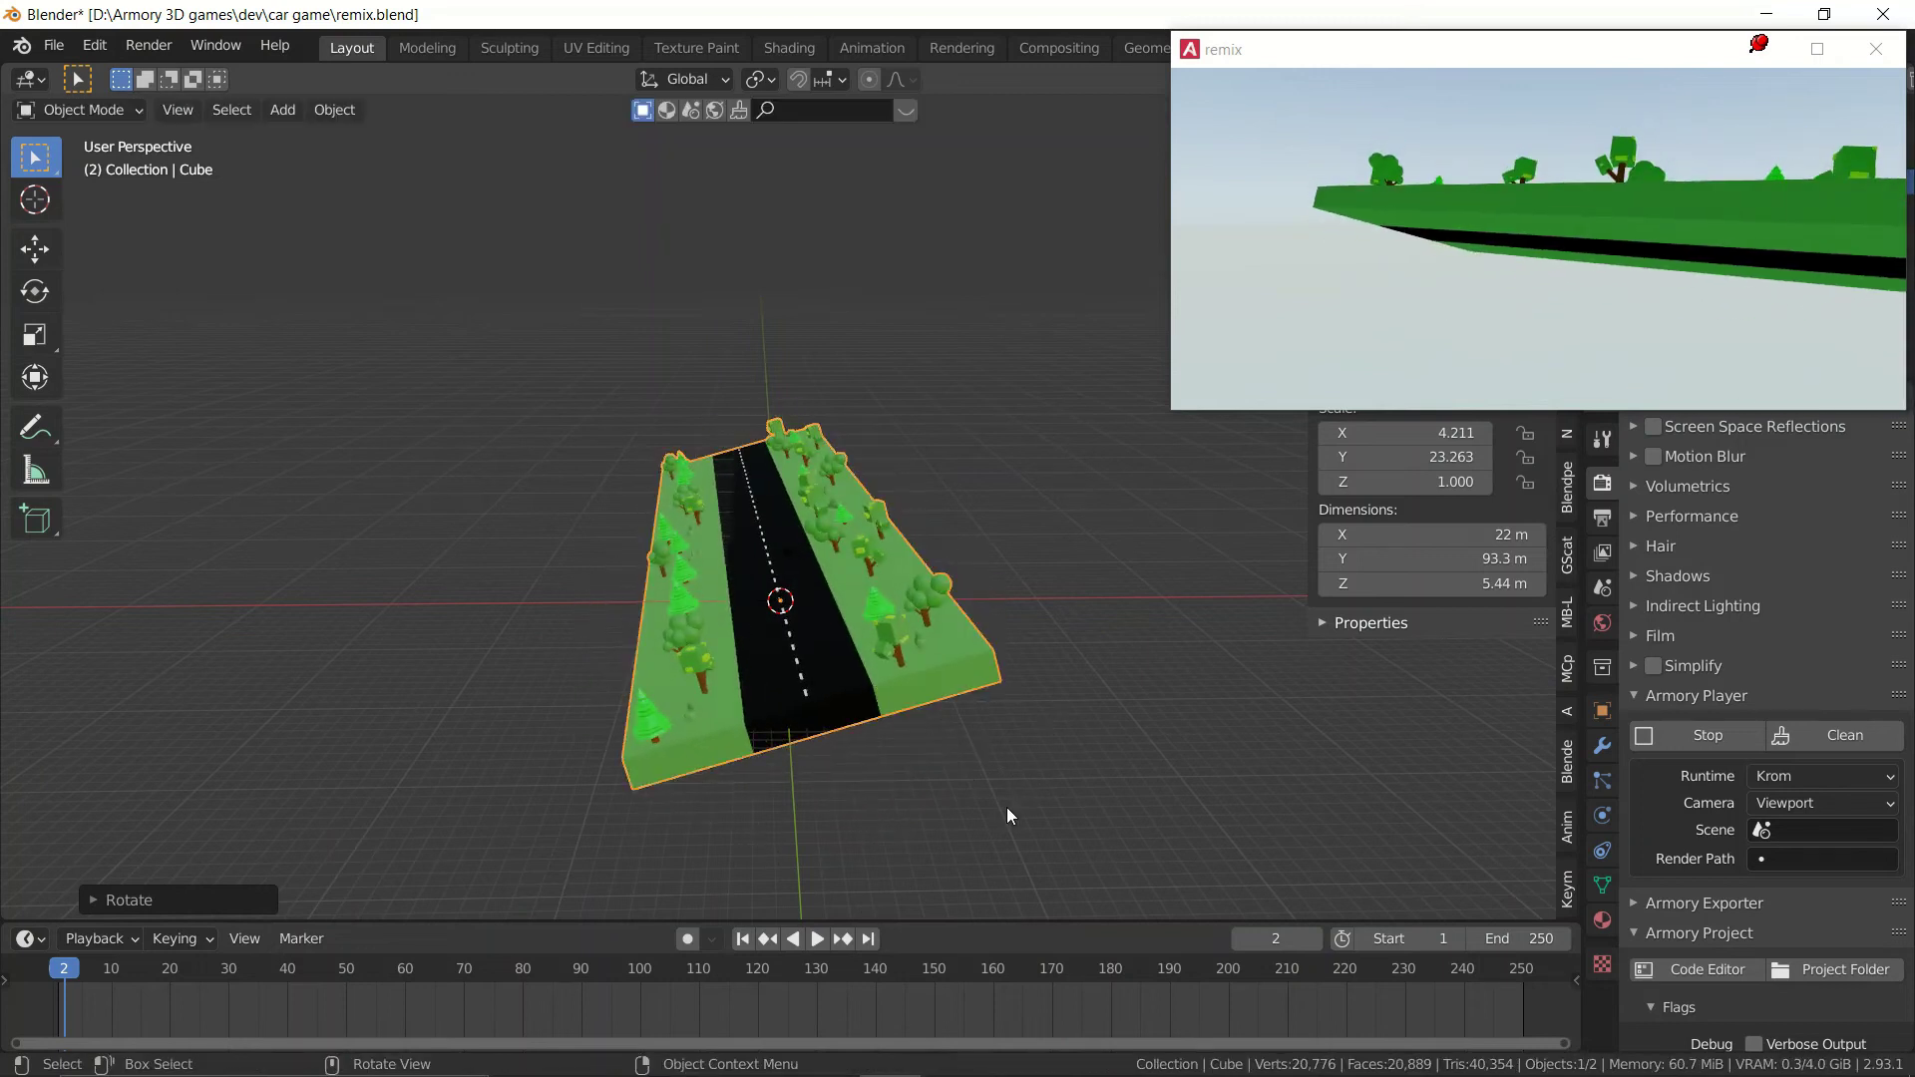
key(r)
click(910, 748)
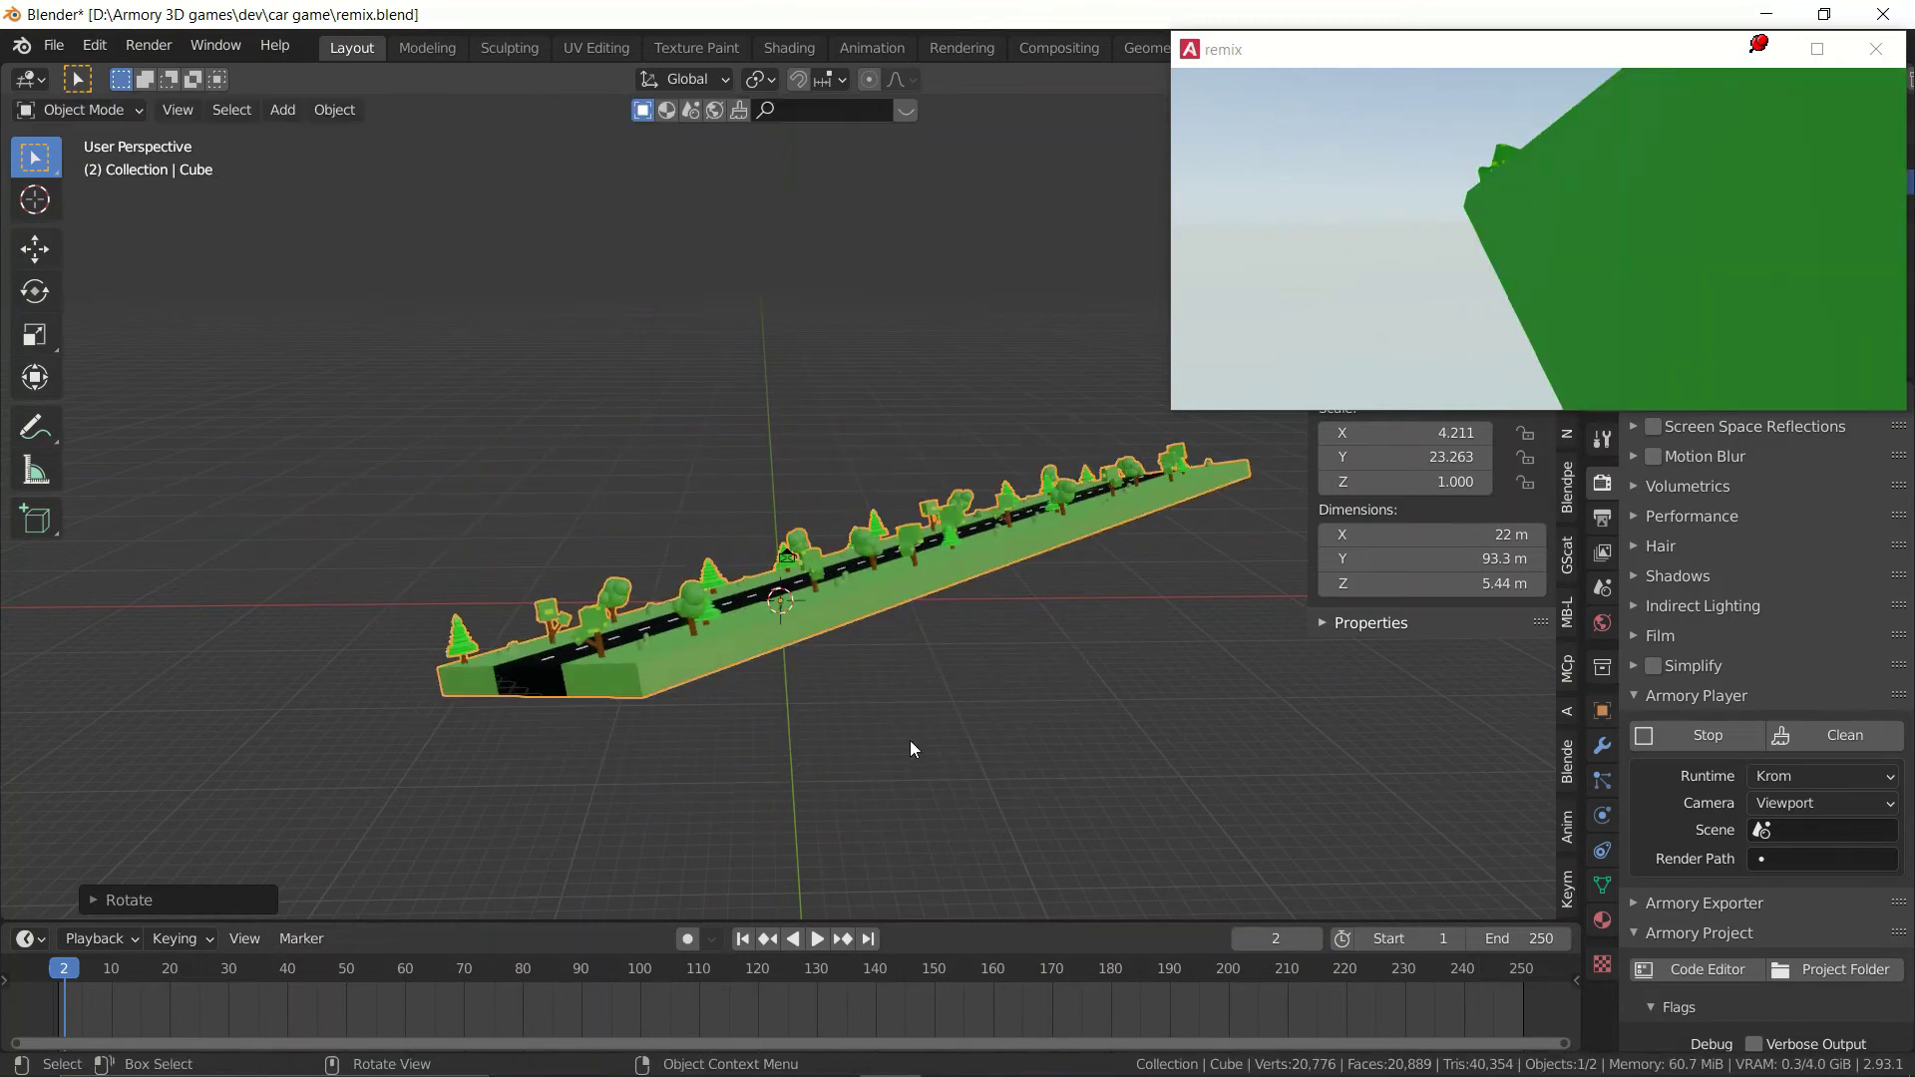
Turn the road Cube about Z, then make further small rotations.
key(r)
key(z)
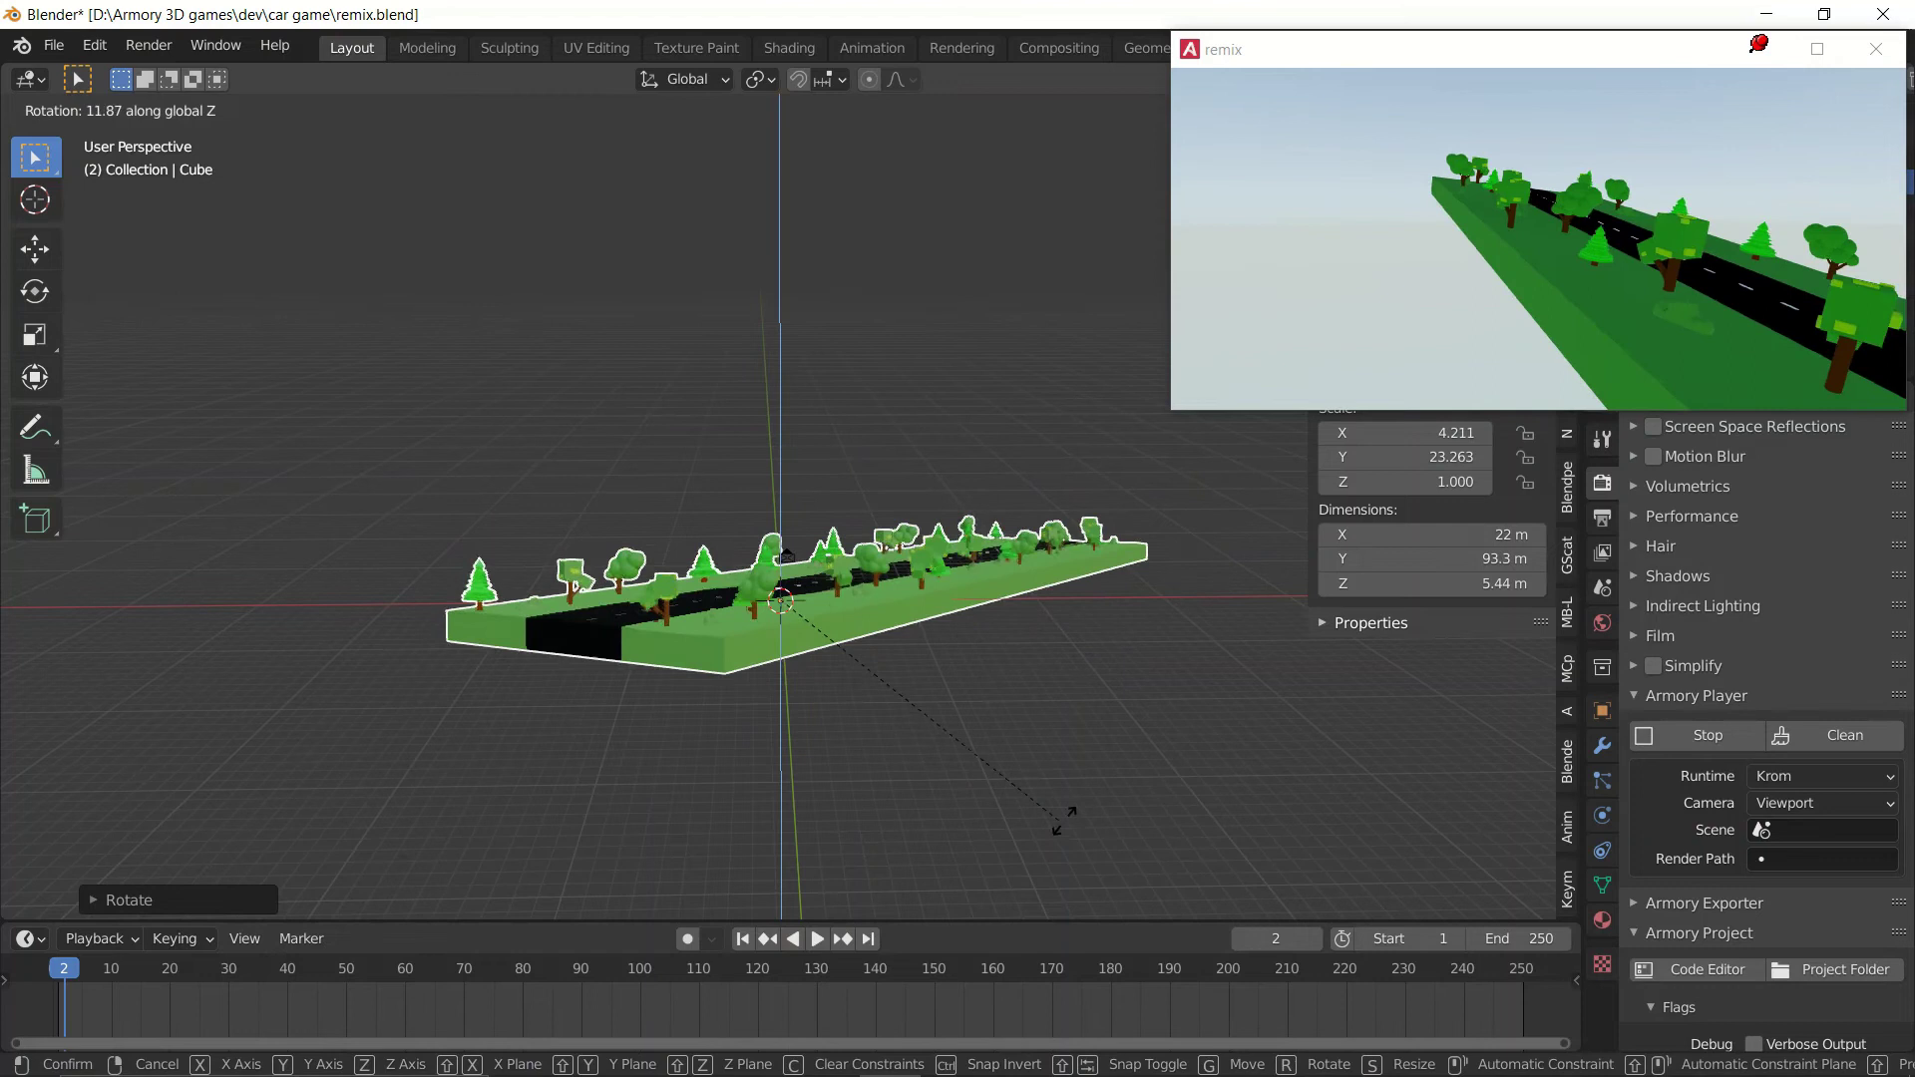
click(850, 788)
key(r)
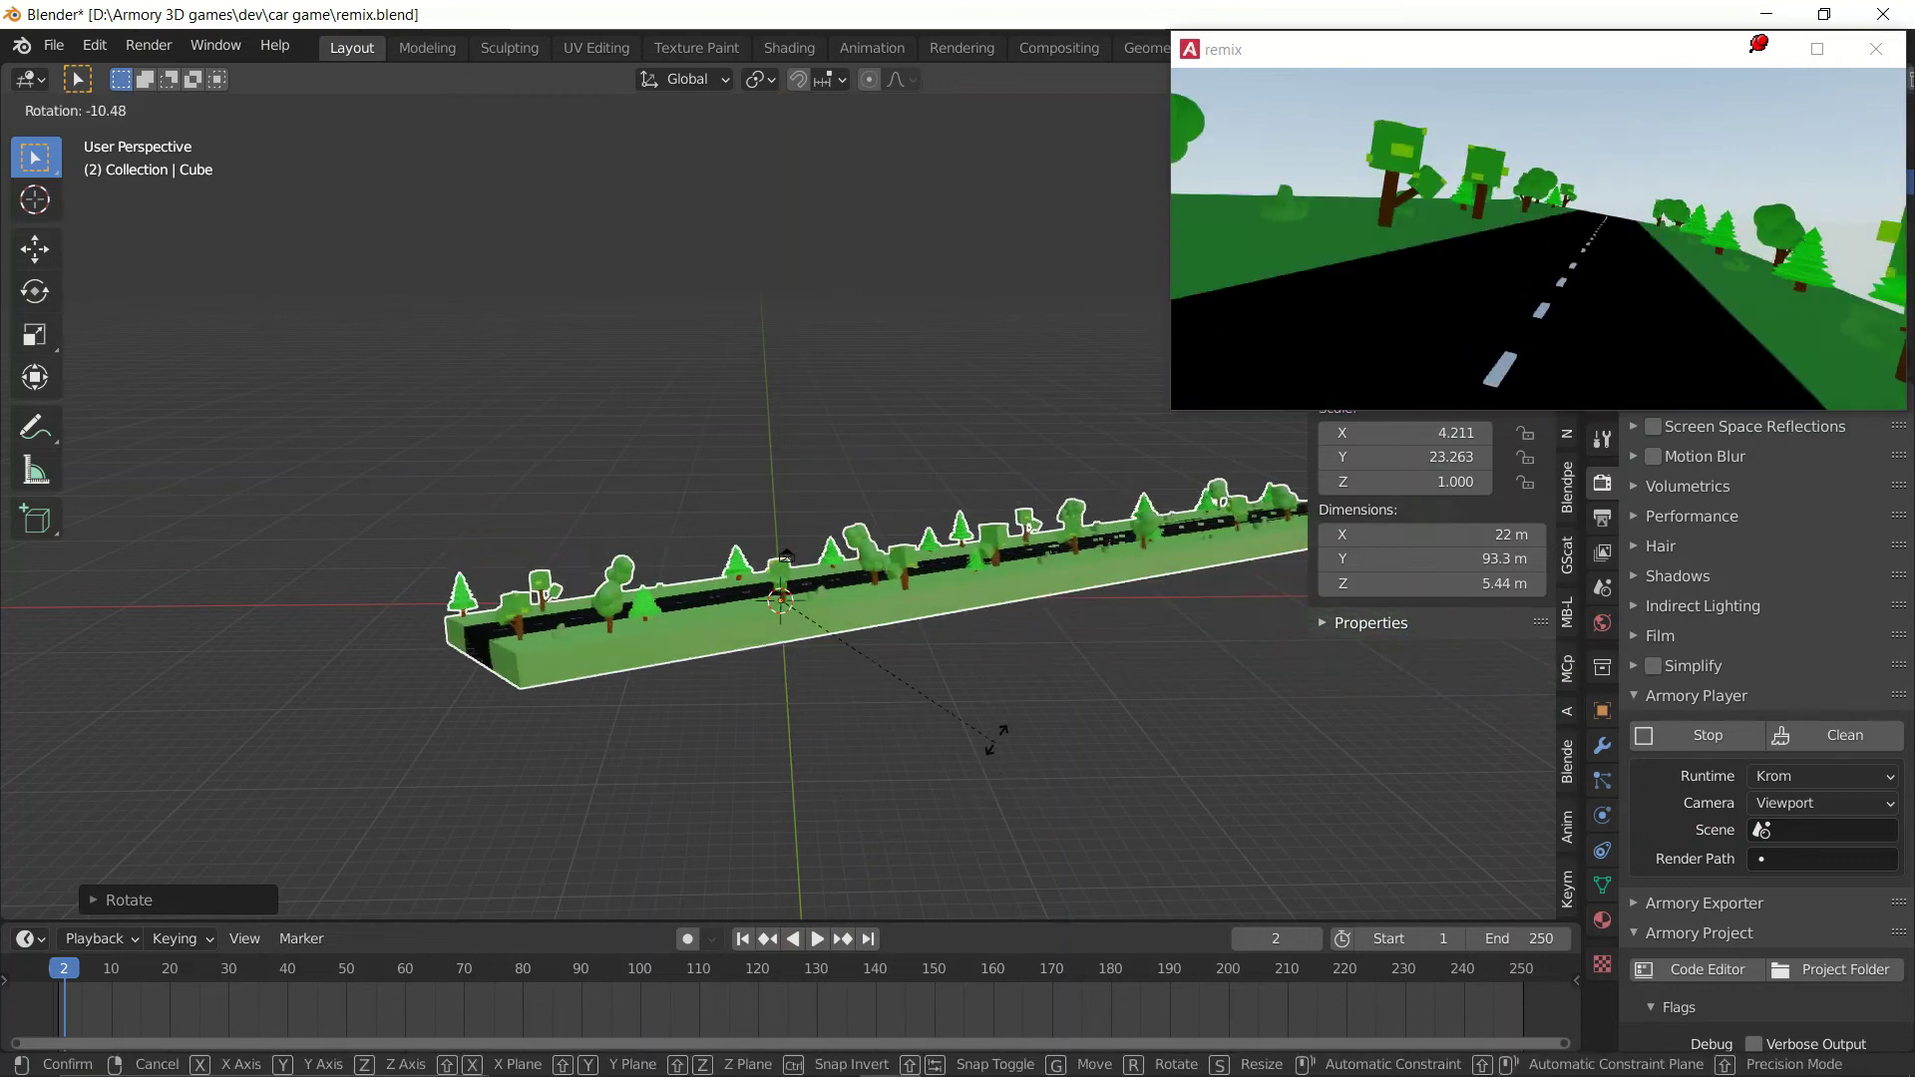
click(998, 742)
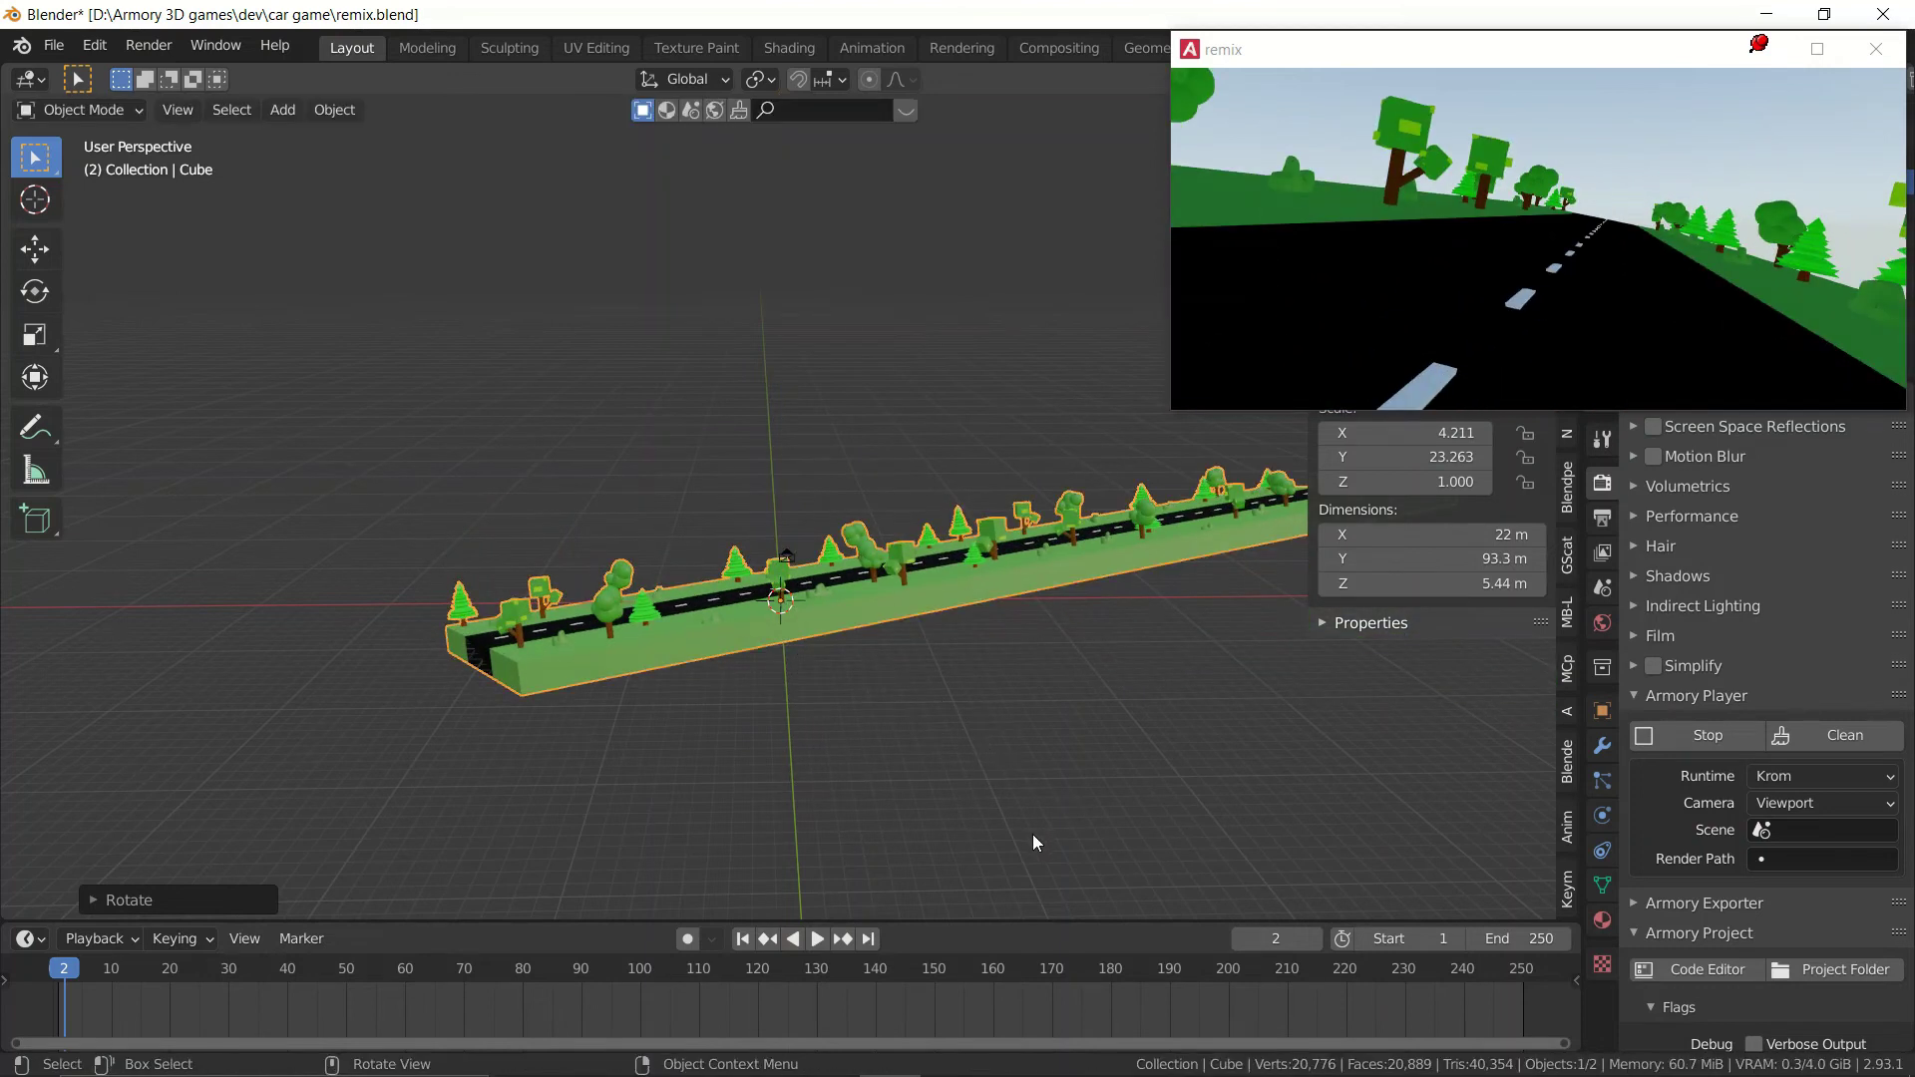
scroll(1030, 836, up, 8)
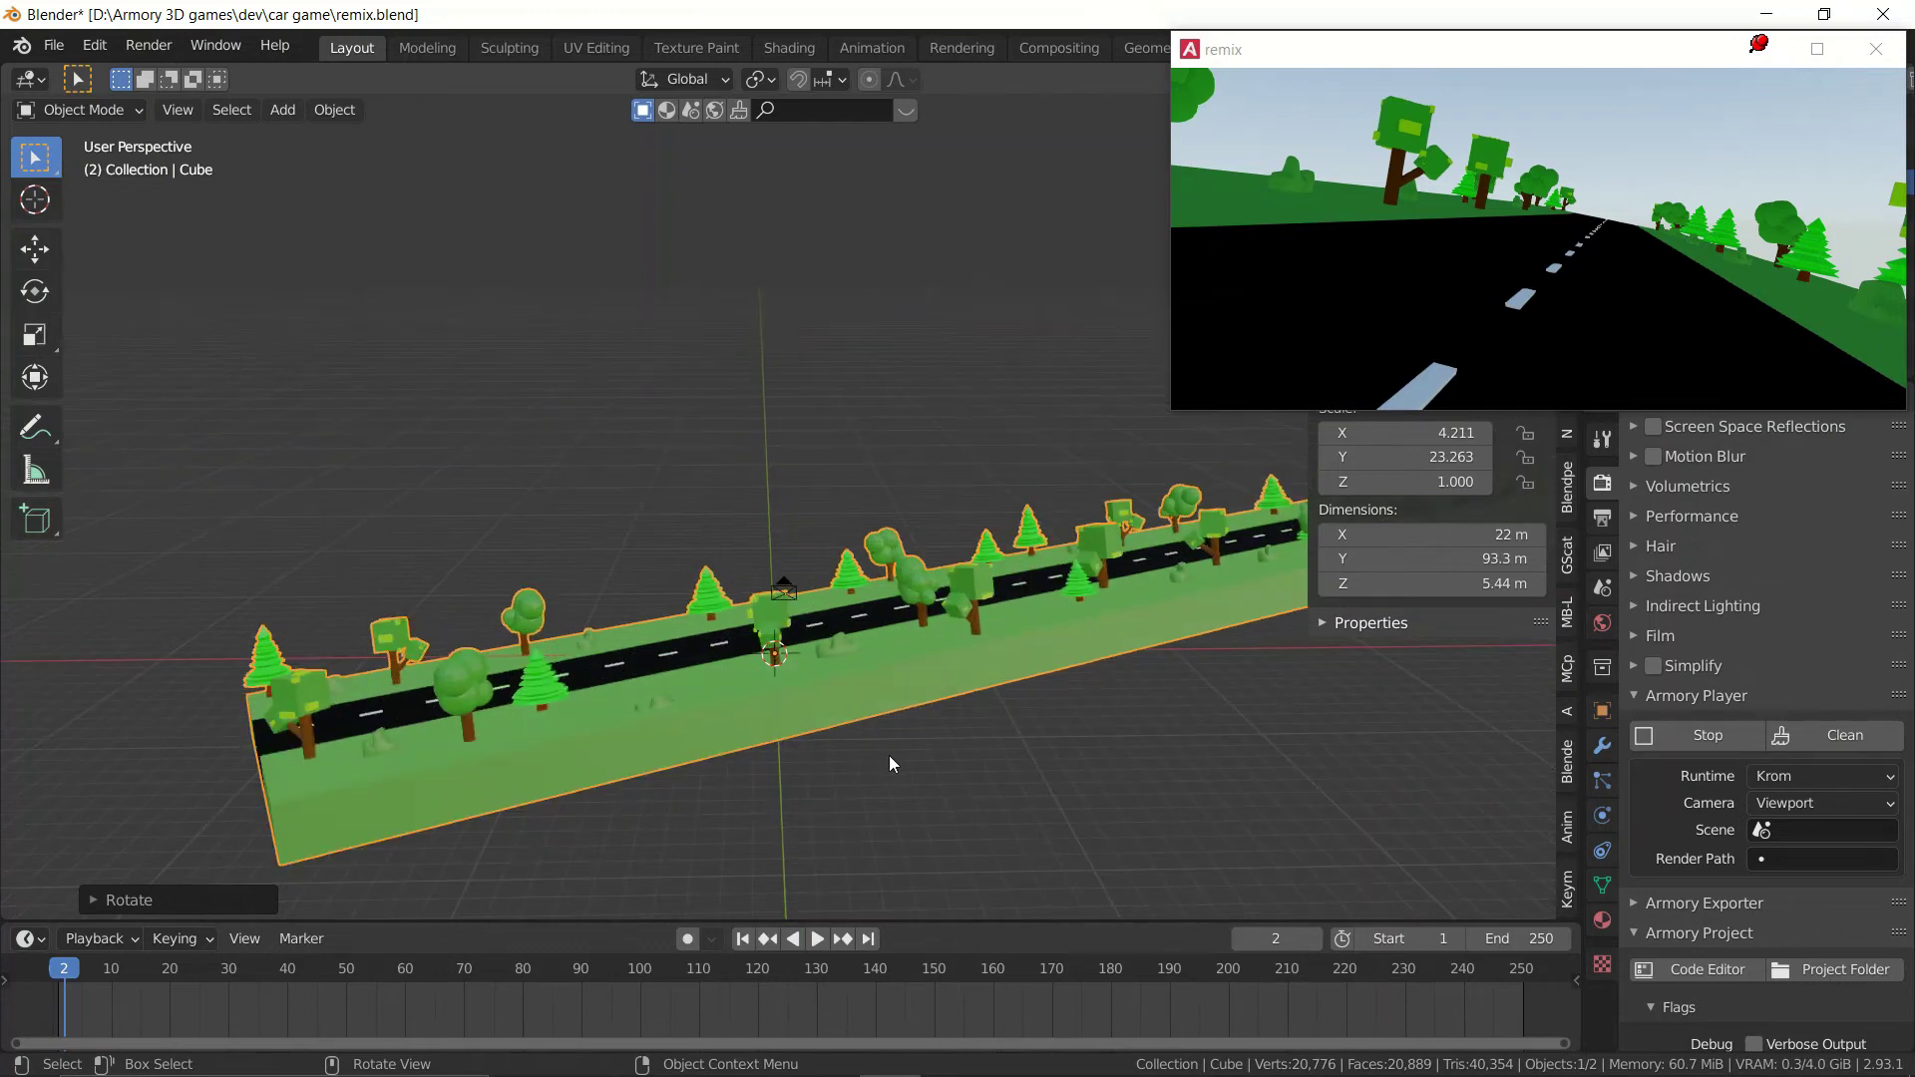
scroll(997, 767, down, 5)
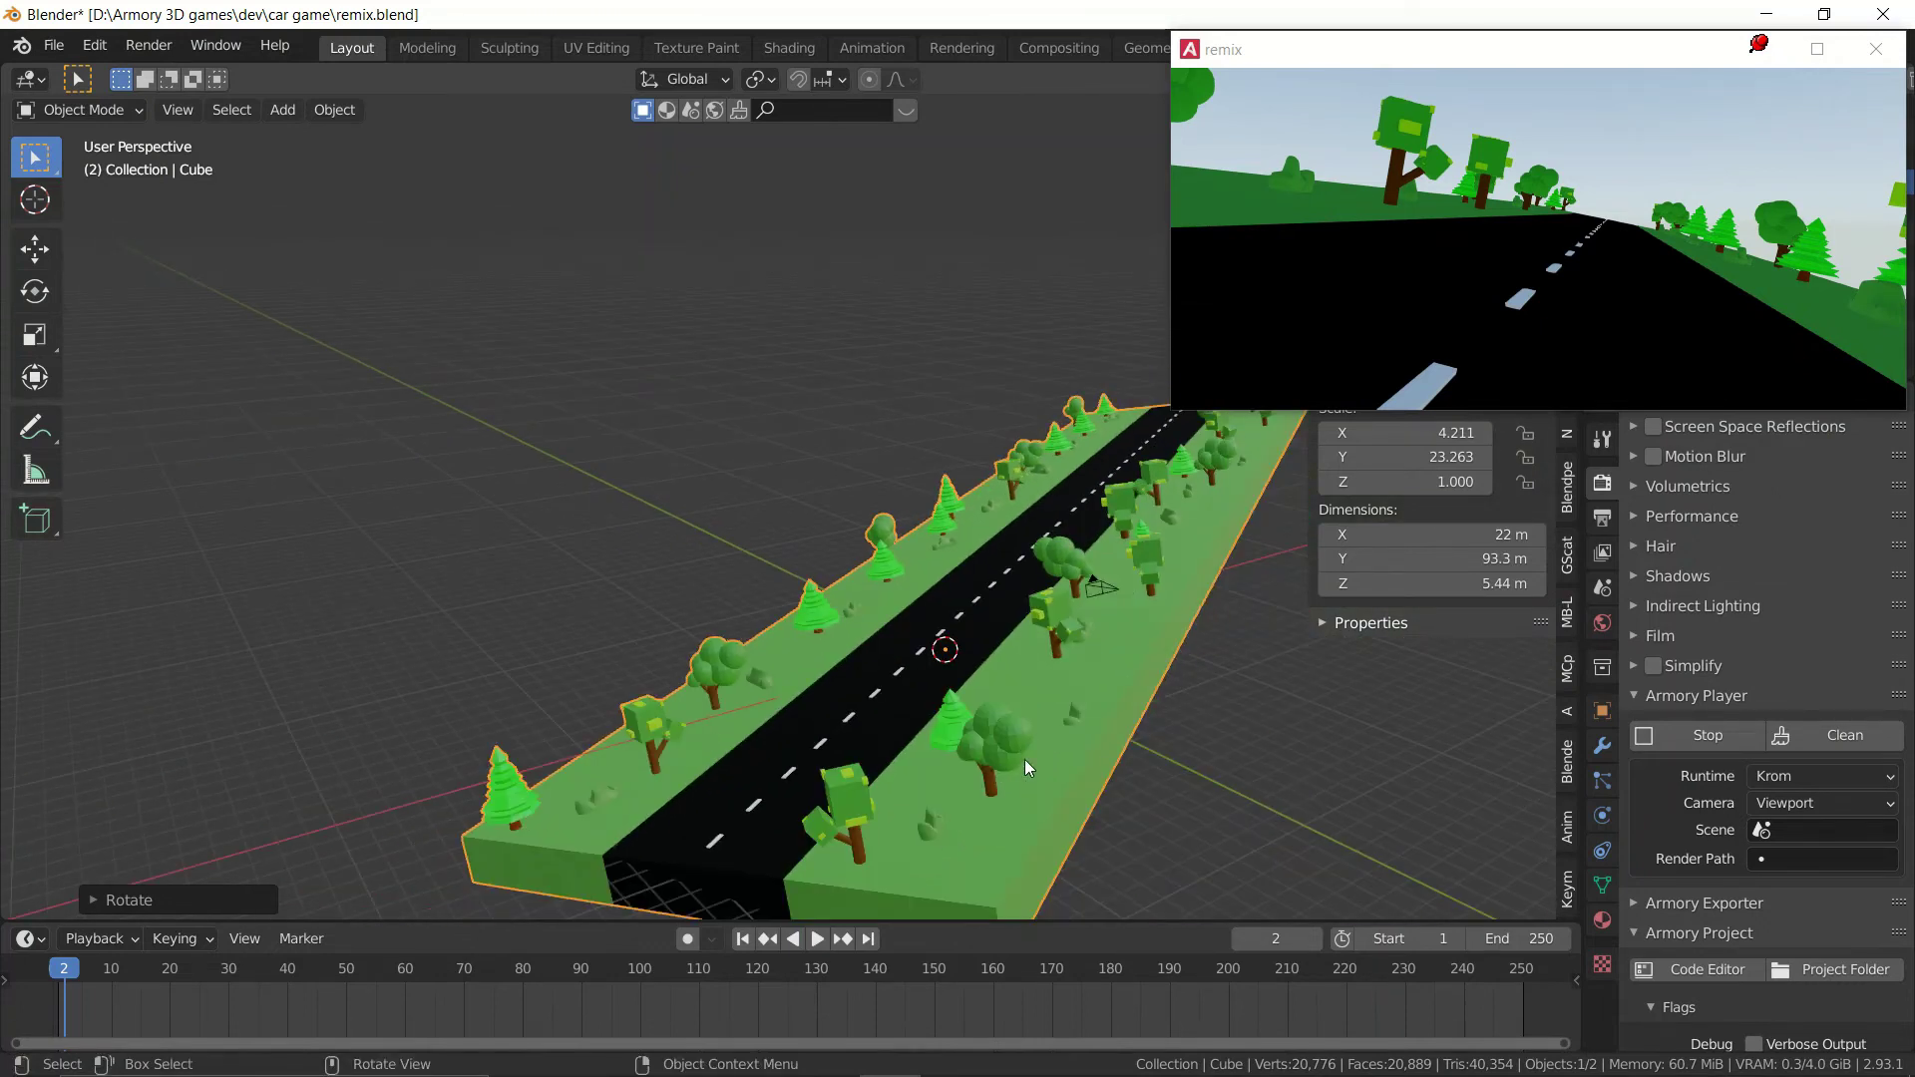
key(r)
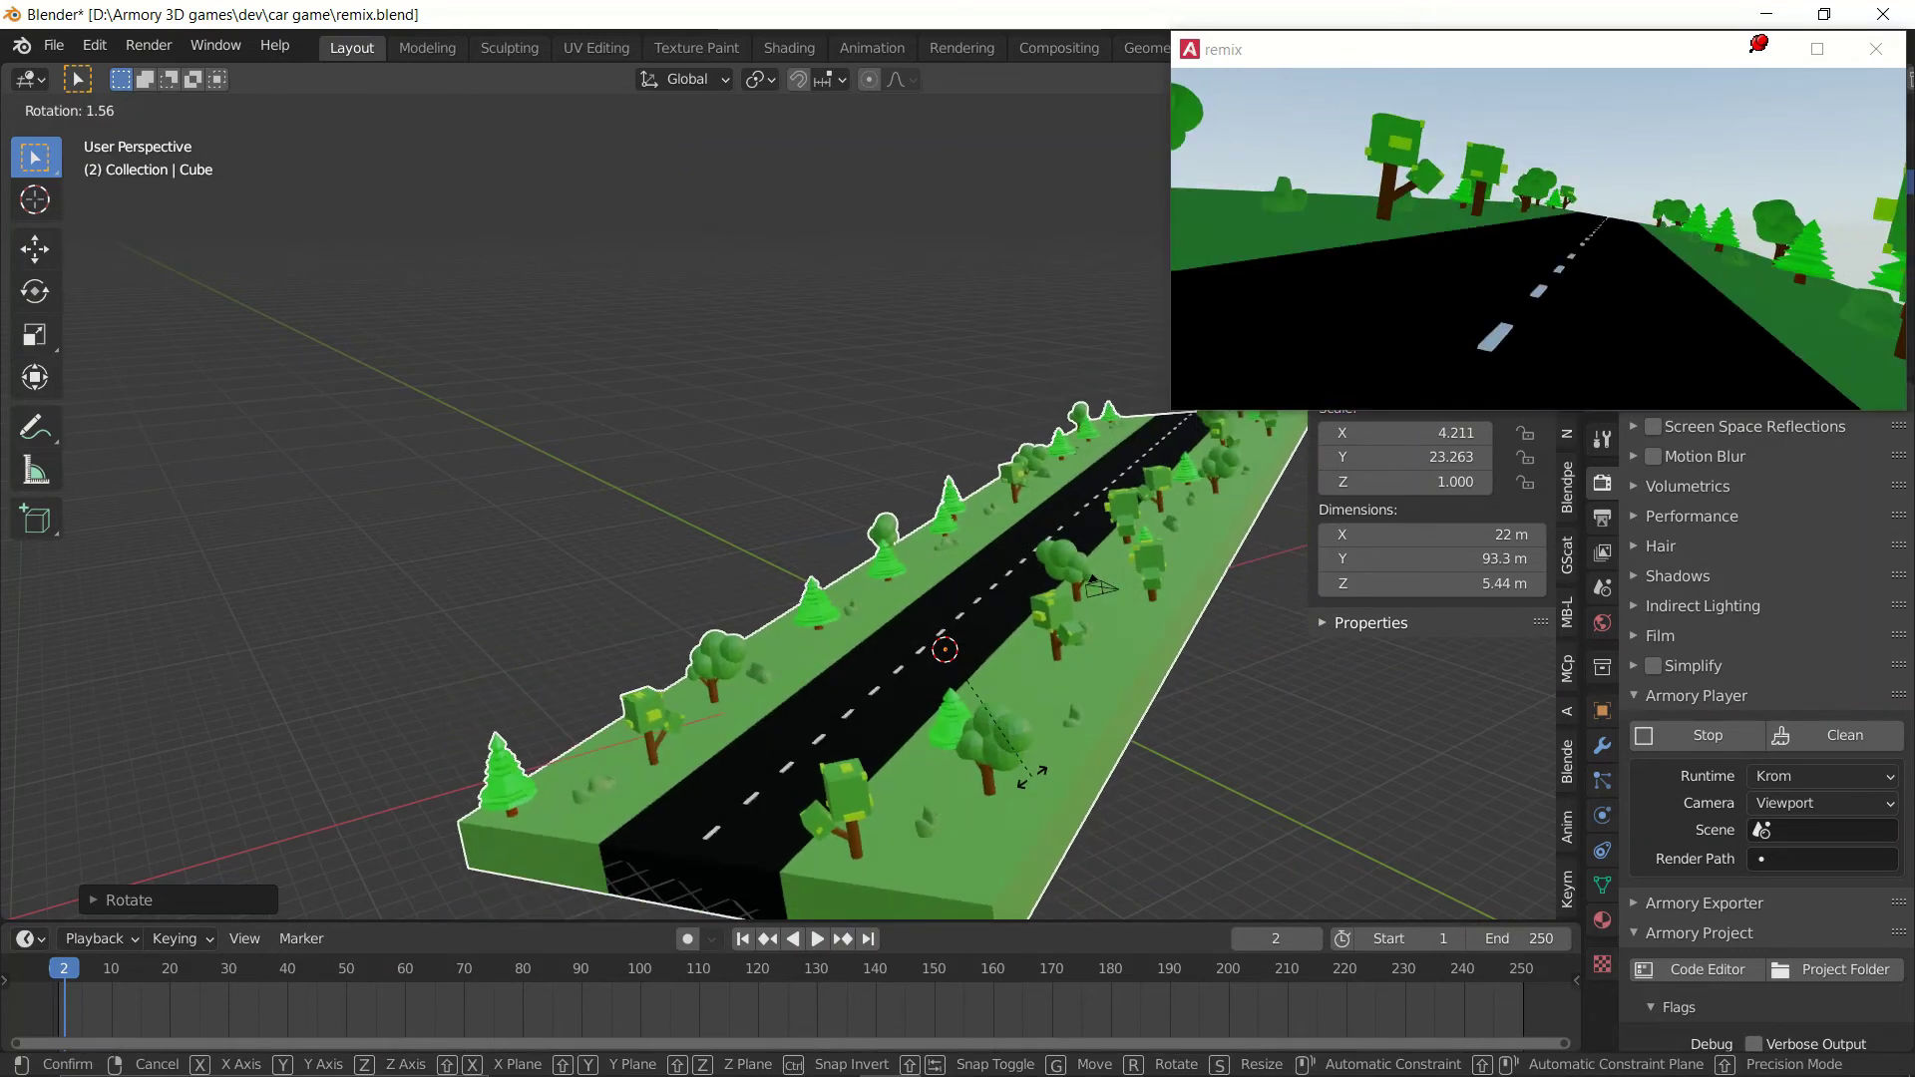
click(1032, 776)
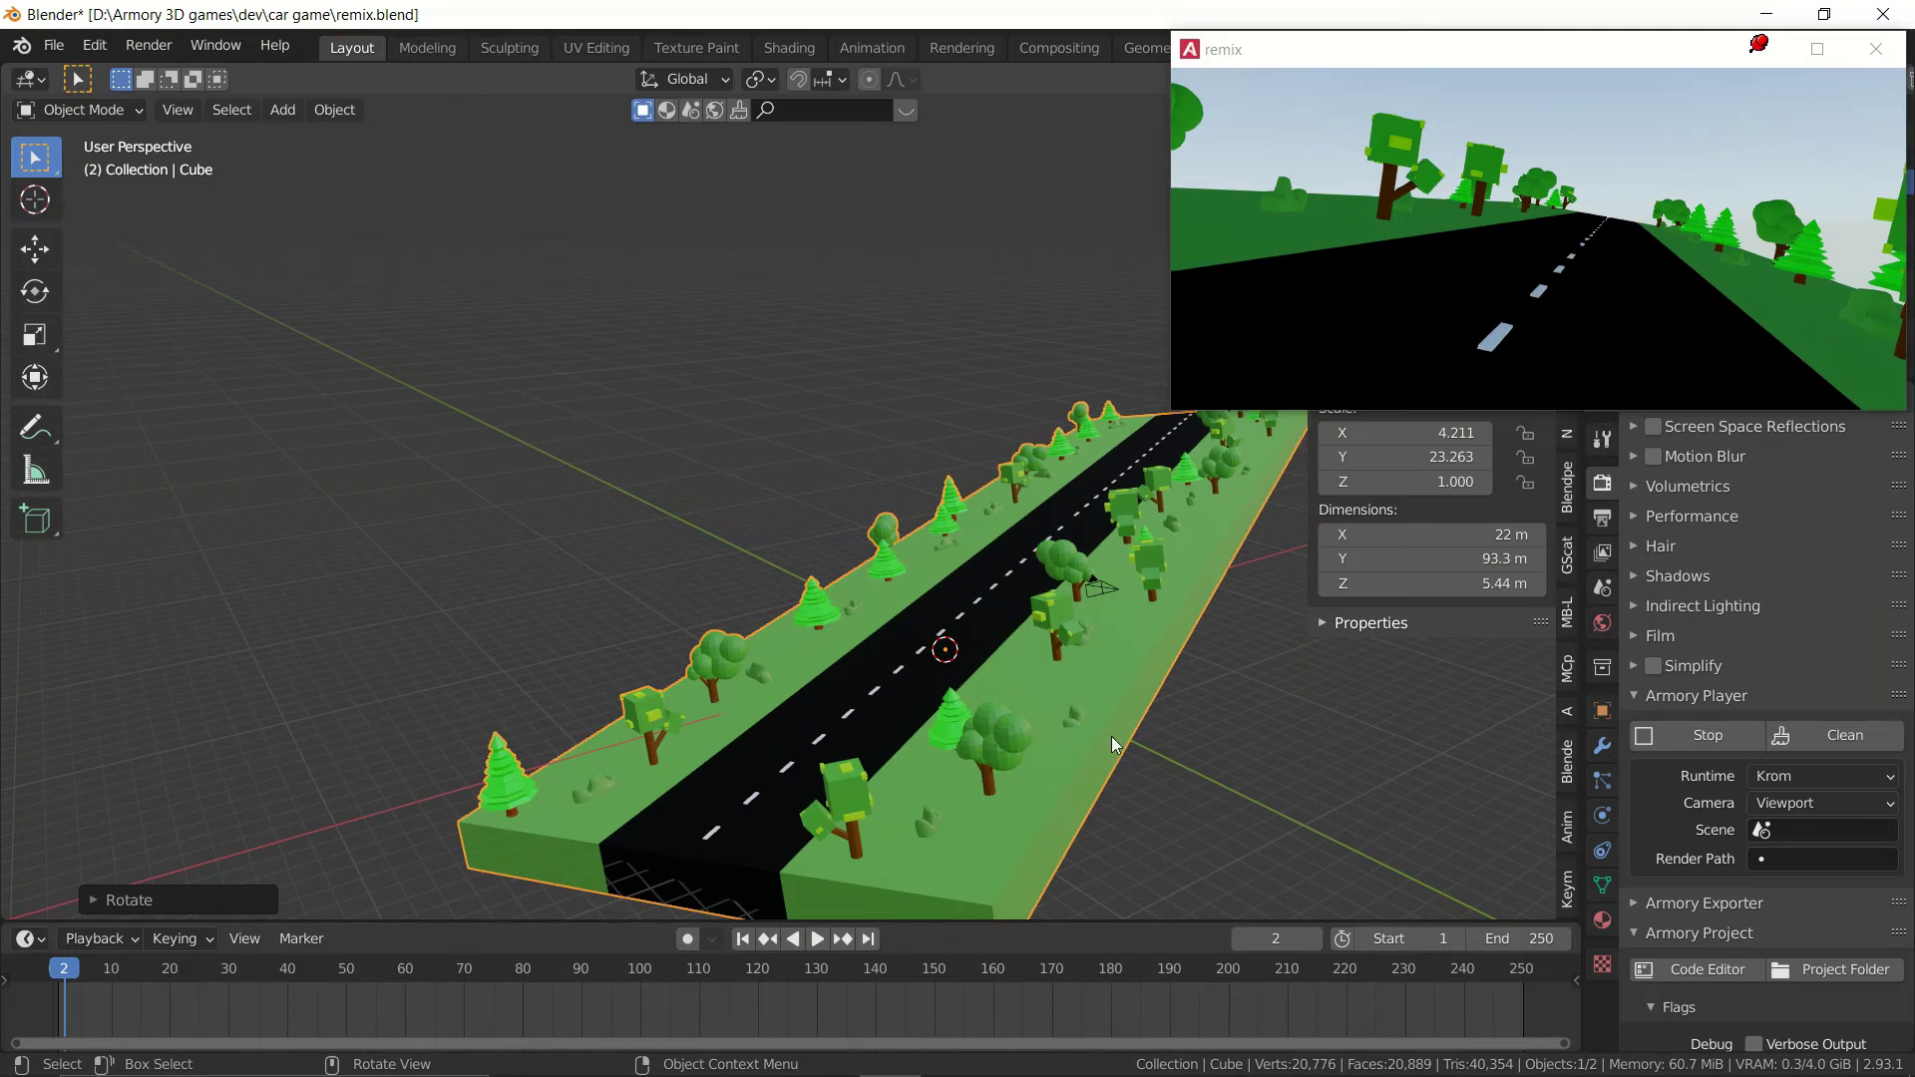
Orbit to an overview of the whole road with the game preview brought to front.
middle_drag(1110, 771, 594, 686)
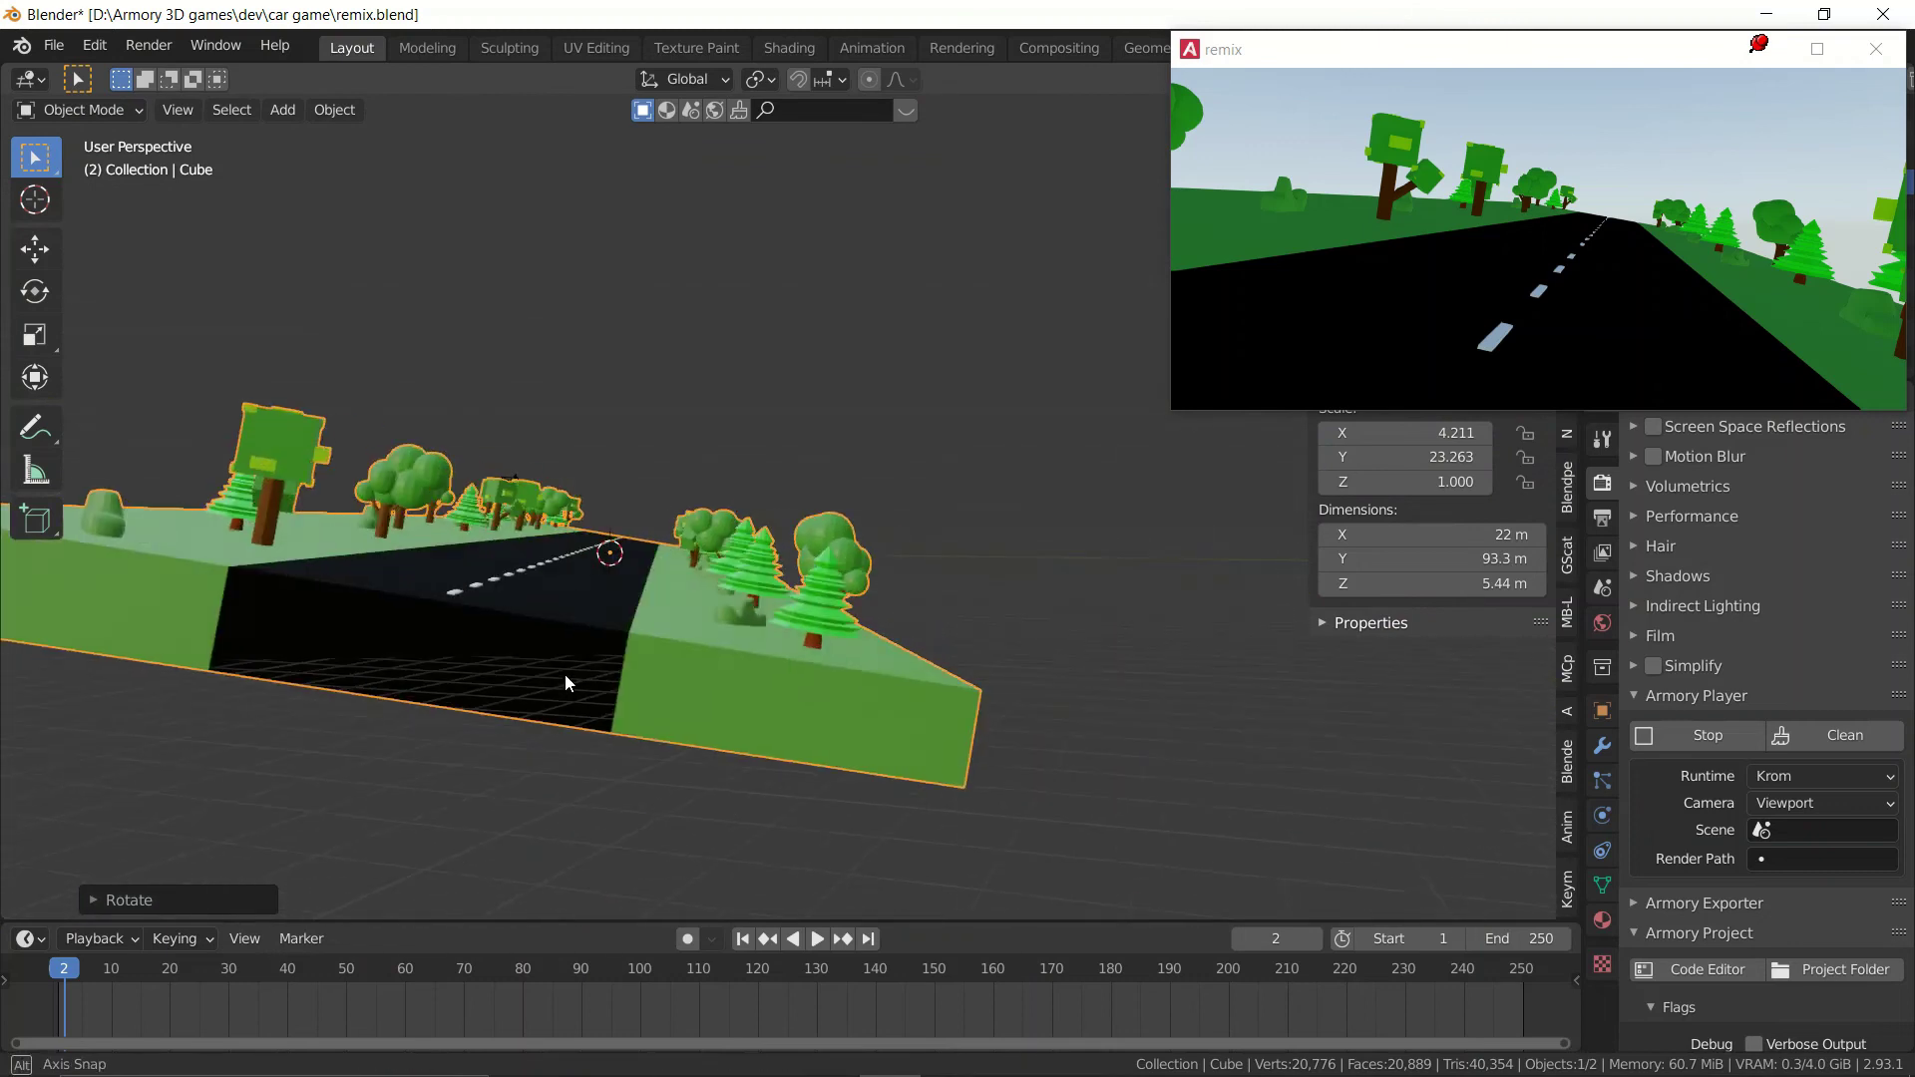
middle_drag(565, 683, 589, 712)
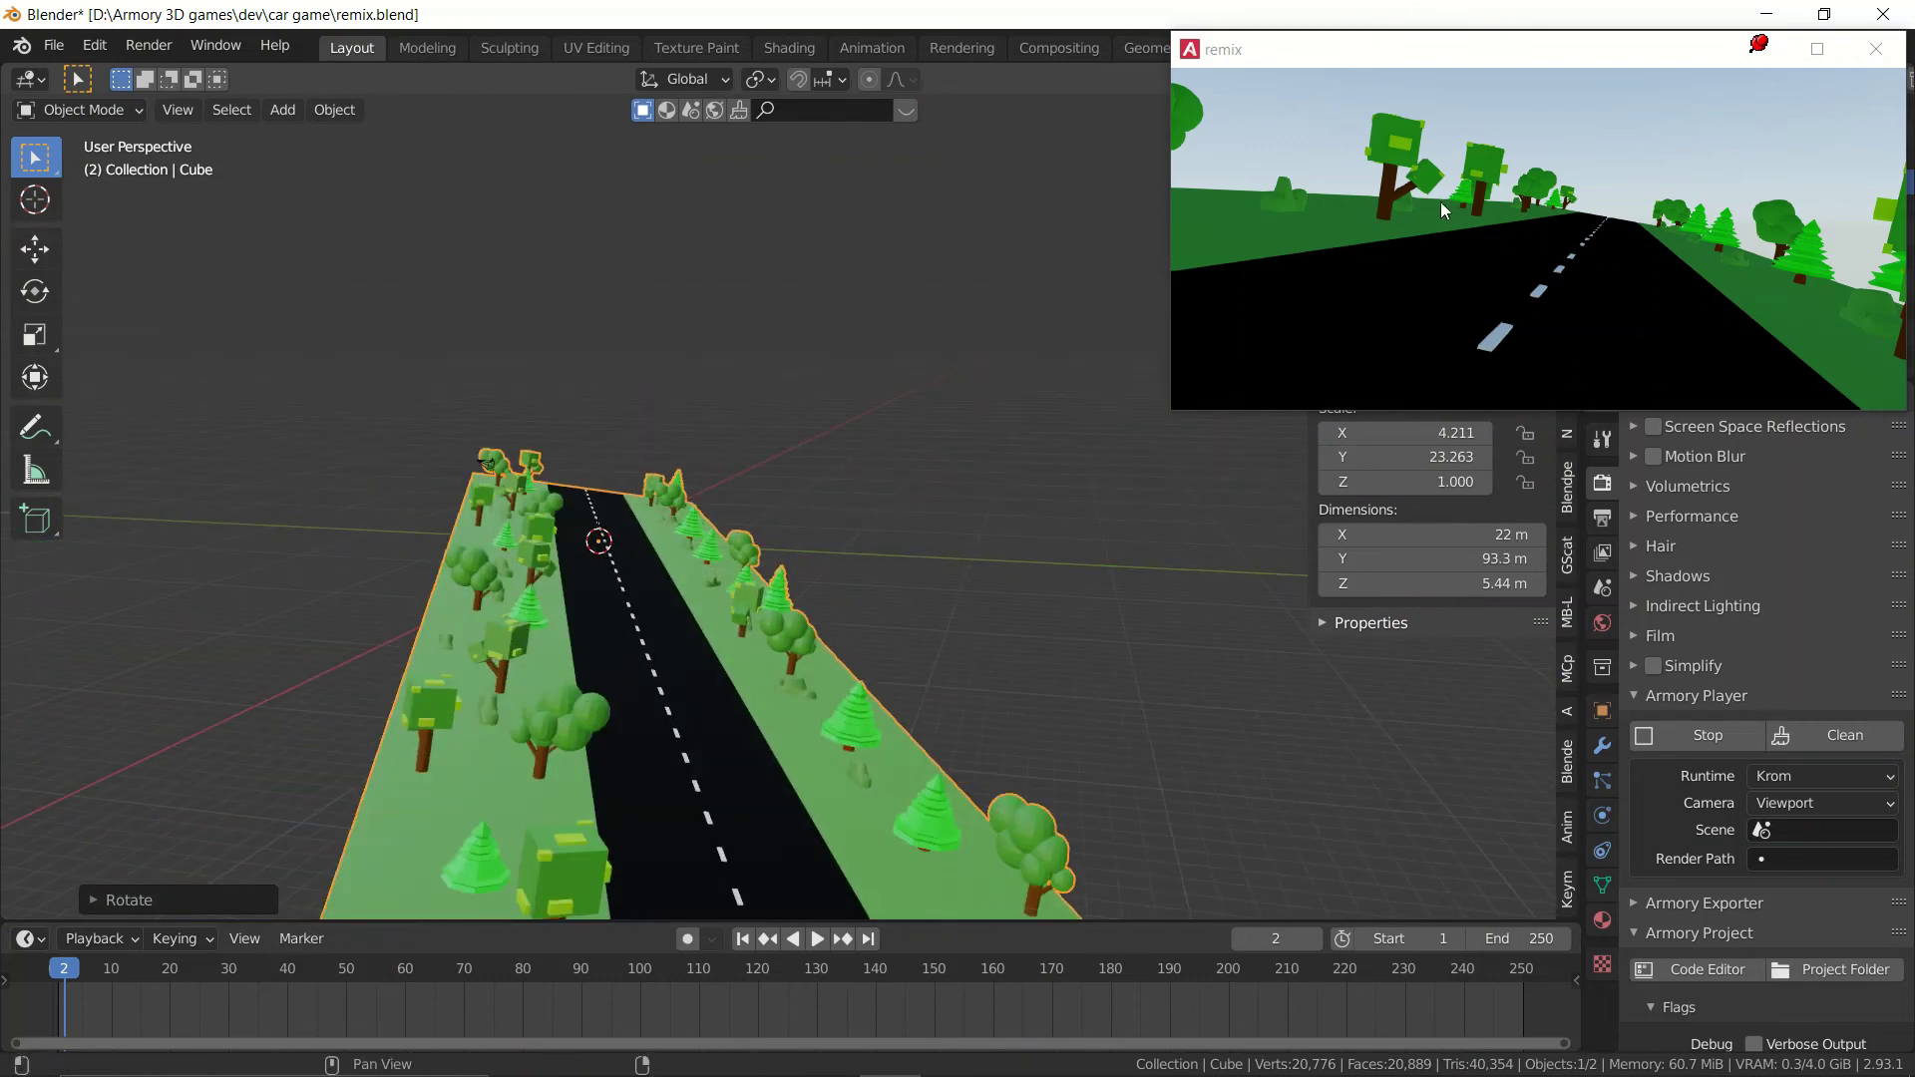
click(1336, 63)
middle_drag(1152, 554, 1049, 643)
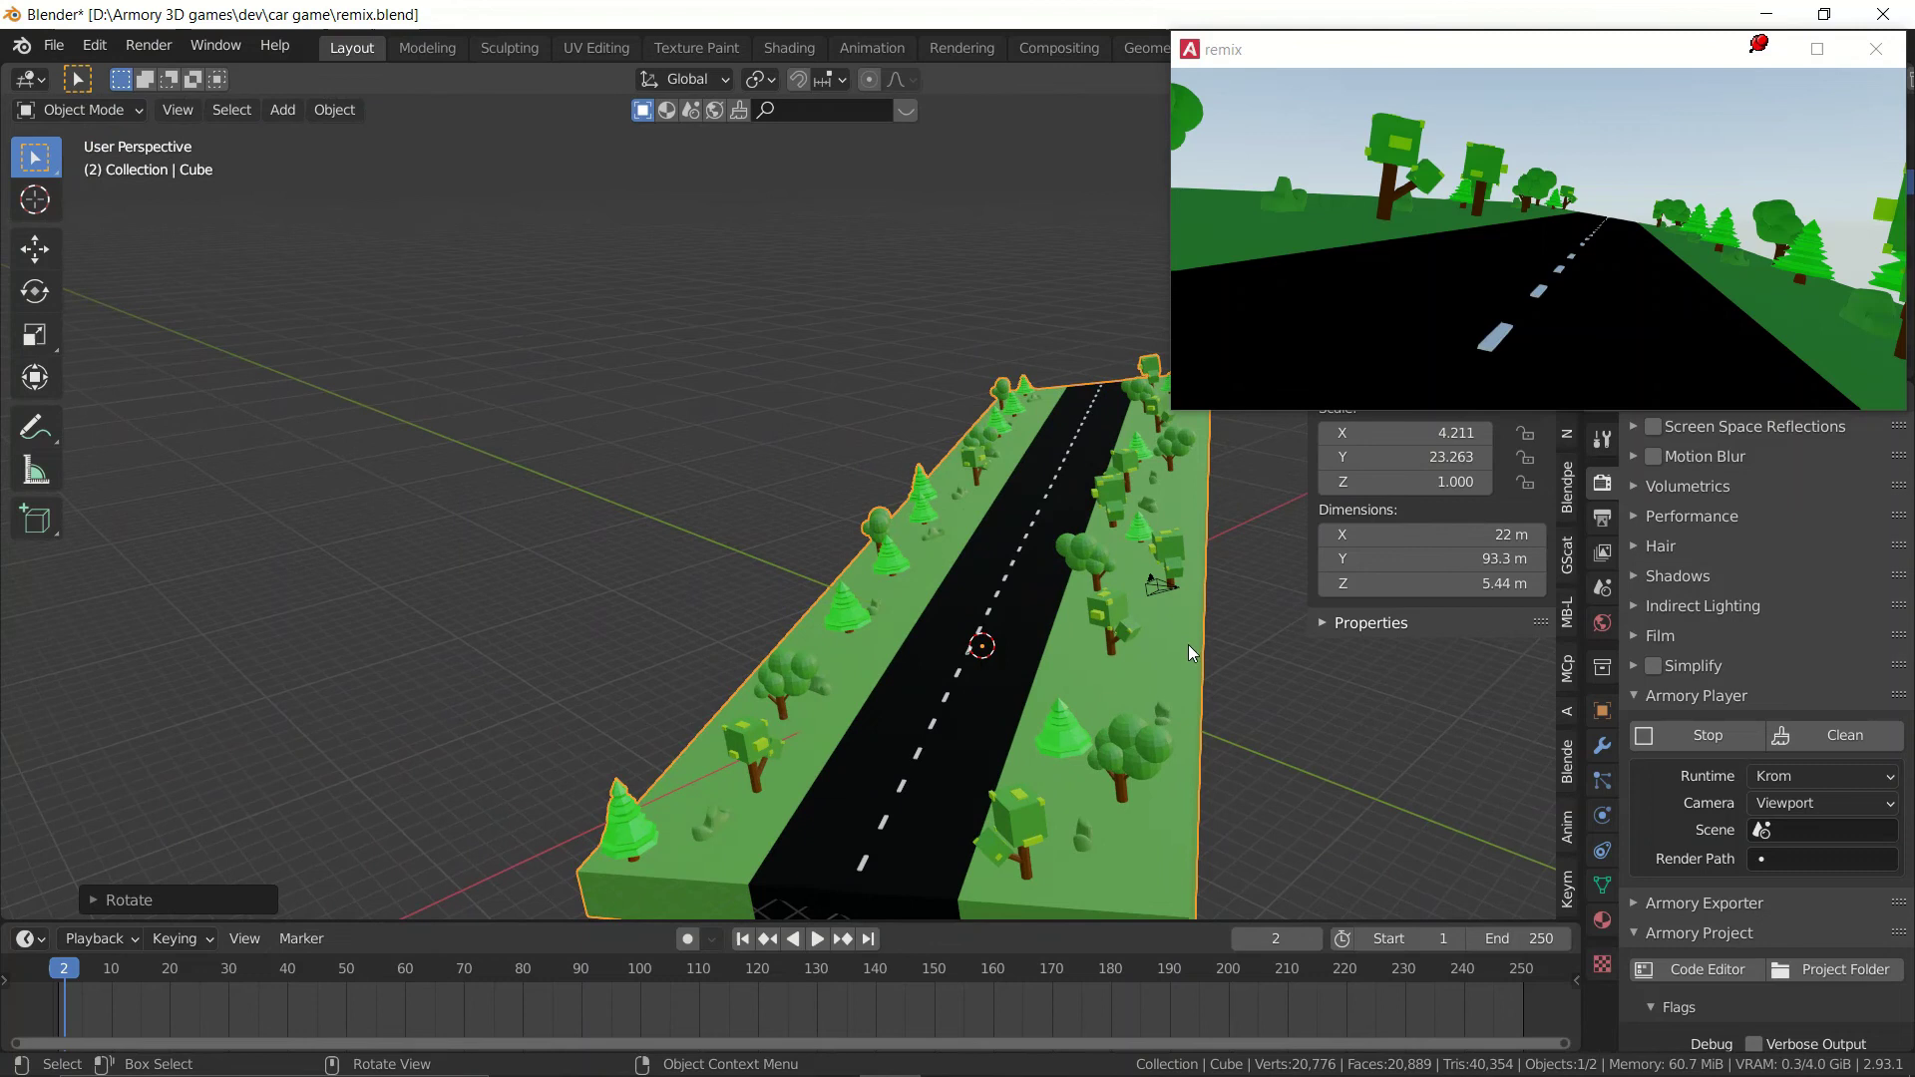
Rotate the road strip about global Z so the preview looks straight down it.
key(r)
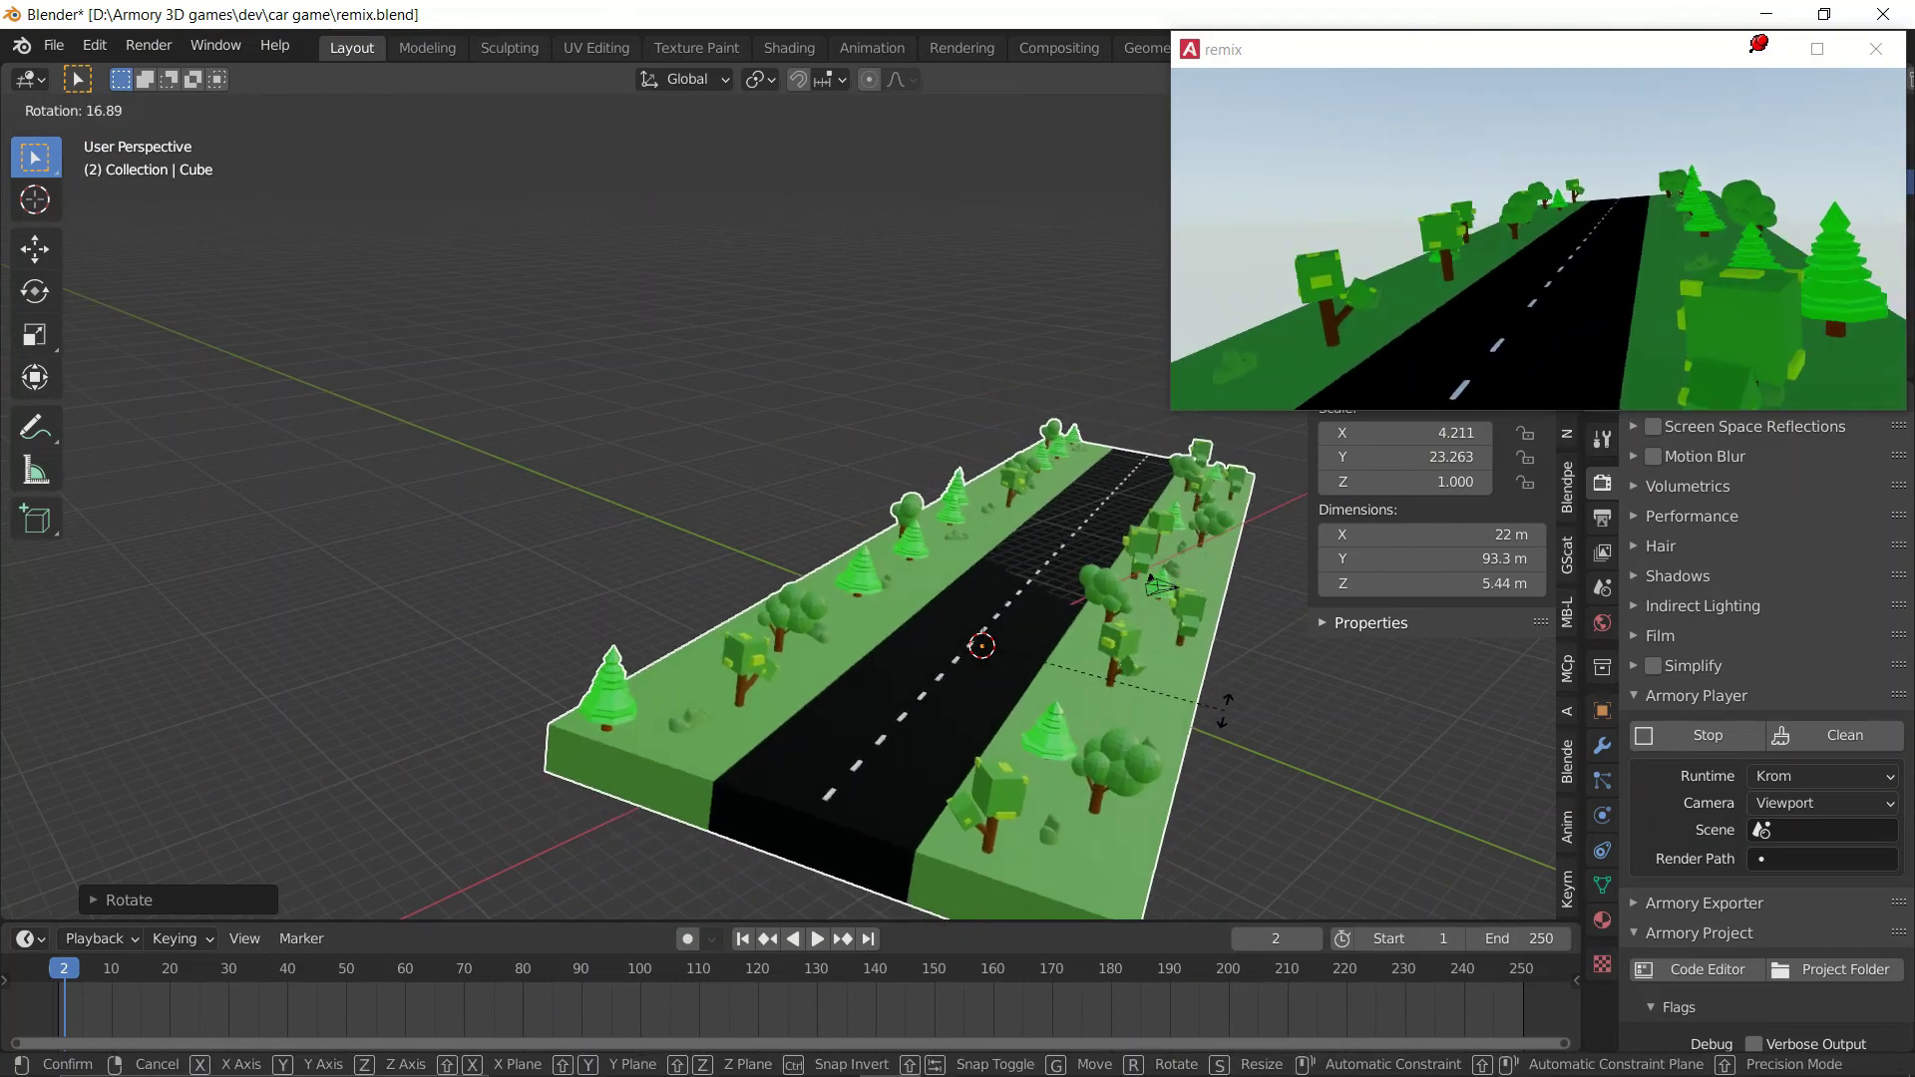
key(z)
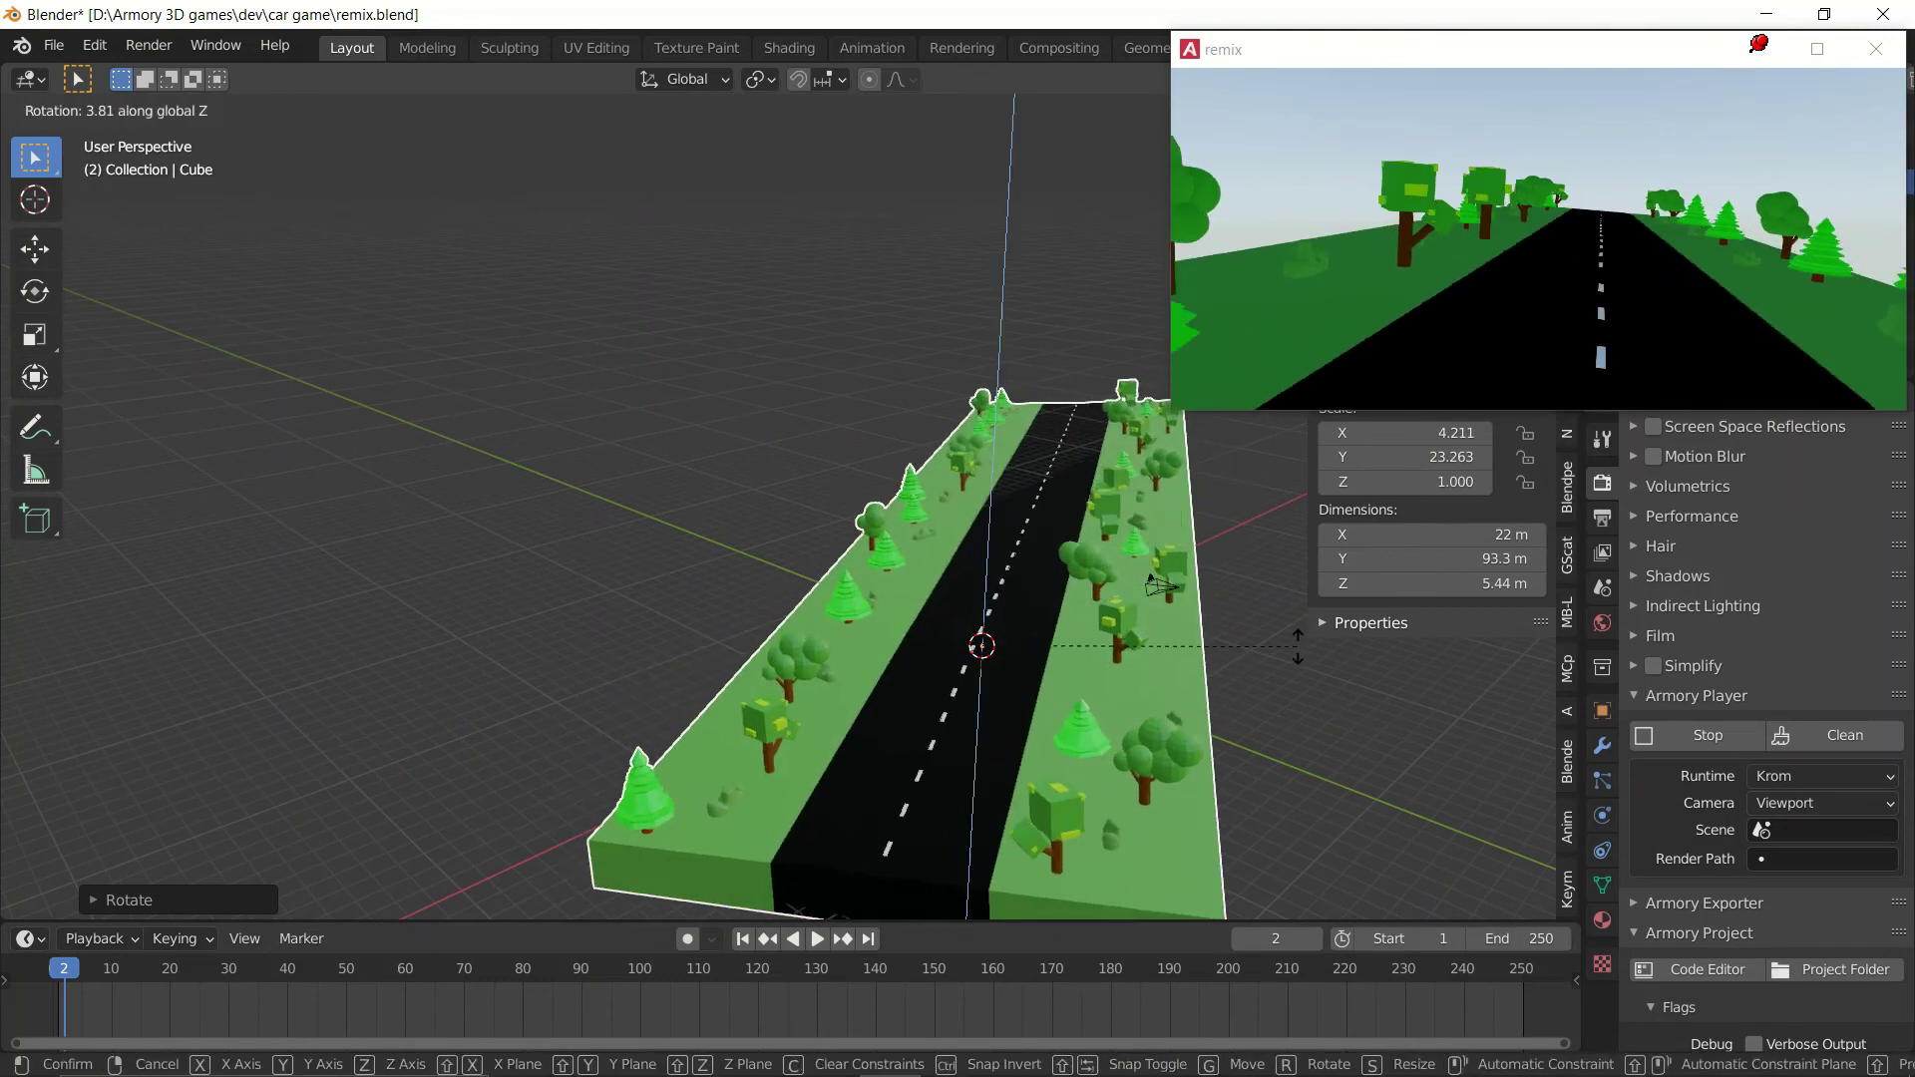
click(1301, 643)
key(r)
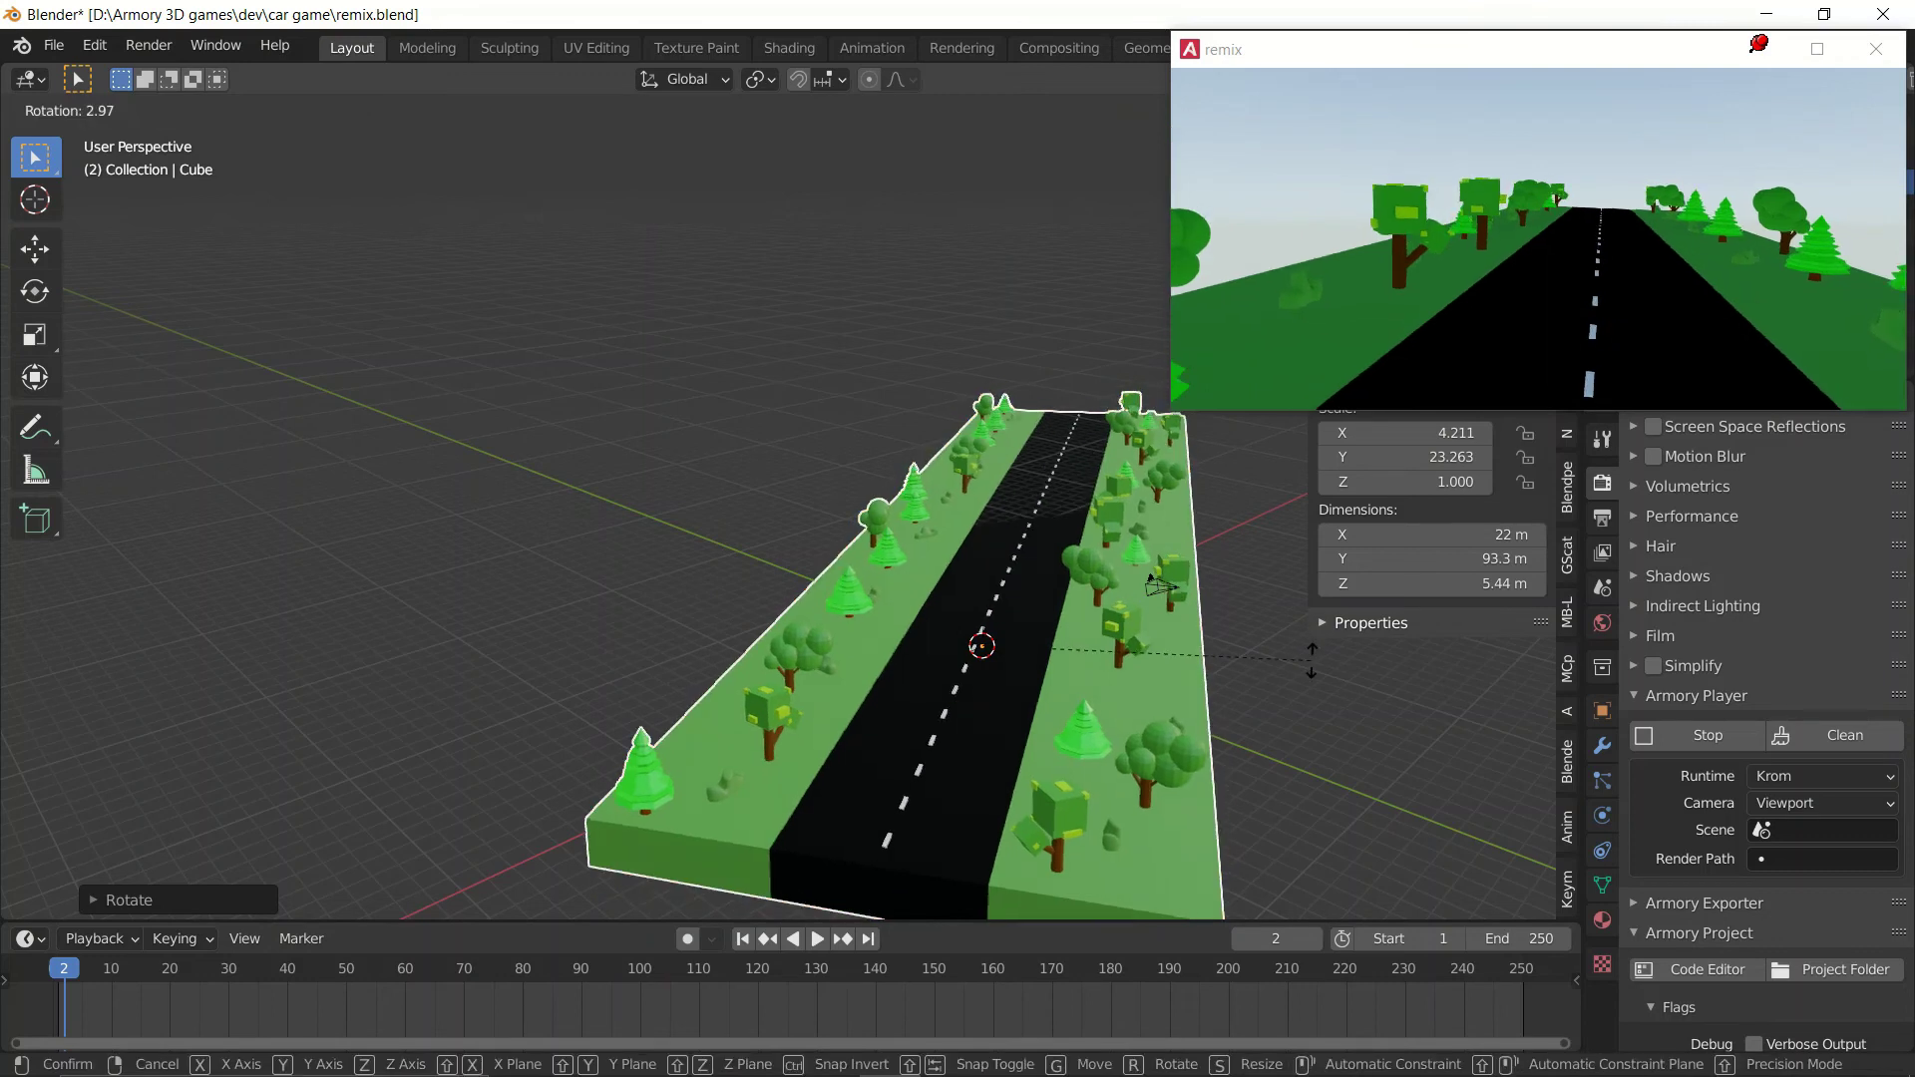
click(1311, 661)
middle_drag(1310, 661, 799, 625)
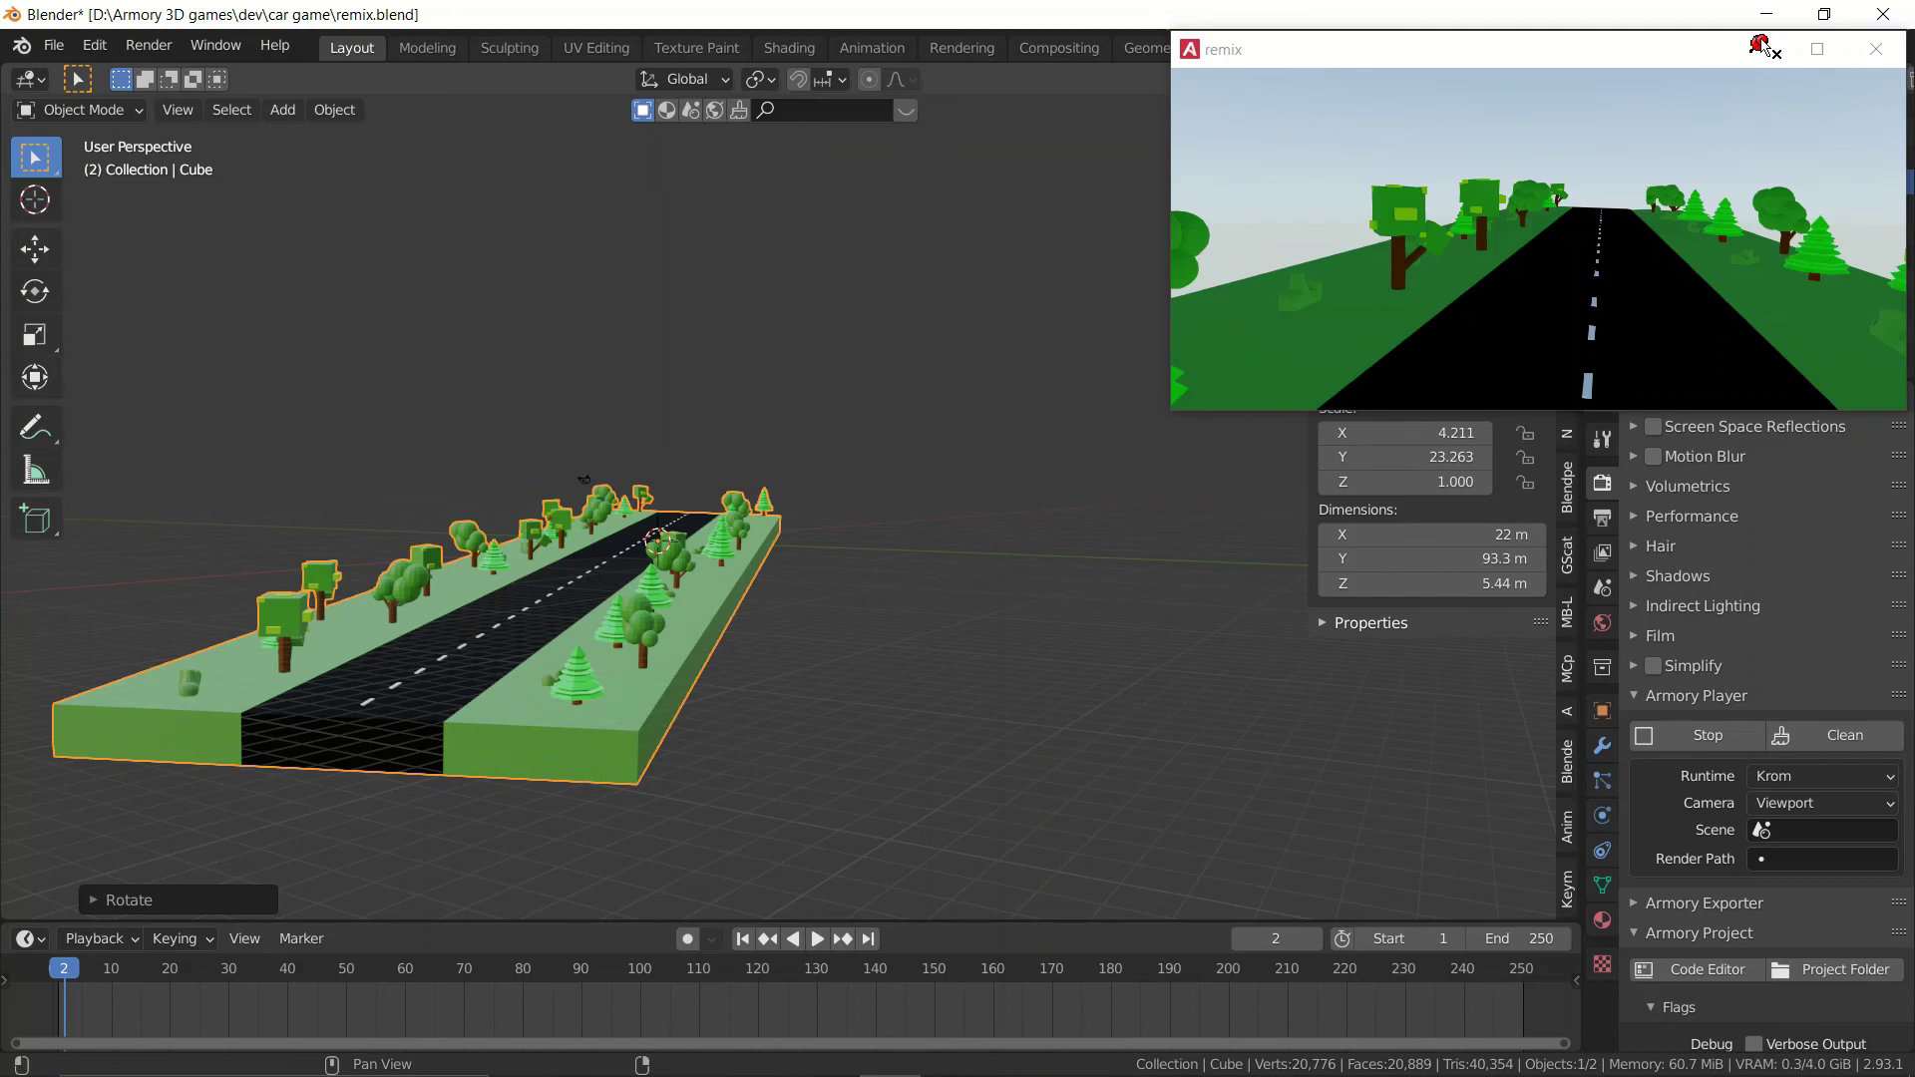
Orbit and zoom the viewport down to a low view along the tree-lined road.
middle_drag(1197, 499, 1045, 668)
scroll(1076, 670, down, 3)
scroll(1068, 664, up, 2)
scroll(1067, 664, up, 3)
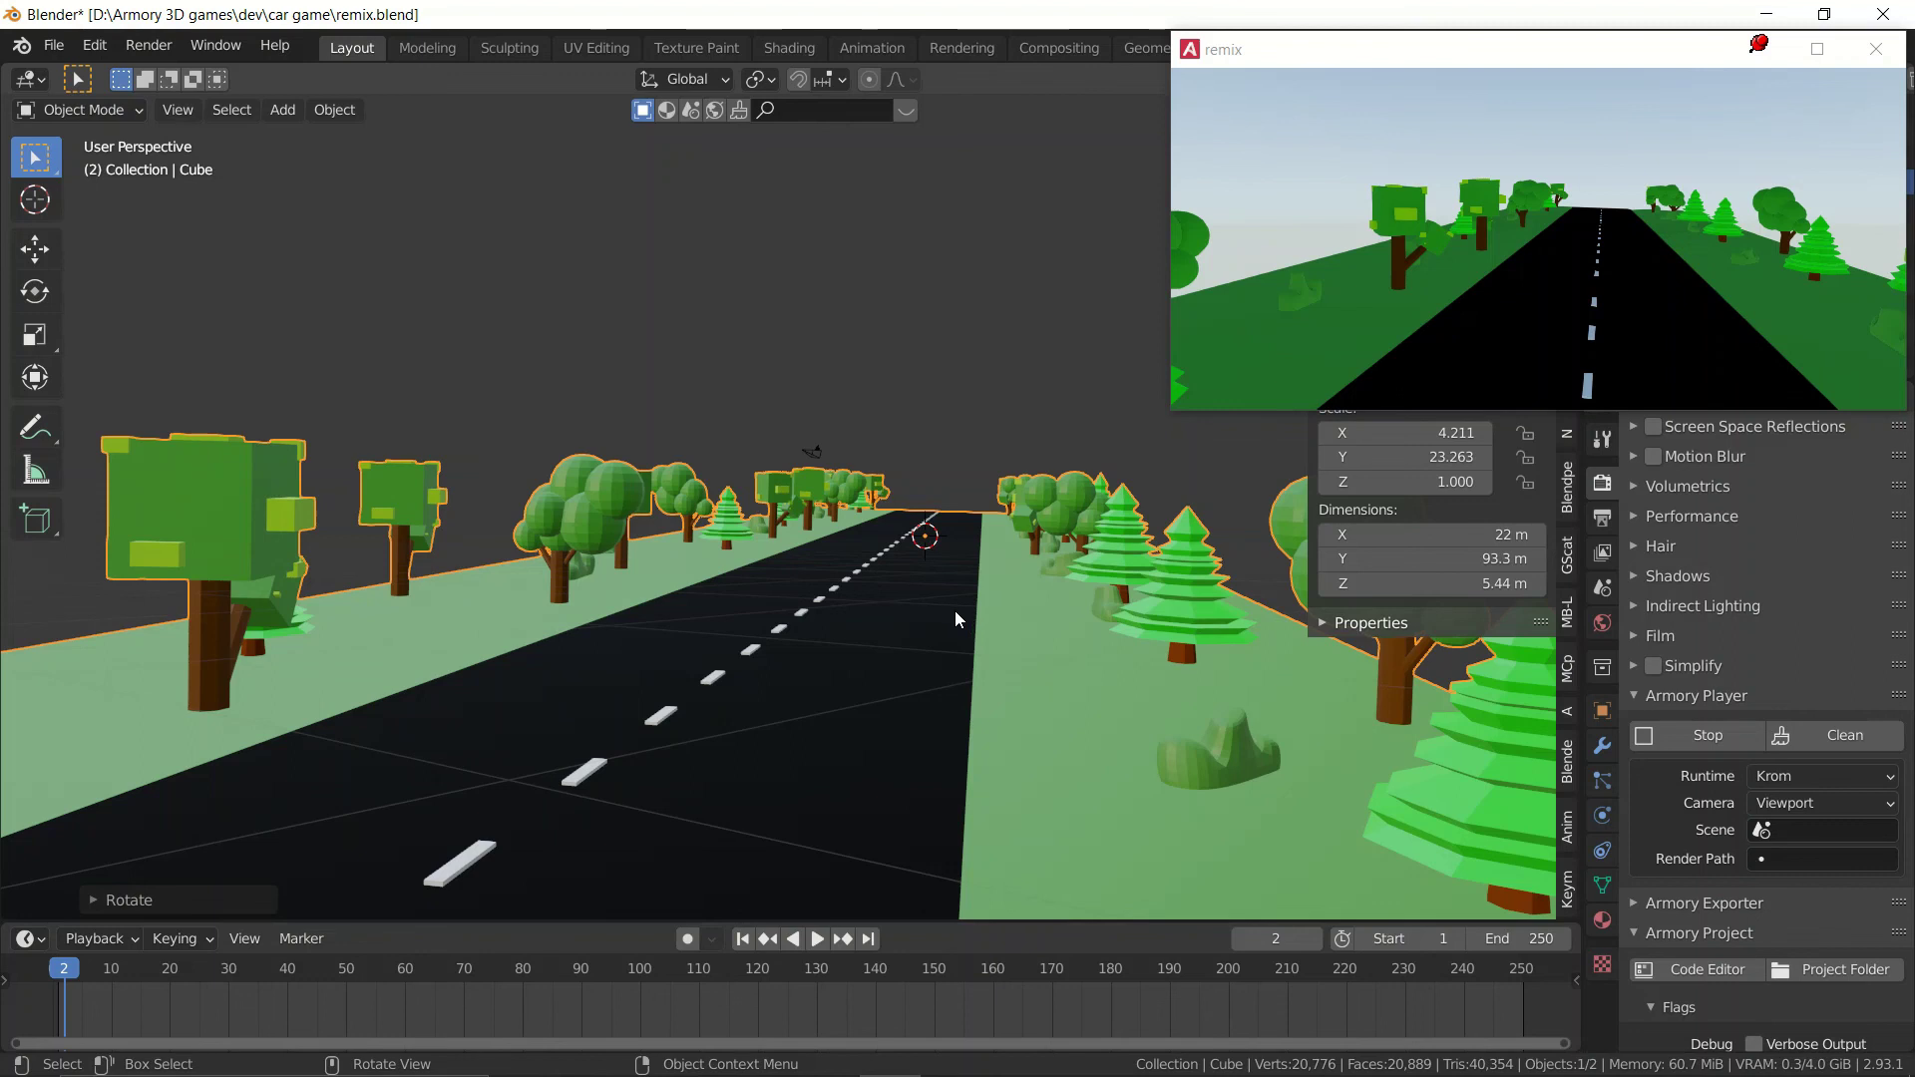
scroll(955, 619, down, 5)
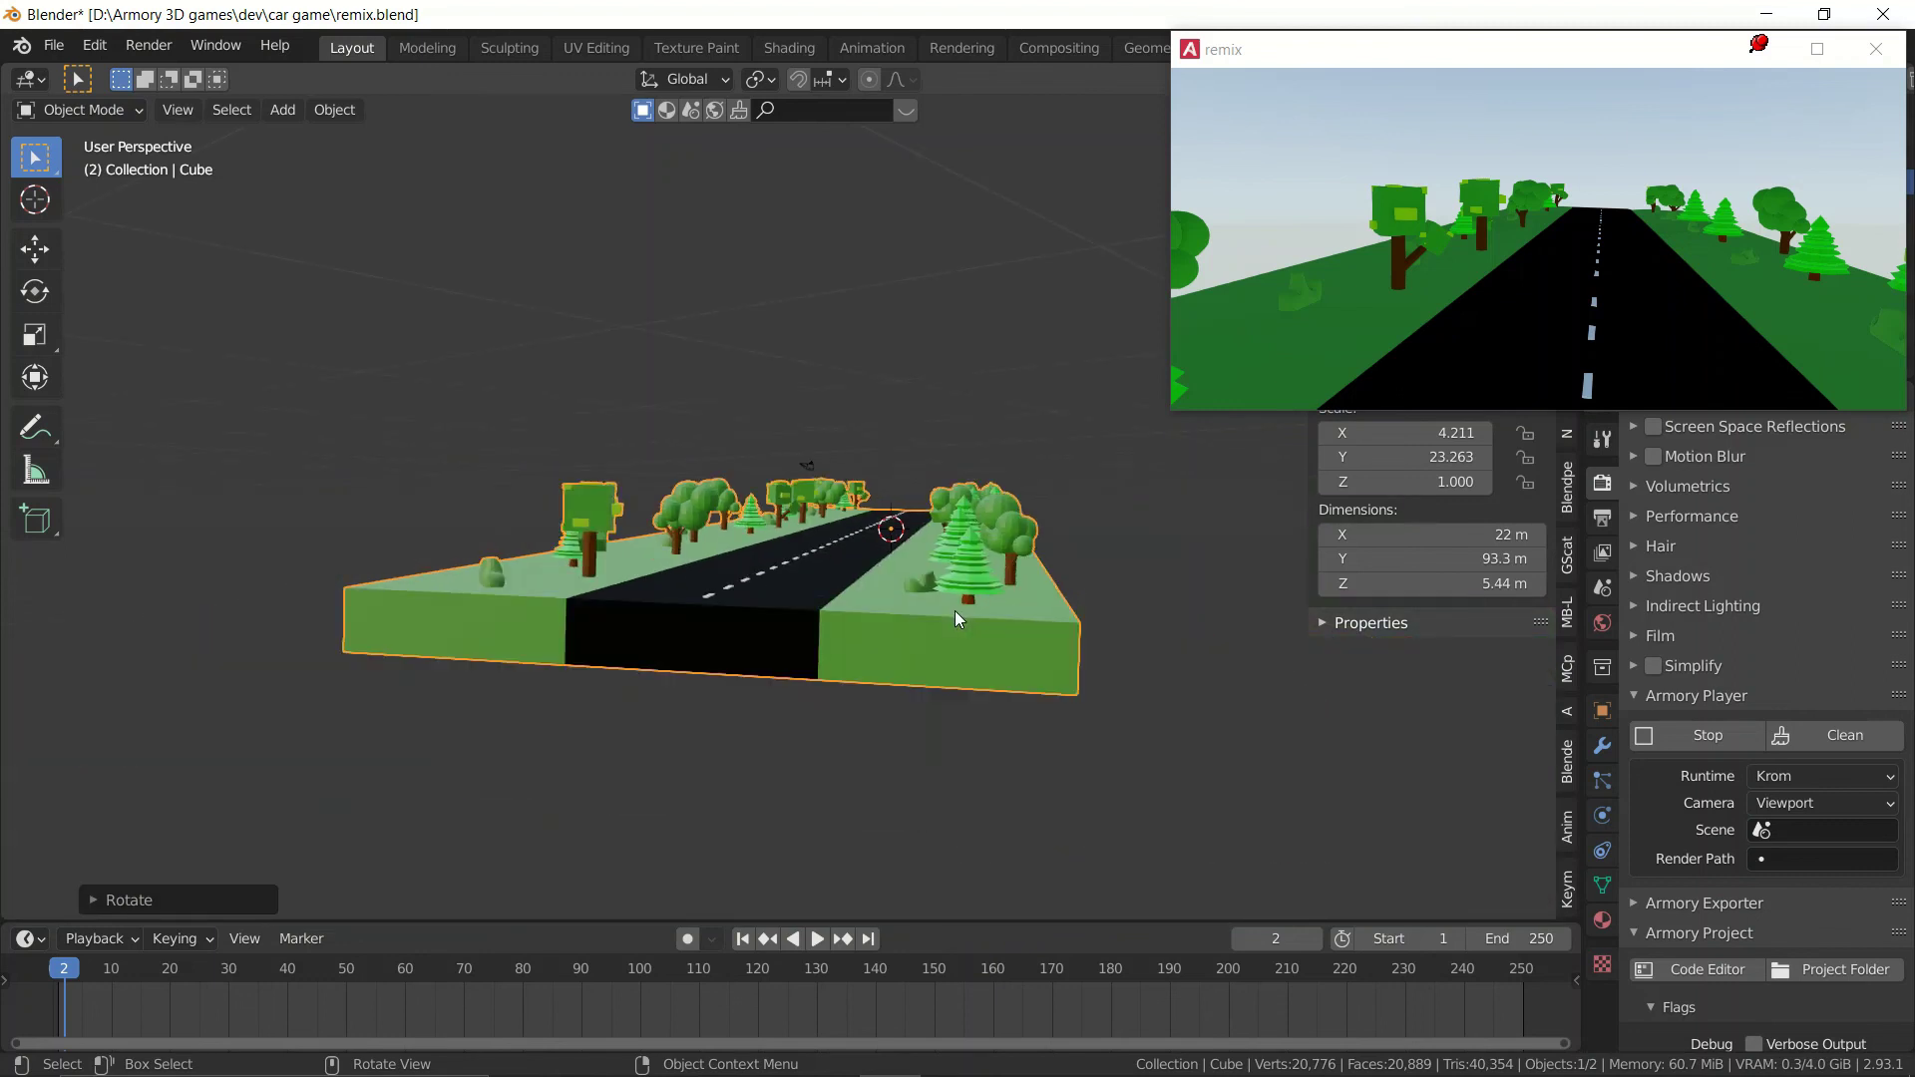
scroll(955, 612, up, 6)
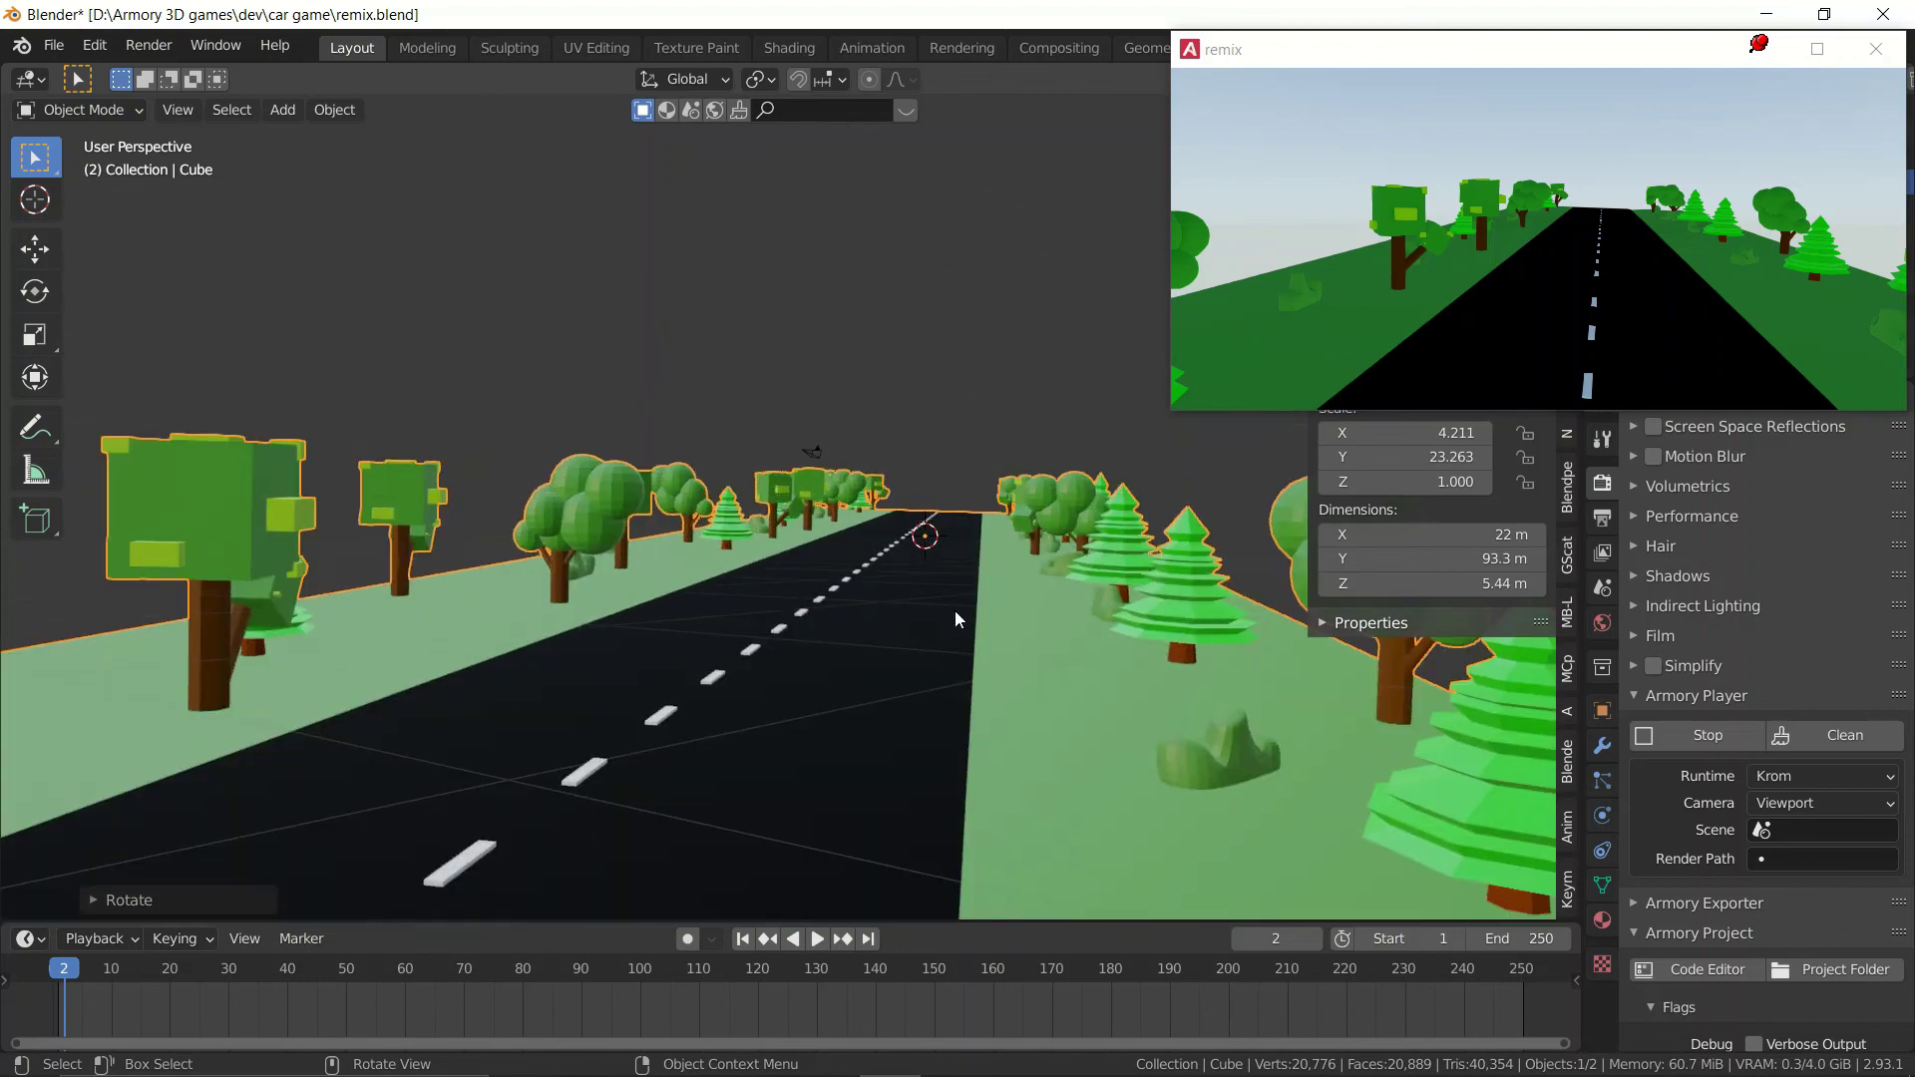